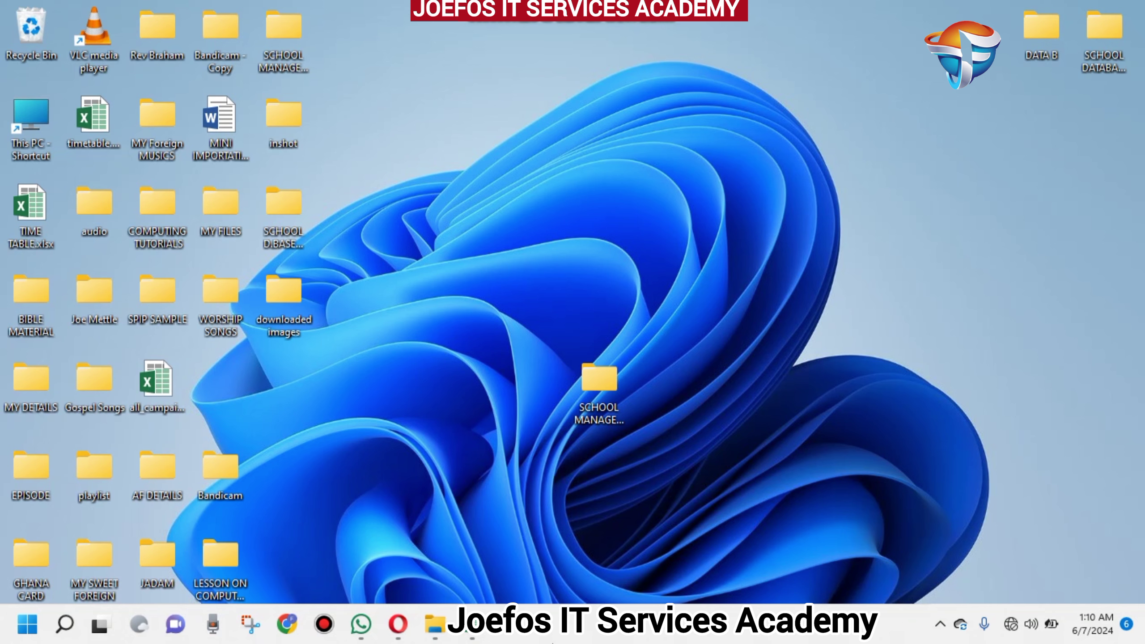
Restore the SCHOOL MANAGEMENT SYSTEM workbook from the taskbar to show STUDENTS DETAILS
{"action": "left_click", "coordinate": [464, 636]}
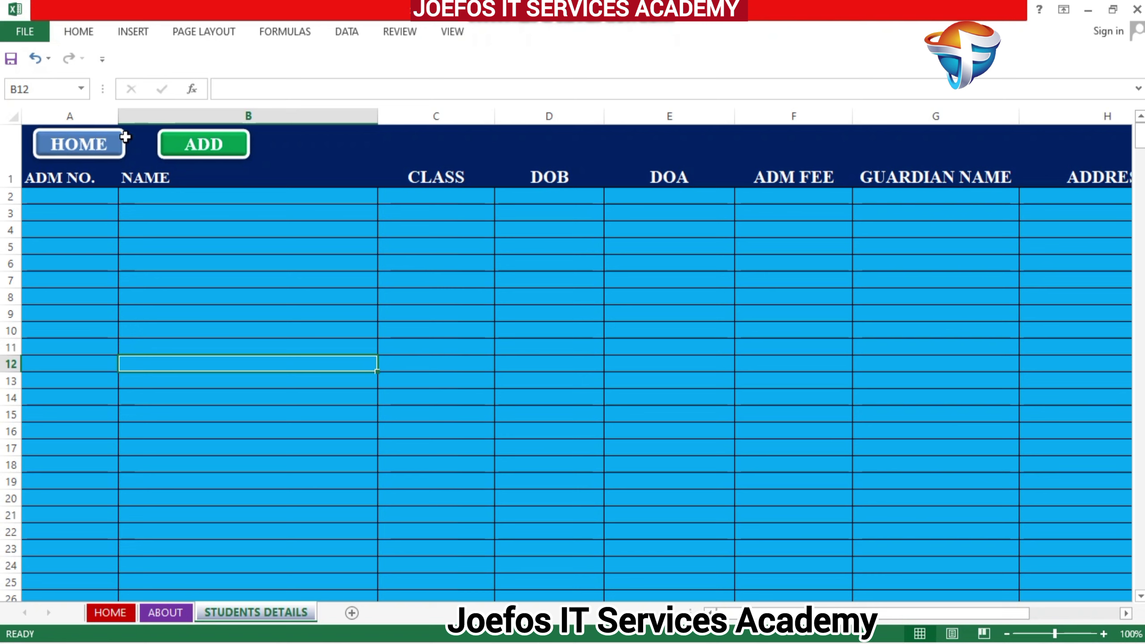
Hyperlink the HOME button shape to the HOME sheet in this document
{"action": "right_click", "coordinate": [111, 142]}
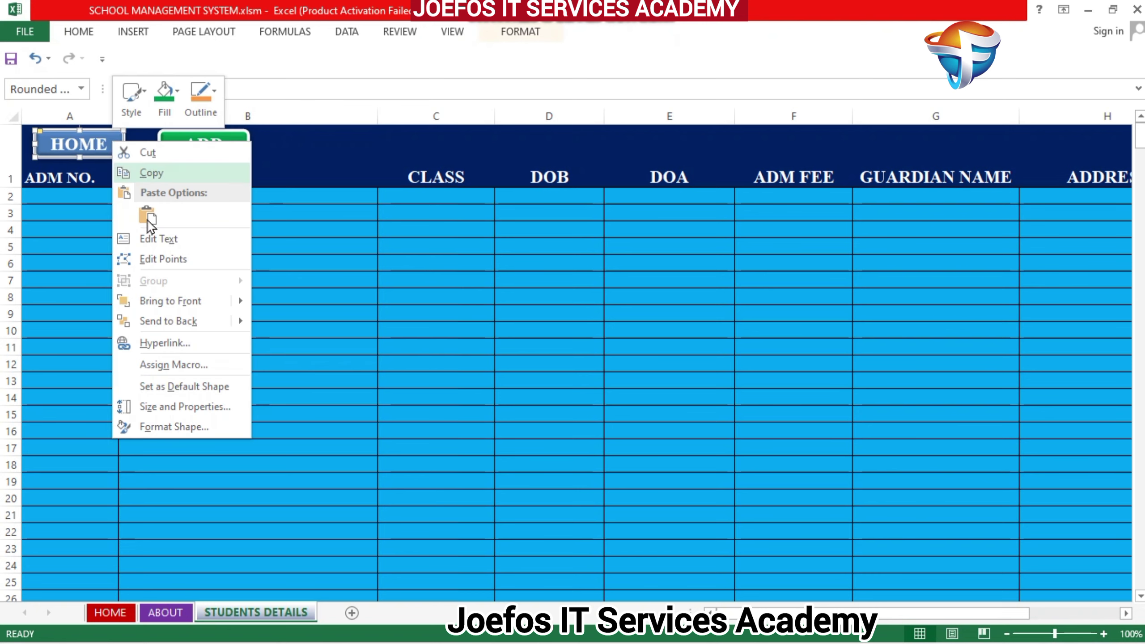
{"action": "left_click", "coordinate": [162, 344]}
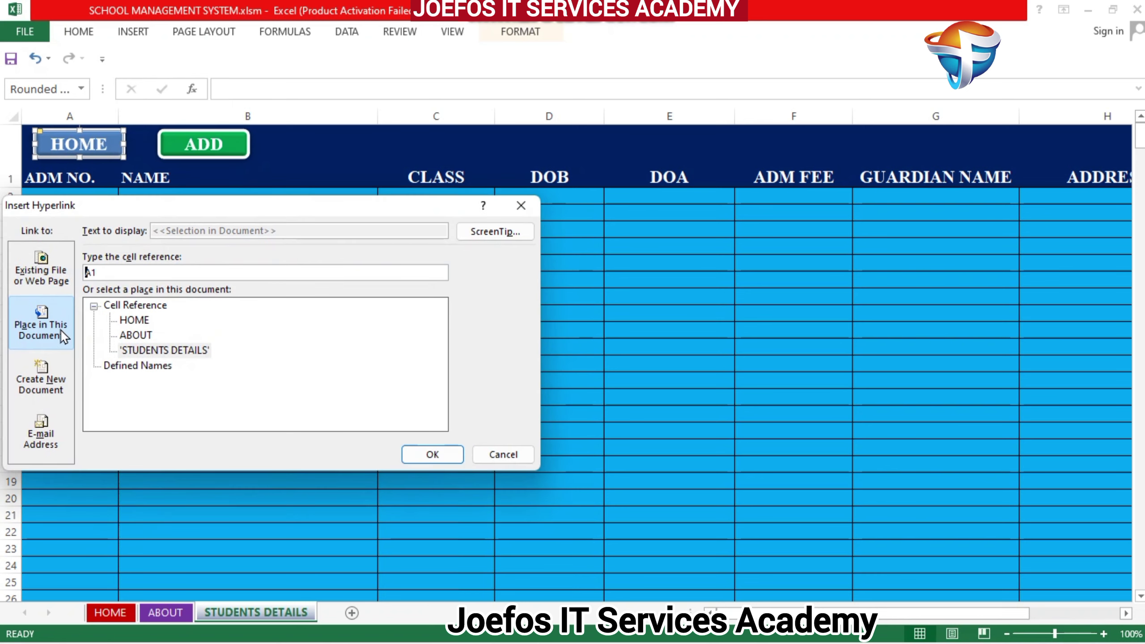
{"action": "left_click", "coordinate": [135, 320]}
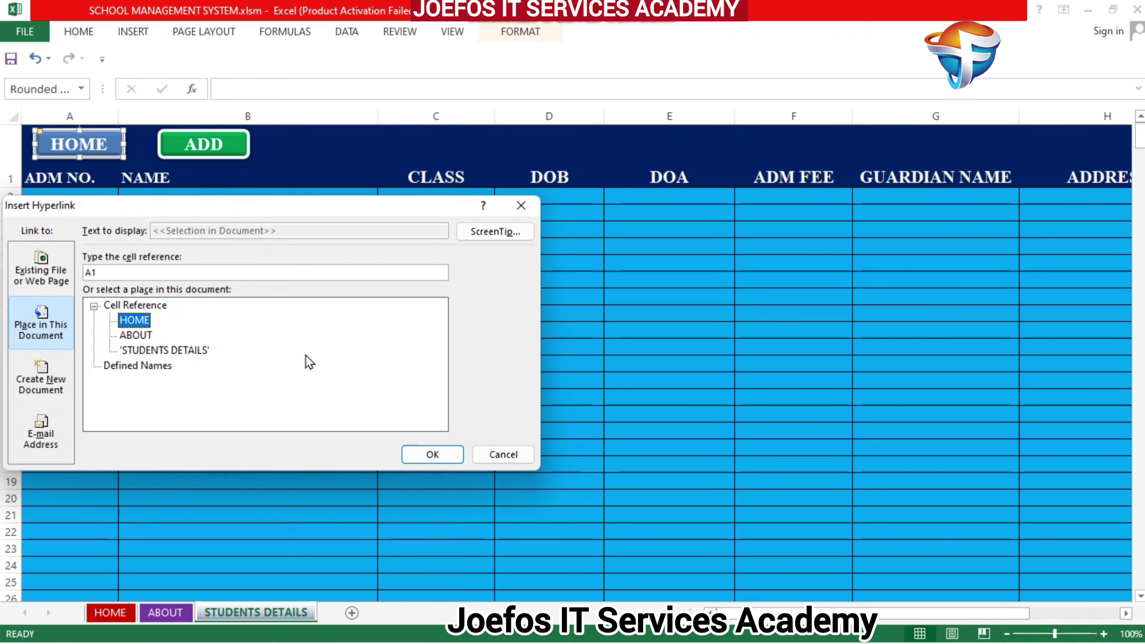
{"action": "left_click", "coordinate": [433, 455]}
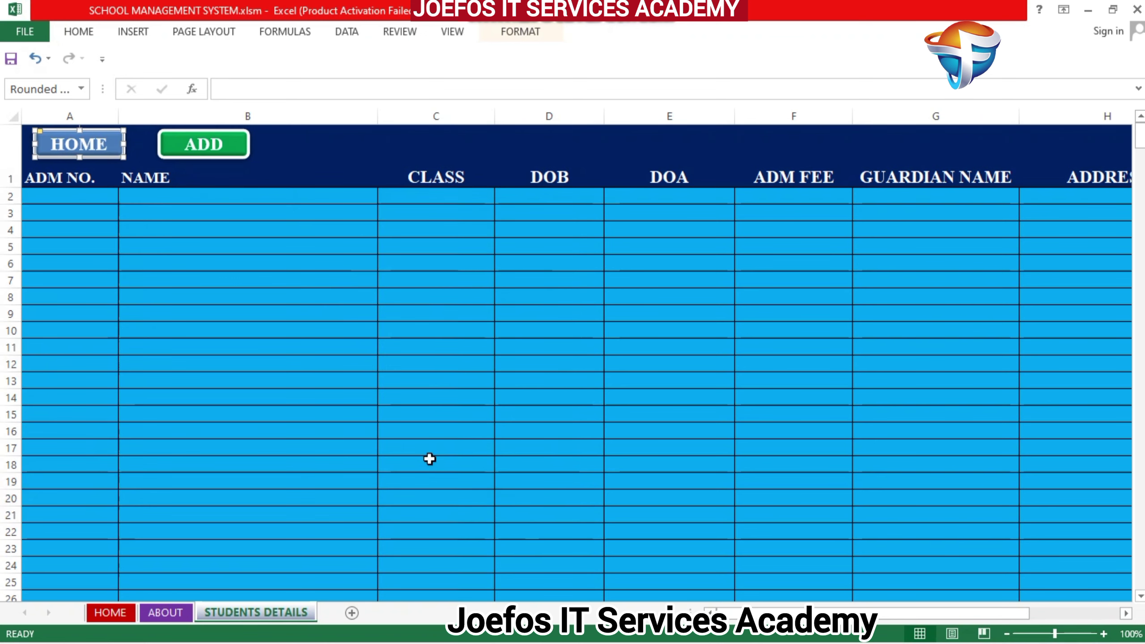
{"action": "left_click", "coordinate": [210, 266]}
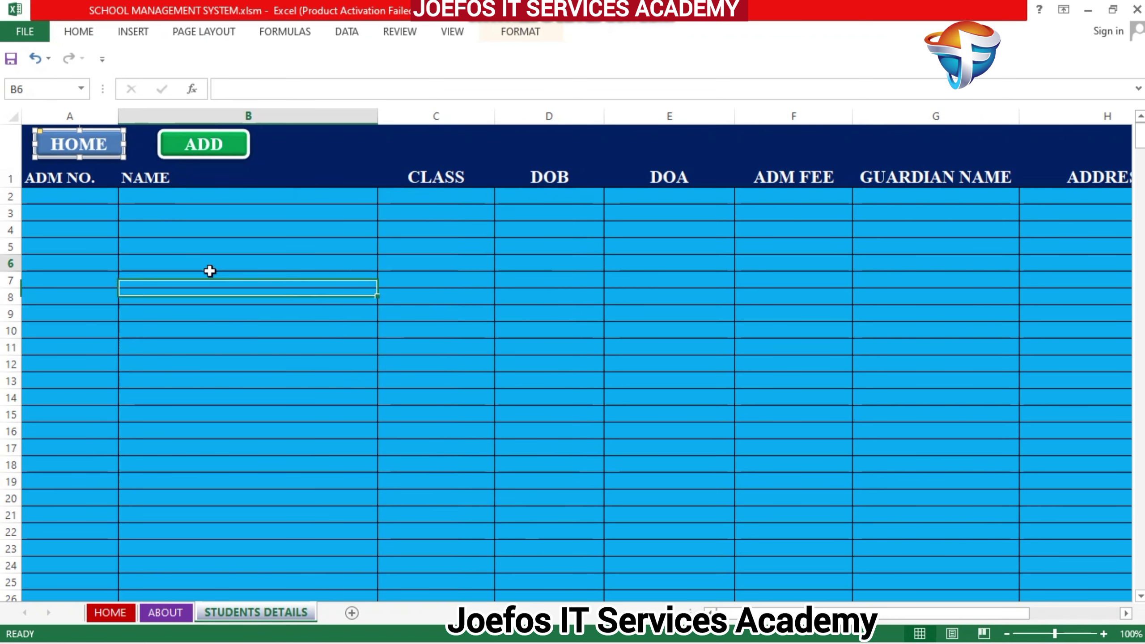
Select cells in the NAME column, leaving only cell B18 selected
{"action": "left_click", "coordinate": [93, 158]}
{"action": "left_click", "coordinate": [148, 336], "text": "shift"}
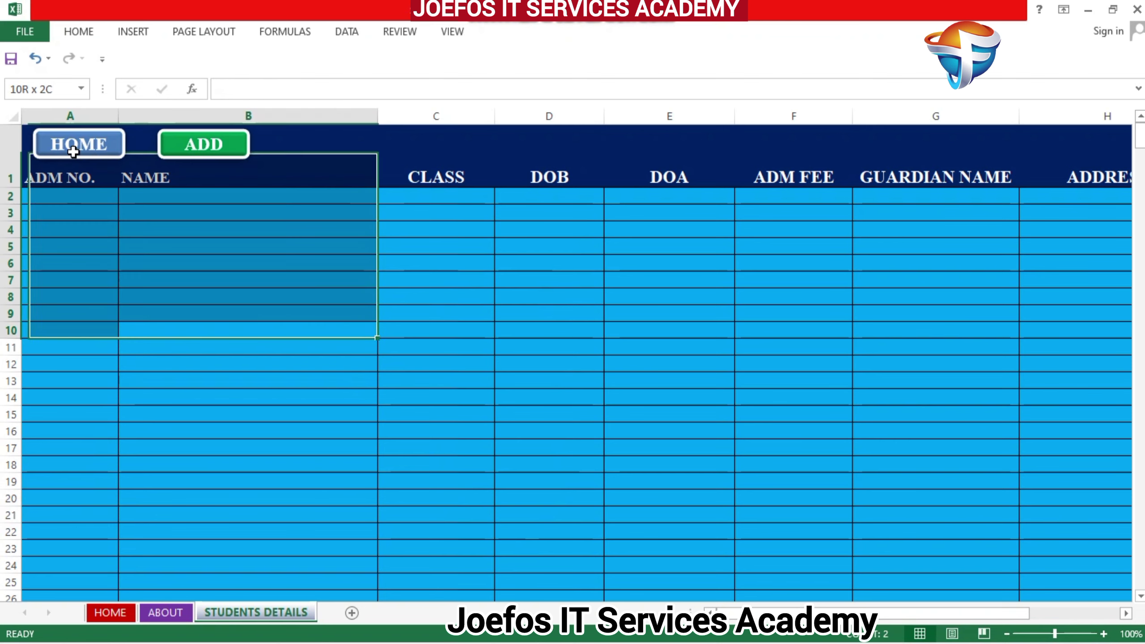
{"action": "left_click_drag", "start_coordinate": [136, 336], "coordinate": [191, 468]}
{"action": "left_click", "coordinate": [191, 468]}
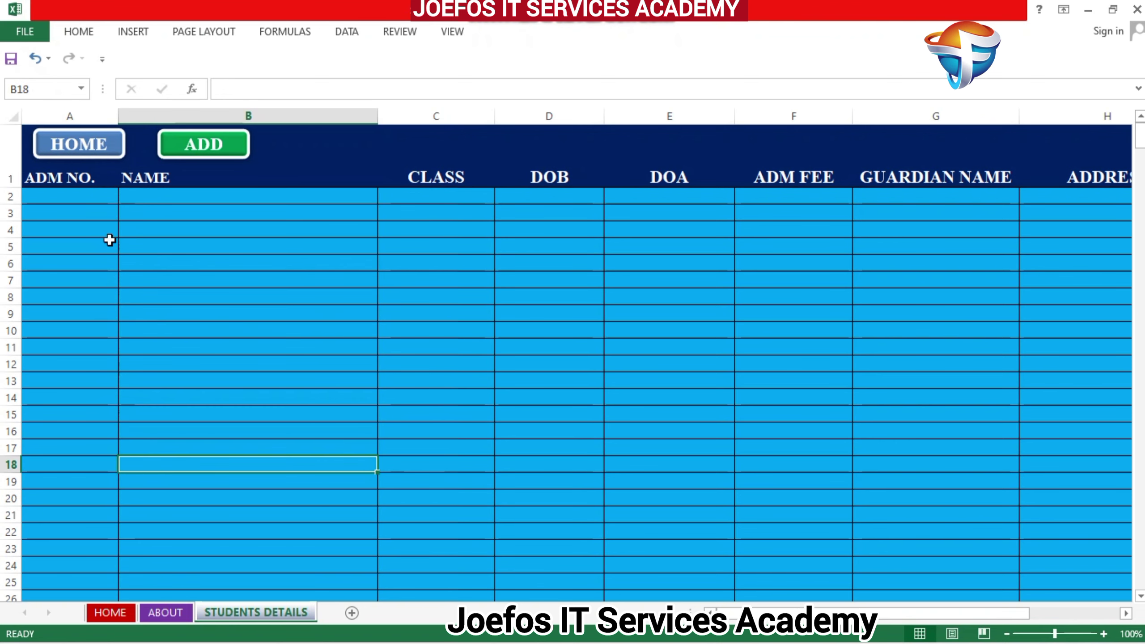
Test the HOME link twice from STUDENTS DETAILS, then add a blank Sheet2
{"action": "left_click", "coordinate": [103, 148]}
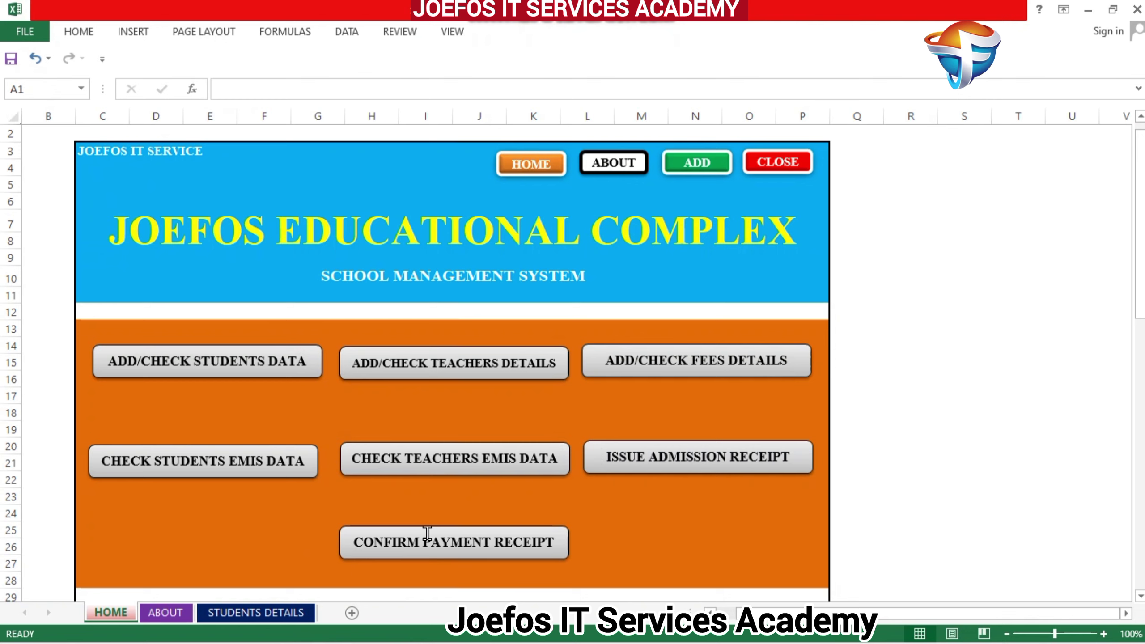
{"action": "left_click", "coordinate": [266, 613]}
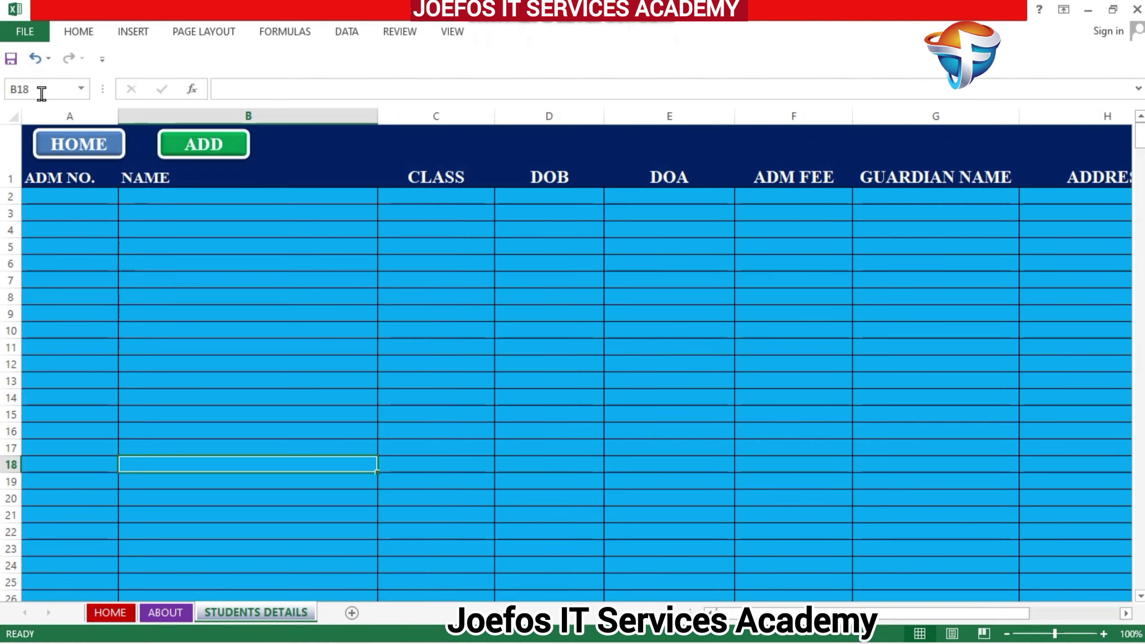
{"action": "left_click", "coordinate": [79, 145]}
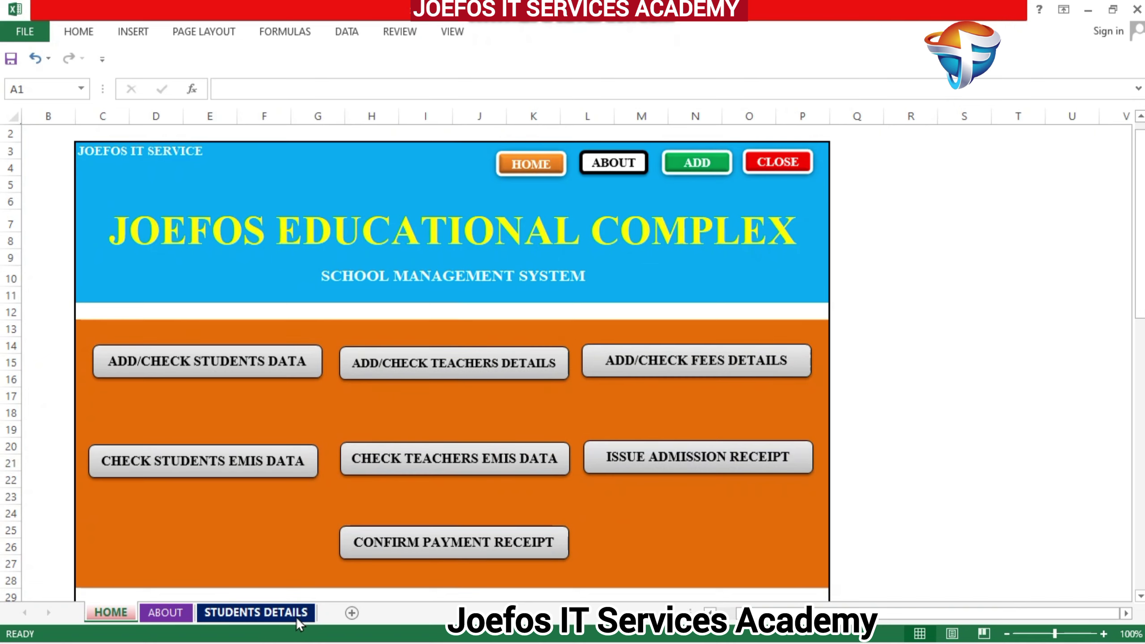
{"action": "left_click", "coordinate": [352, 613]}
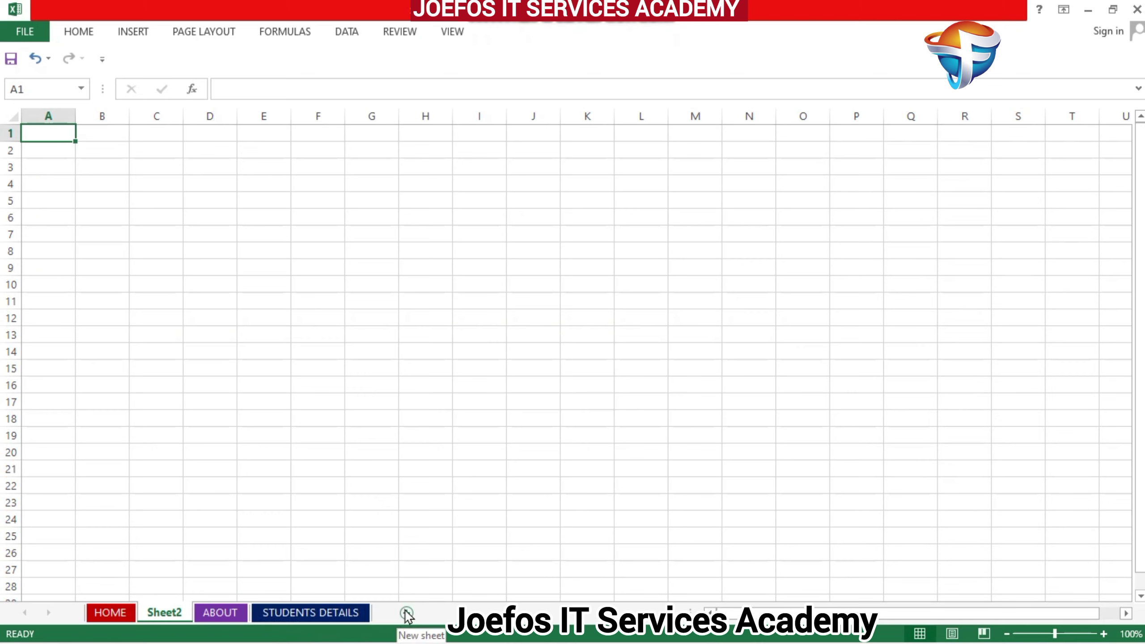
Delete the blank Sheet2 and return to STUDENTS DETAILS
{"action": "right_click", "coordinate": [174, 621]}
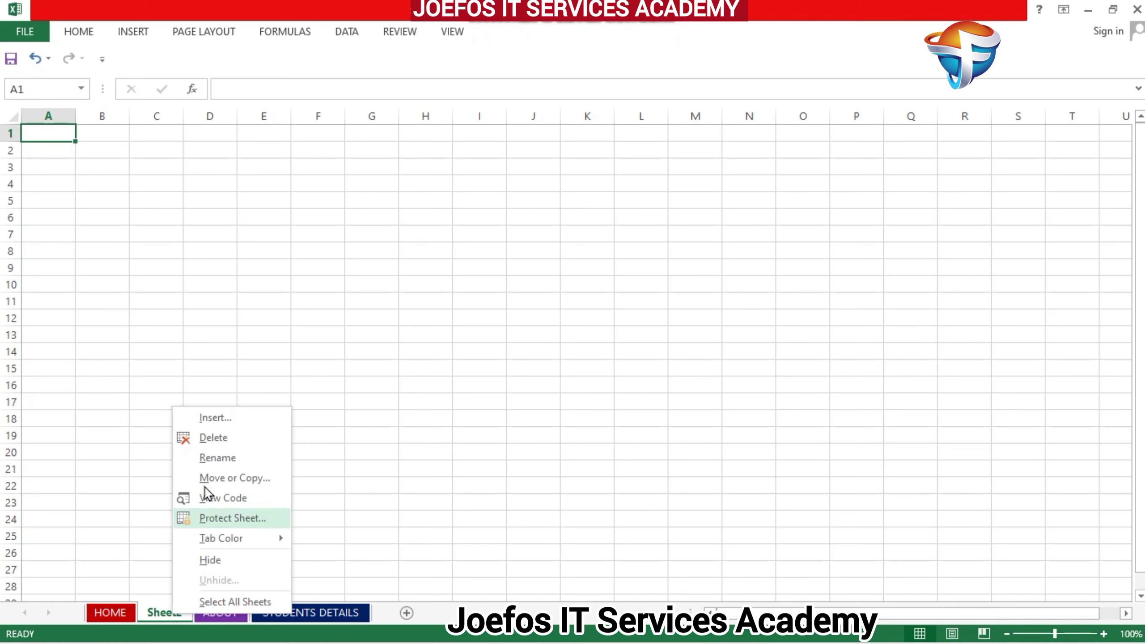
{"action": "left_click", "coordinate": [209, 440]}
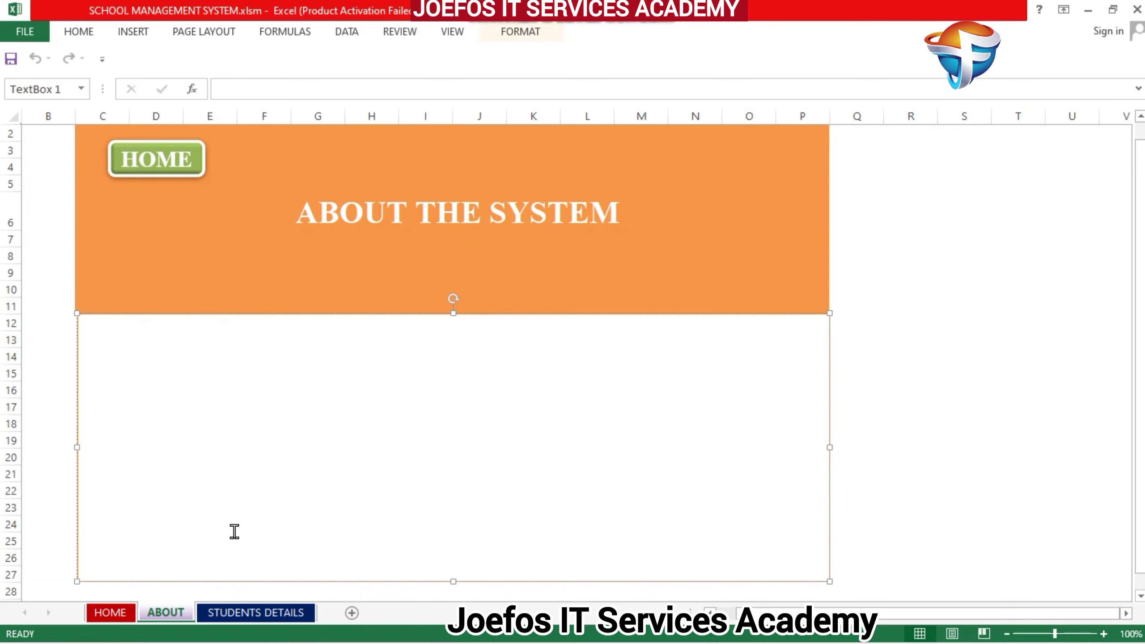
{"action": "left_click", "coordinate": [229, 614]}
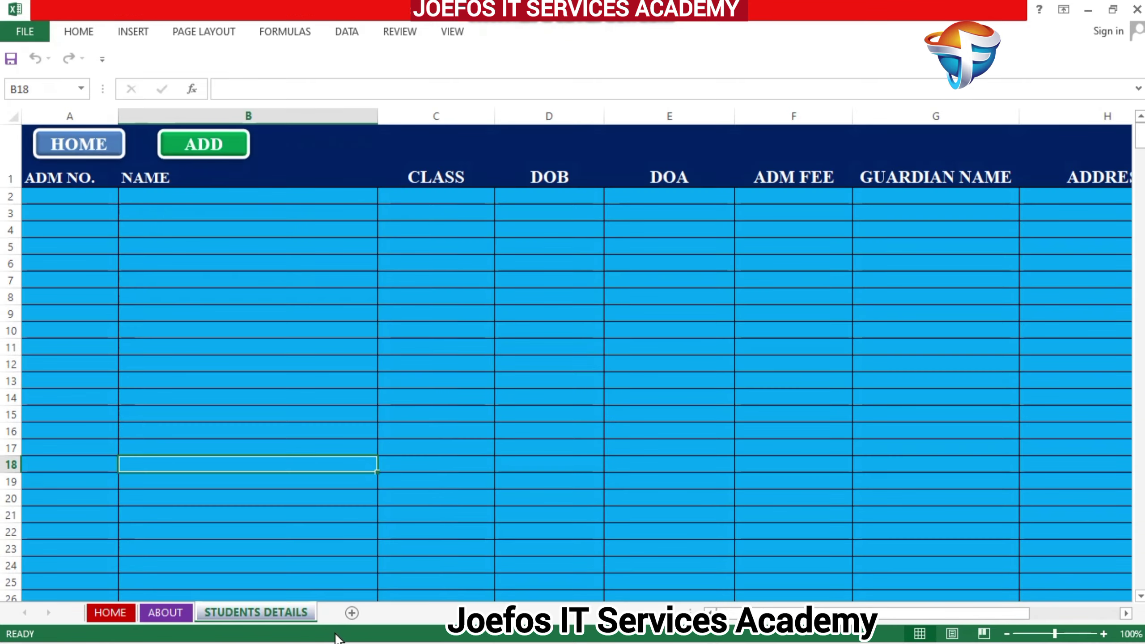
Add a new sheet after STUDENTS DETAILS and rename it TEACHERS DETAILS
{"action": "left_click", "coordinate": [352, 614]}
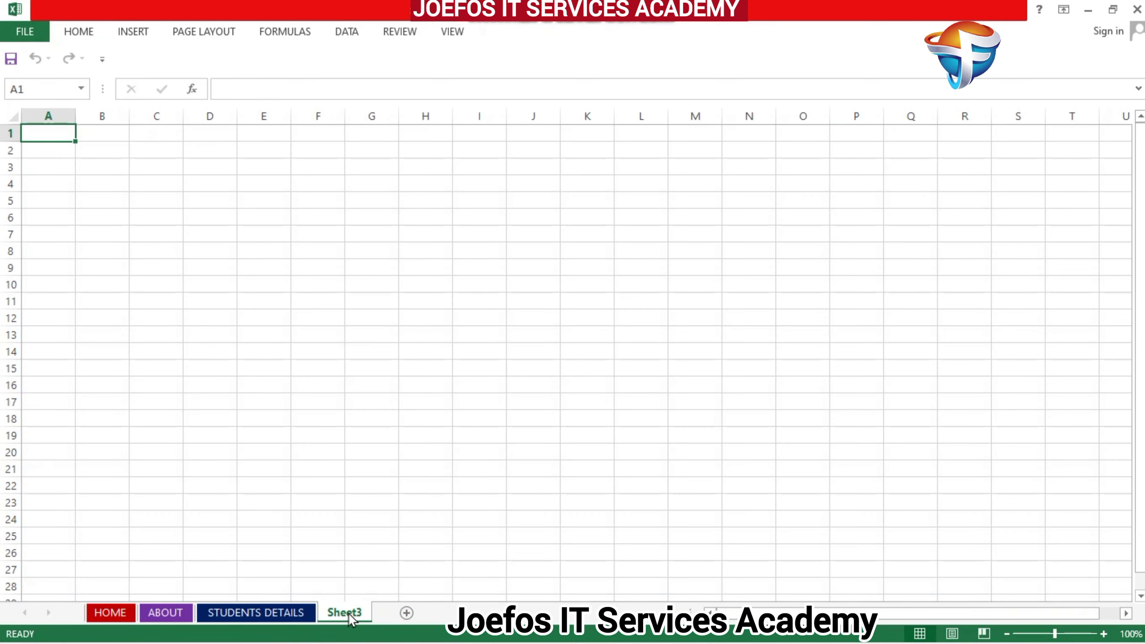
{"action": "right_click", "coordinate": [351, 616]}
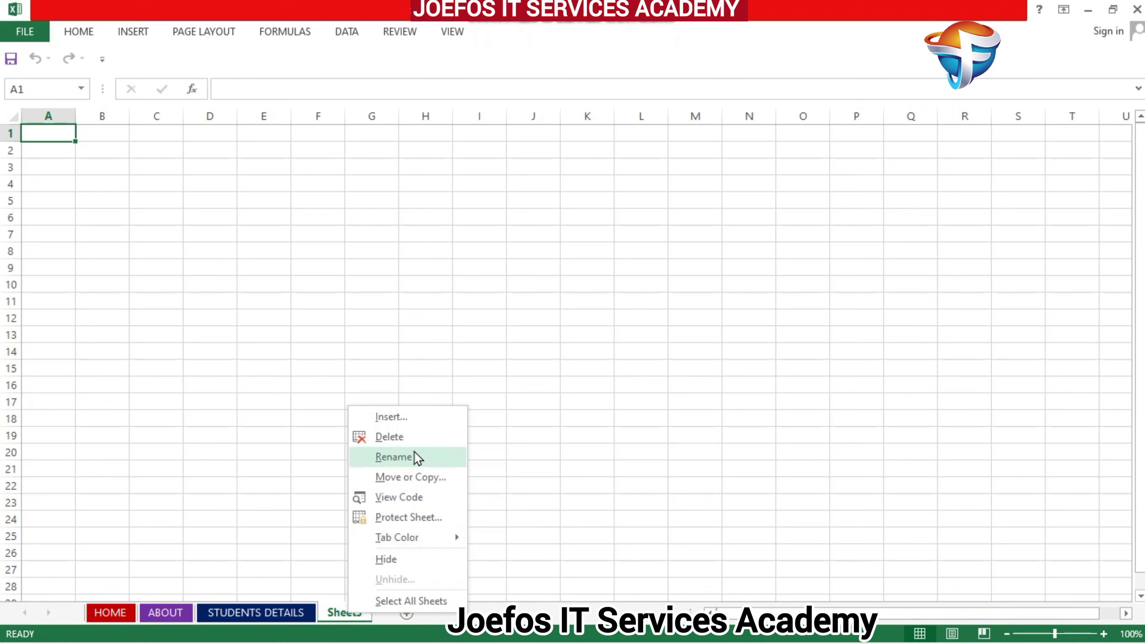
{"action": "left_click", "coordinate": [394, 457]}
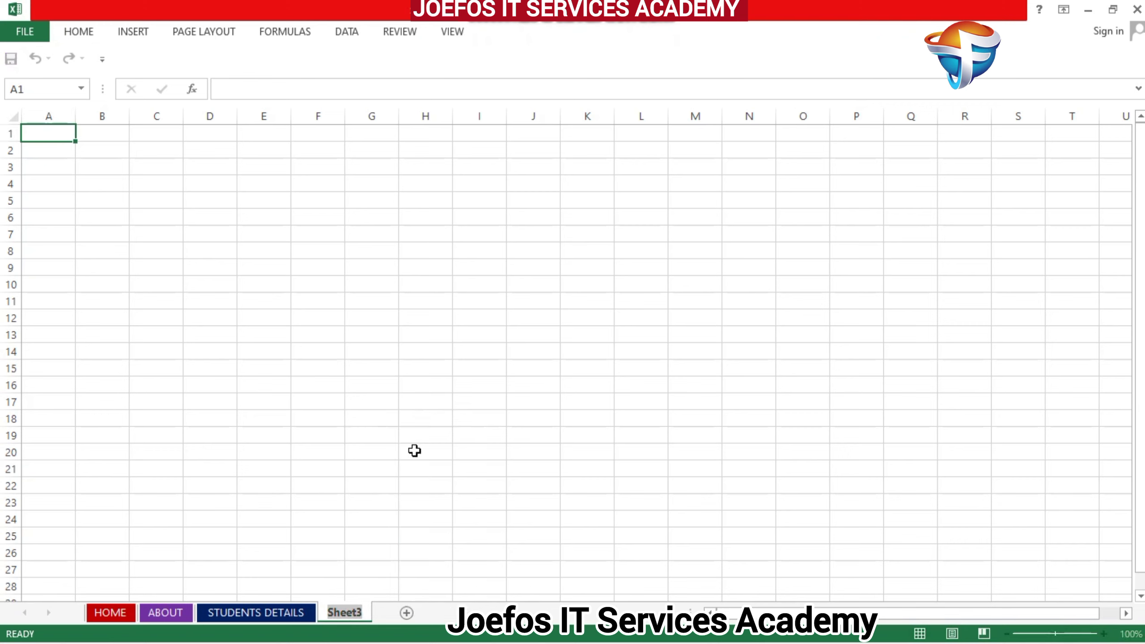
{"action": "type", "text": "T"}
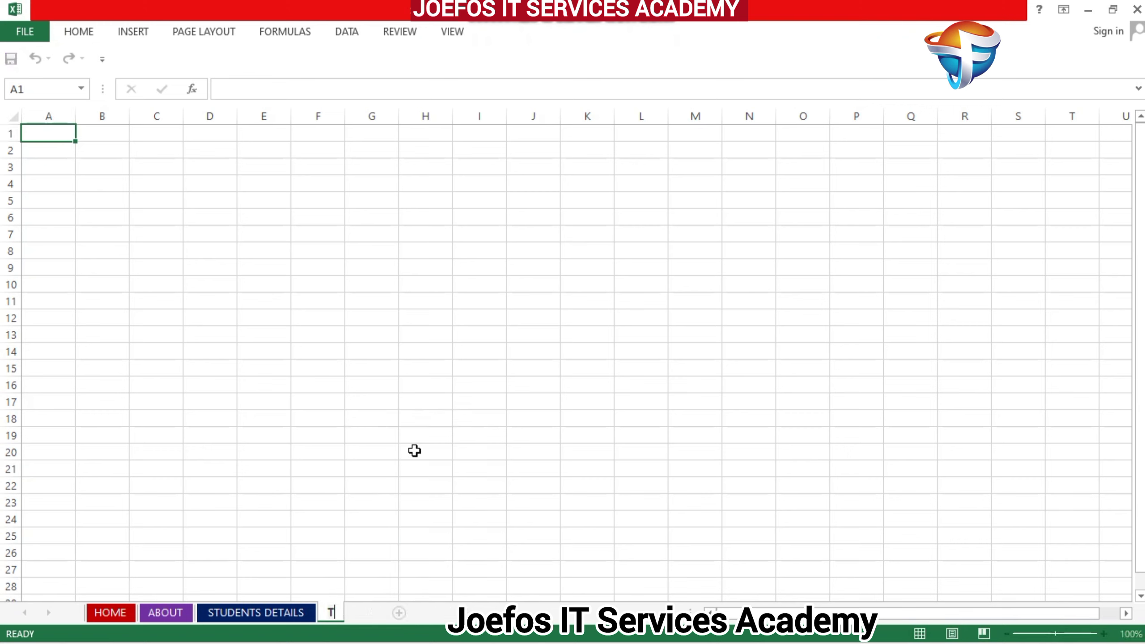
{"action": "type", "text": "EACHER"}
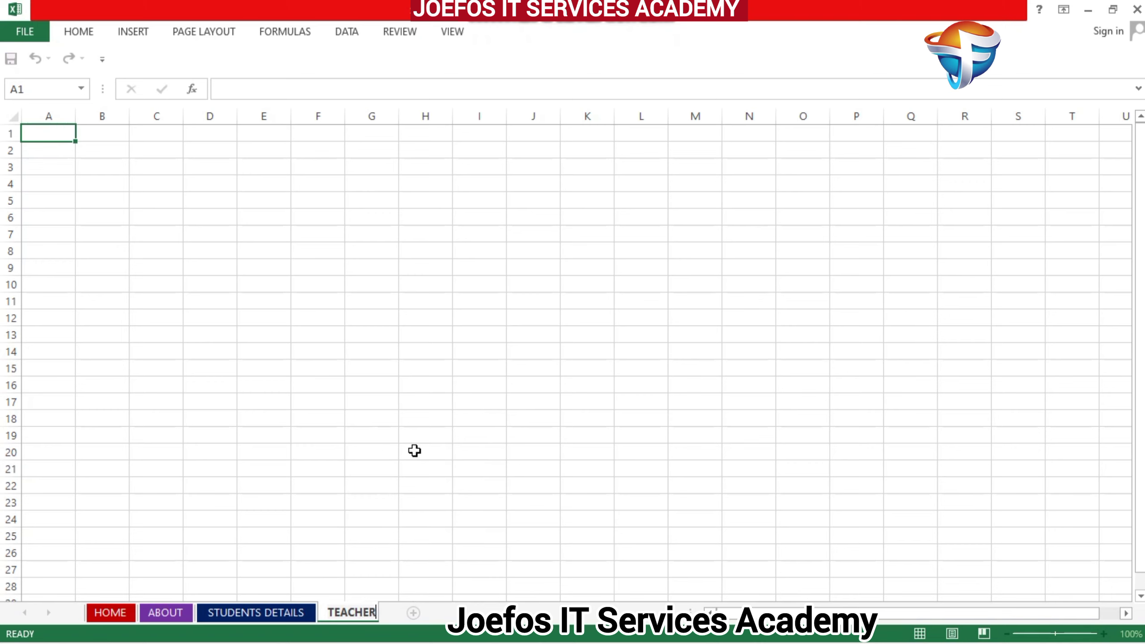
{"action": "type", "text": "S DETAILS"}
{"action": "key", "text": "Return"}
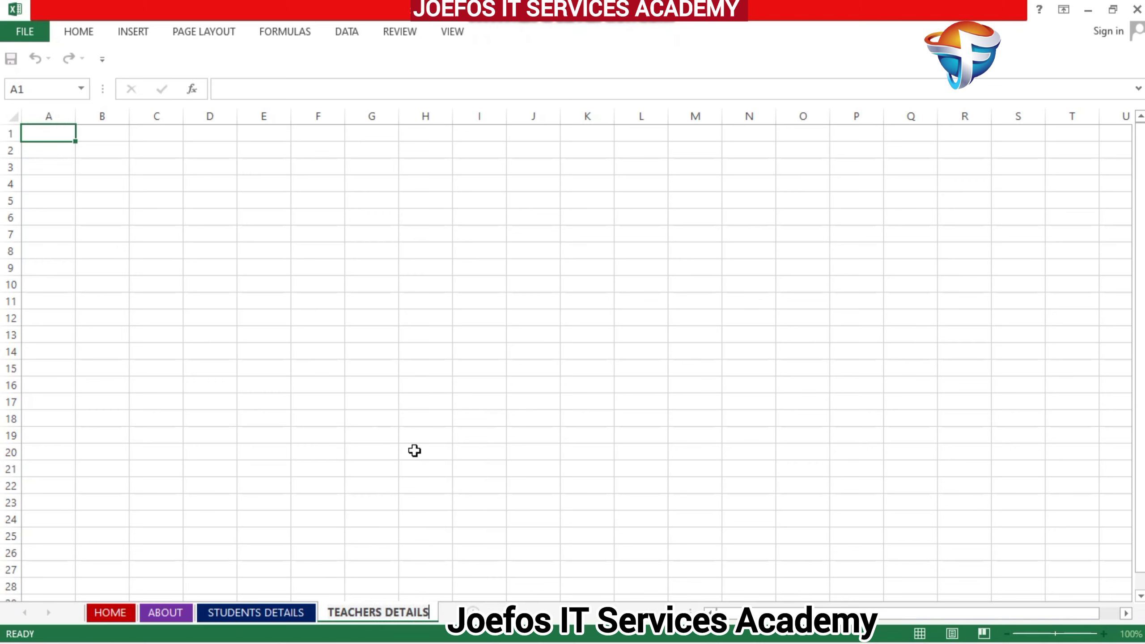
Set the TEACHERS DETAILS tab colour to orange
{"action": "right_click", "coordinate": [413, 615]}
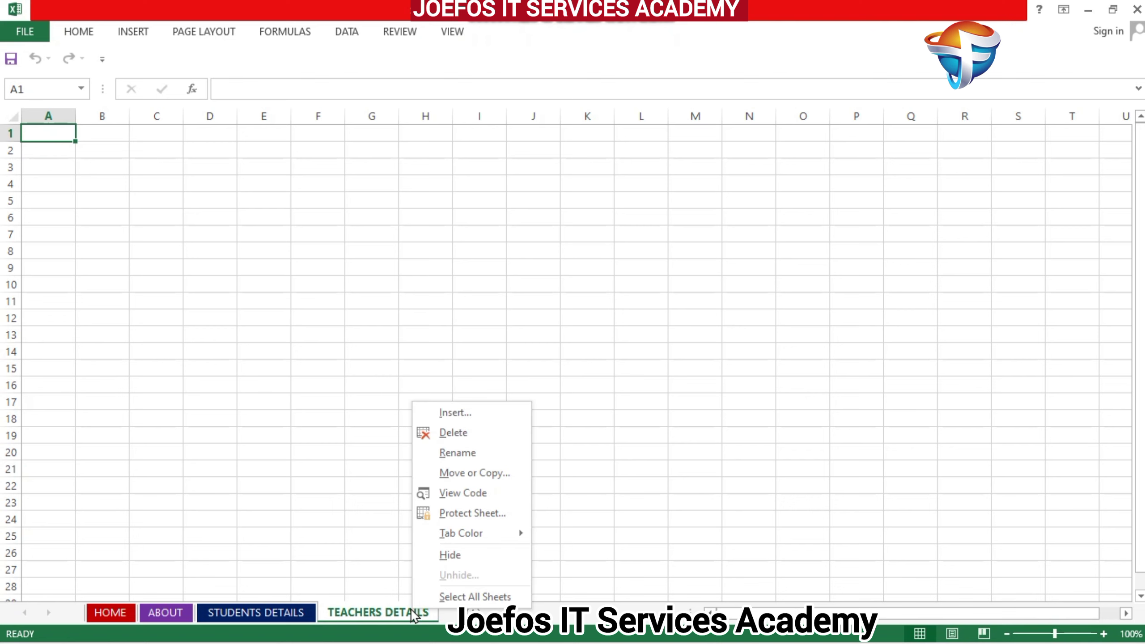
{"action": "mouse_move", "coordinate": [478, 539]}
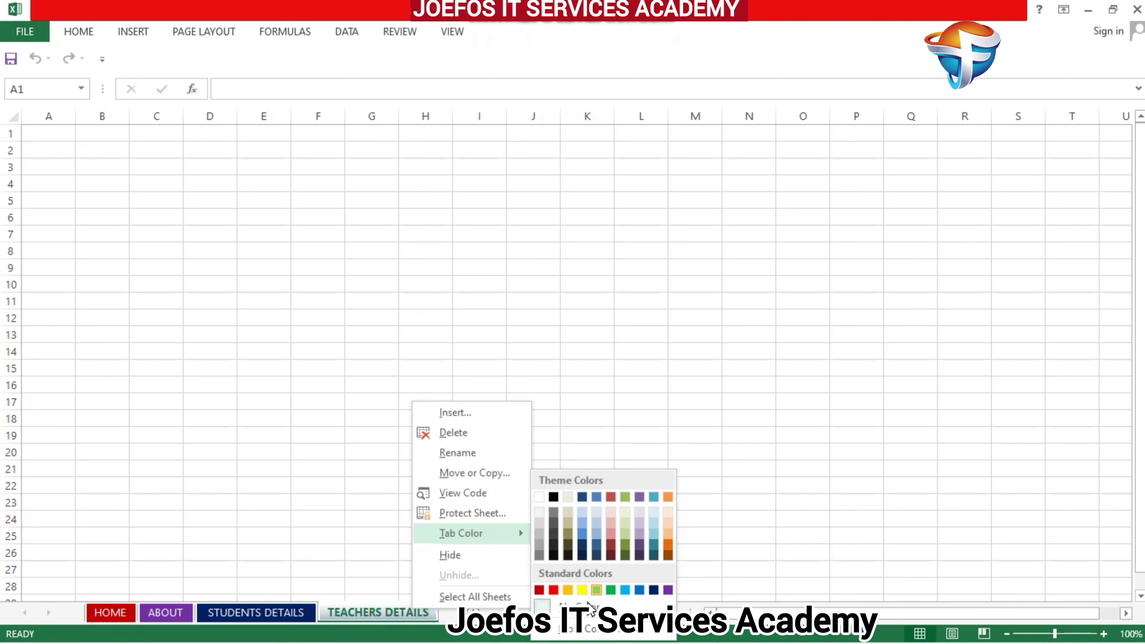
{"action": "left_click", "coordinate": [668, 547]}
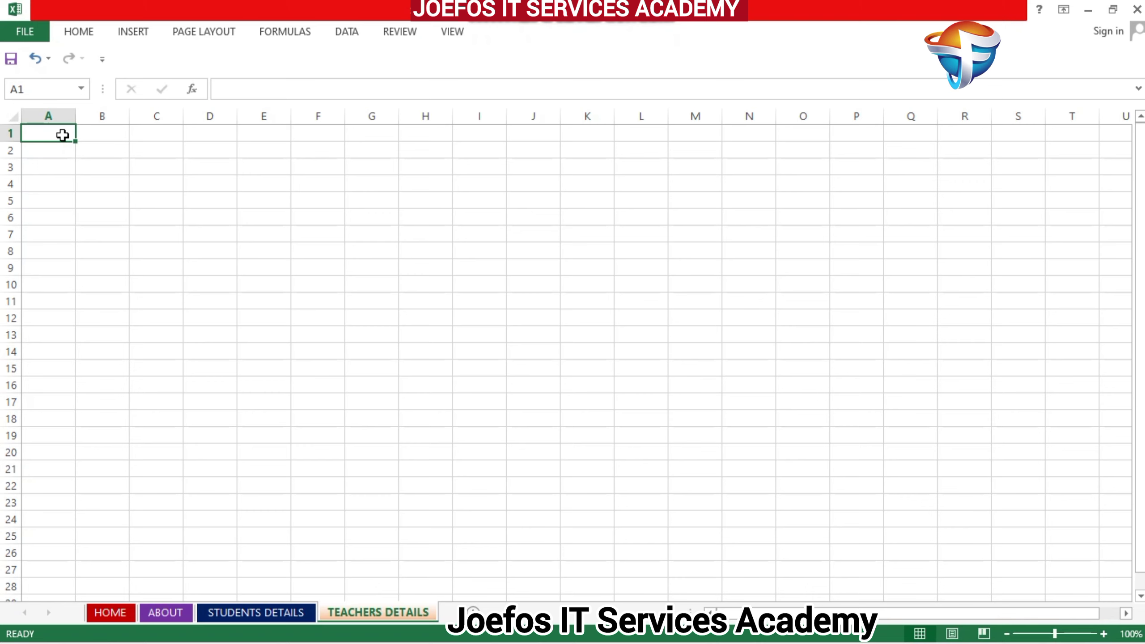
Enter headings ID, NAME, DOB, STAFF ID and REG. NO in A1 to E1
{"action": "type", "text": "ID"}
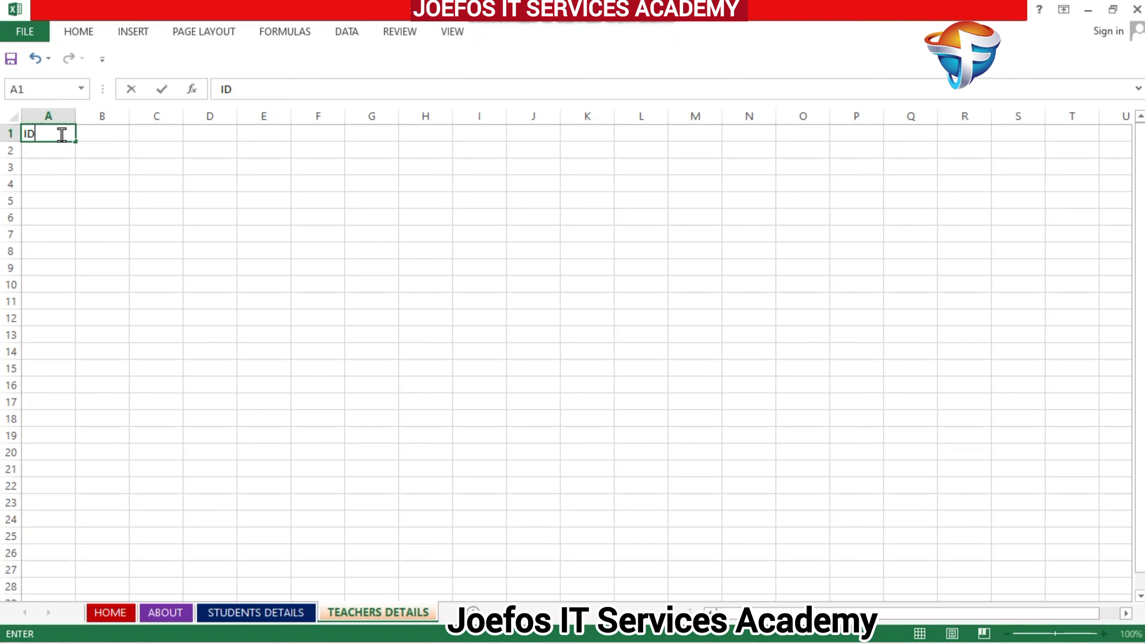
{"action": "left_click", "coordinate": [93, 135]}
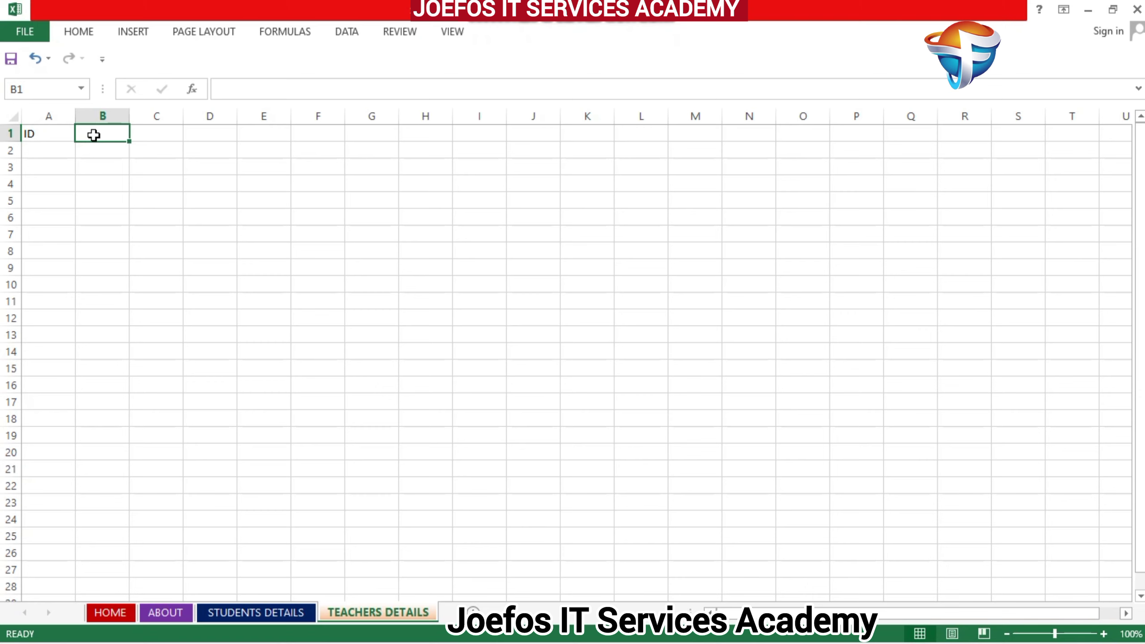
{"action": "type", "text": "NAME"}
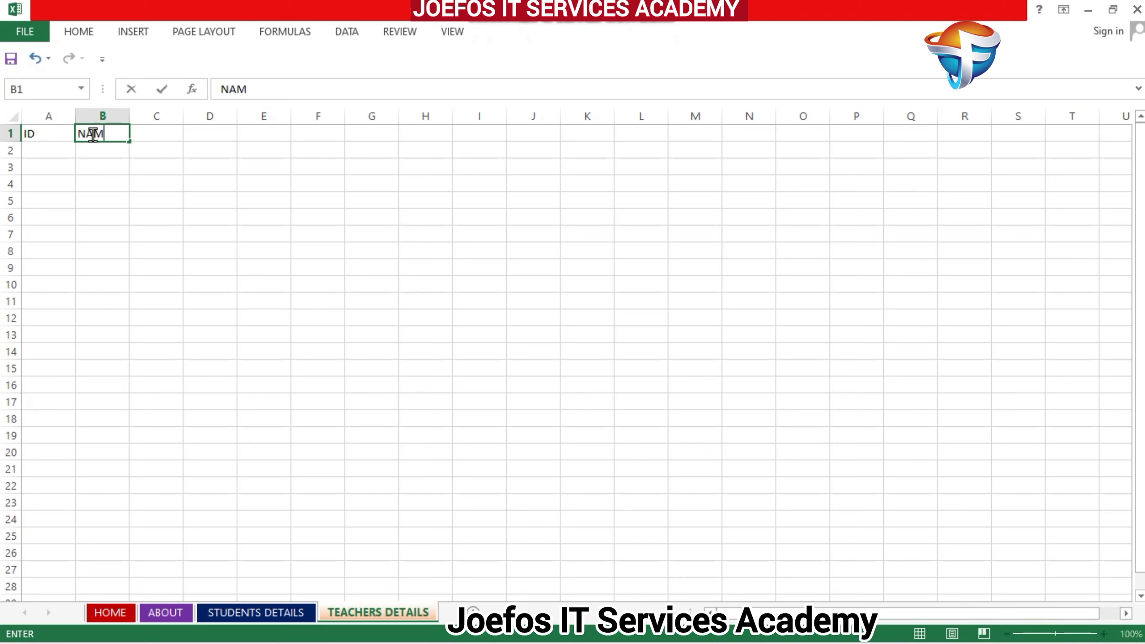
{"action": "left_click", "coordinate": [154, 134]}
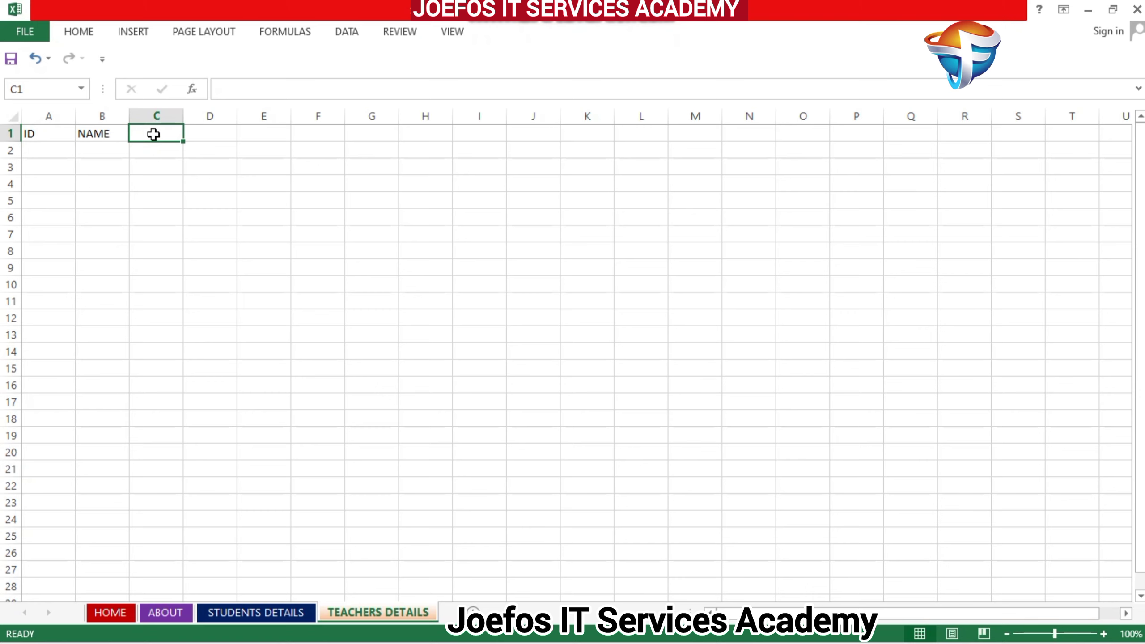
{"action": "type", "text": "DOB"}
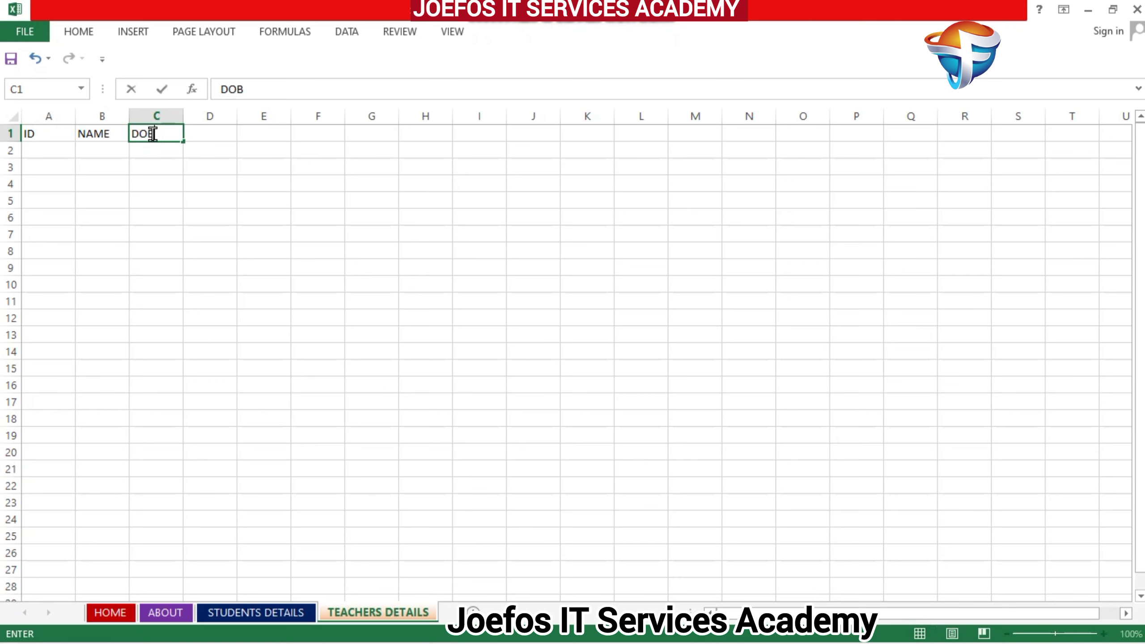
{"action": "left_click", "coordinate": [215, 134]}
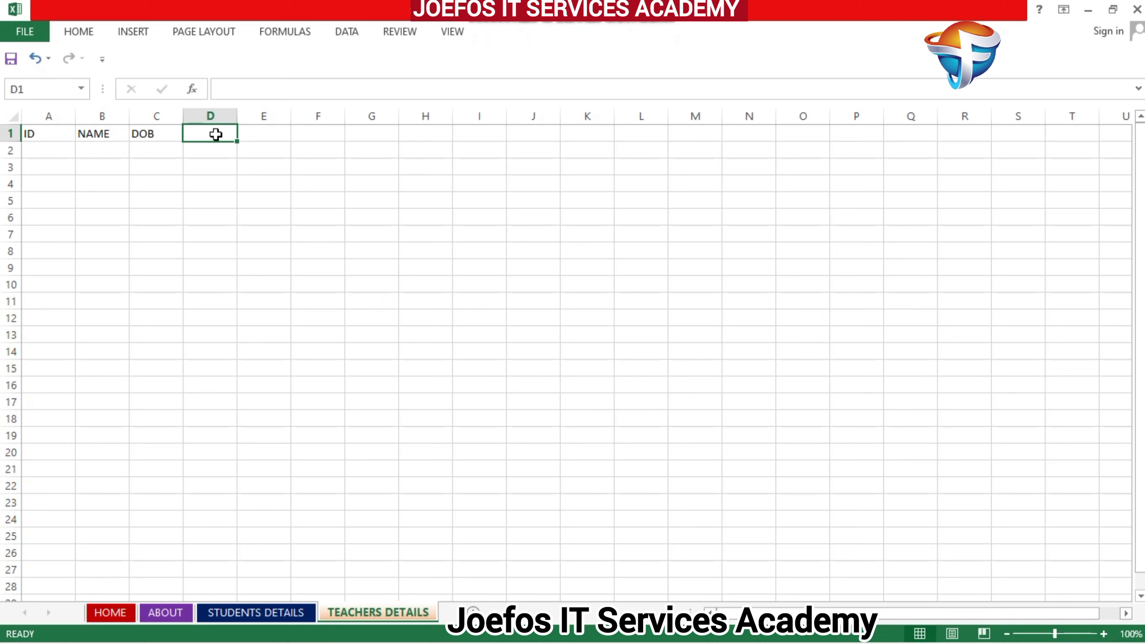
{"action": "type", "text": "STAFF"}
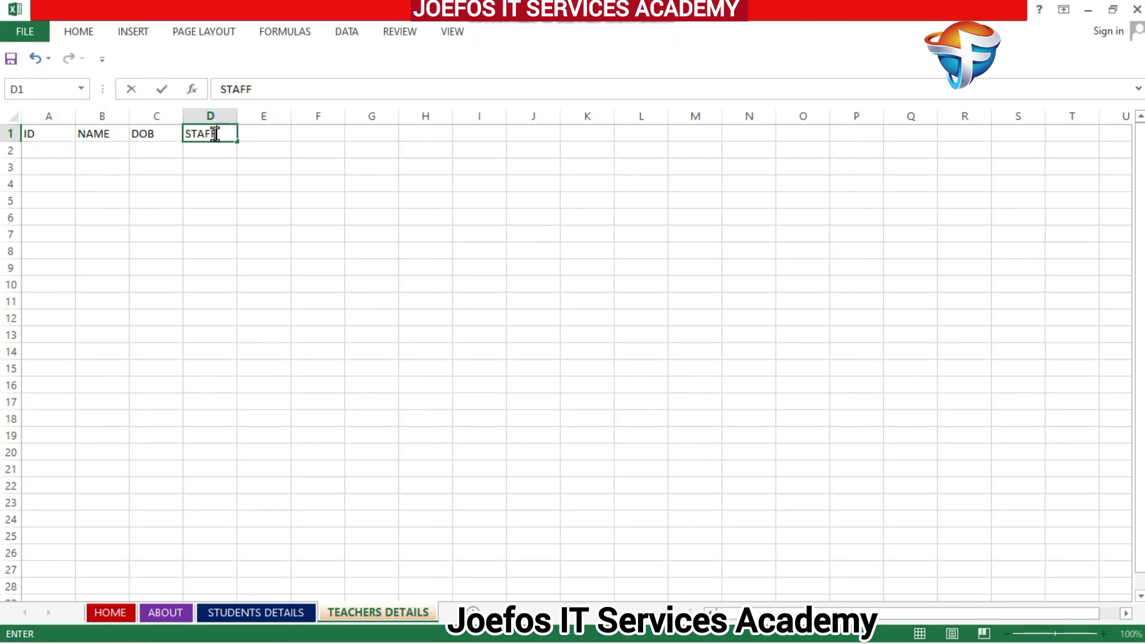
{"action": "type", "text": " ID"}
{"action": "left_click", "coordinate": [266, 134]}
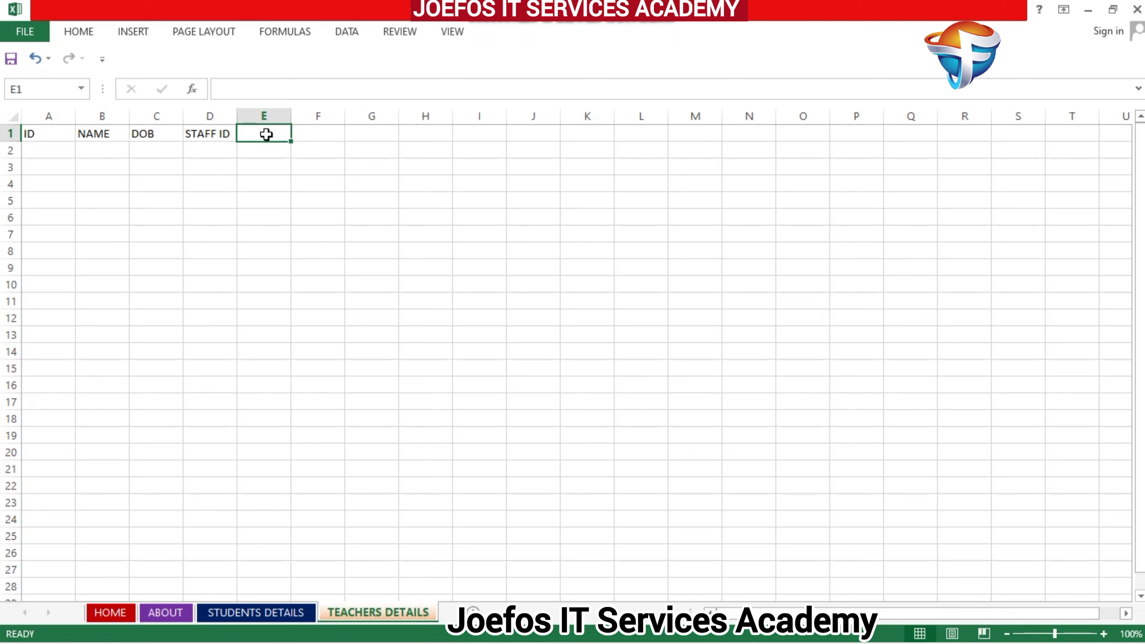
{"action": "type", "text": "REG."}
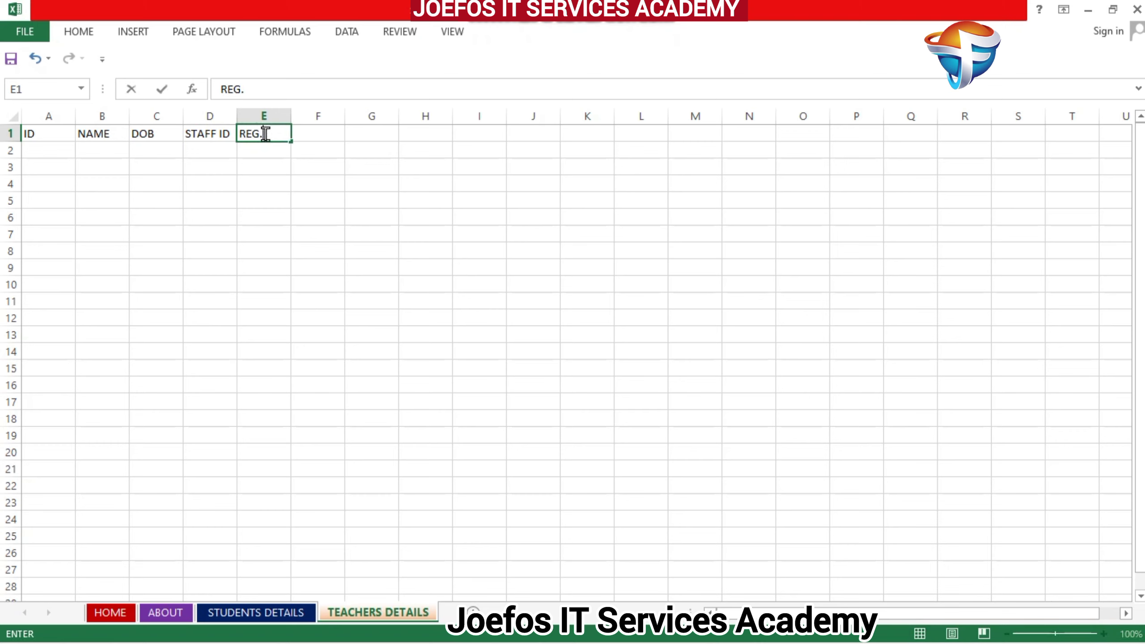
{"action": "type", "text": " NO"}
{"action": "left_click", "coordinate": [310, 134]}
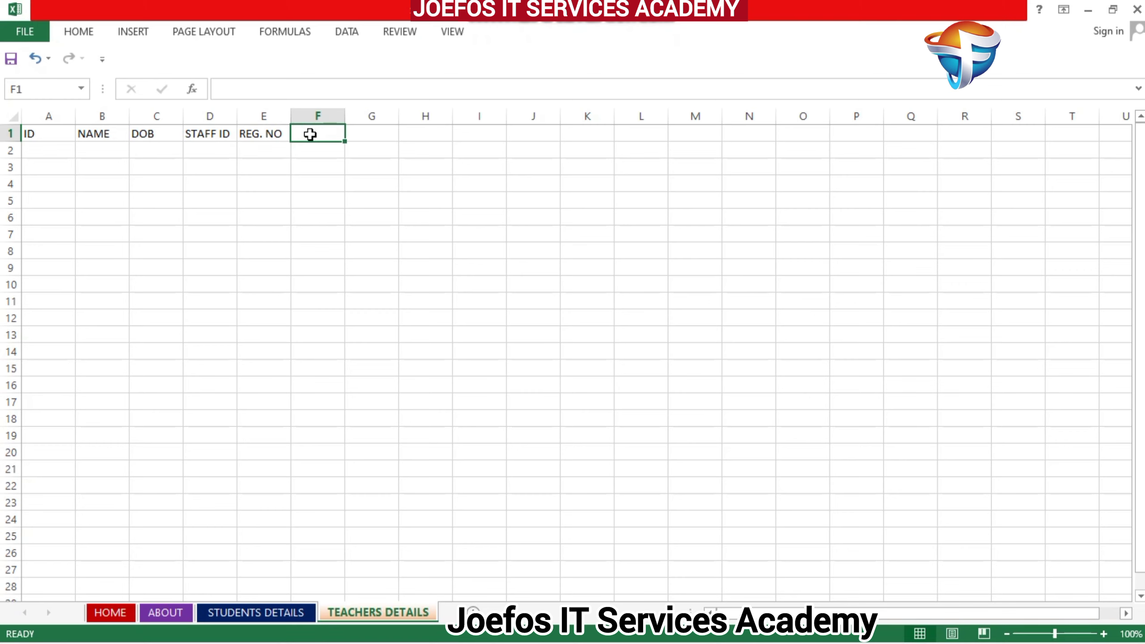
Enter DOF. FIRST APP in F1 and SNNIT ID in G1, fixing typos
{"action": "type", "text": "DOF"}
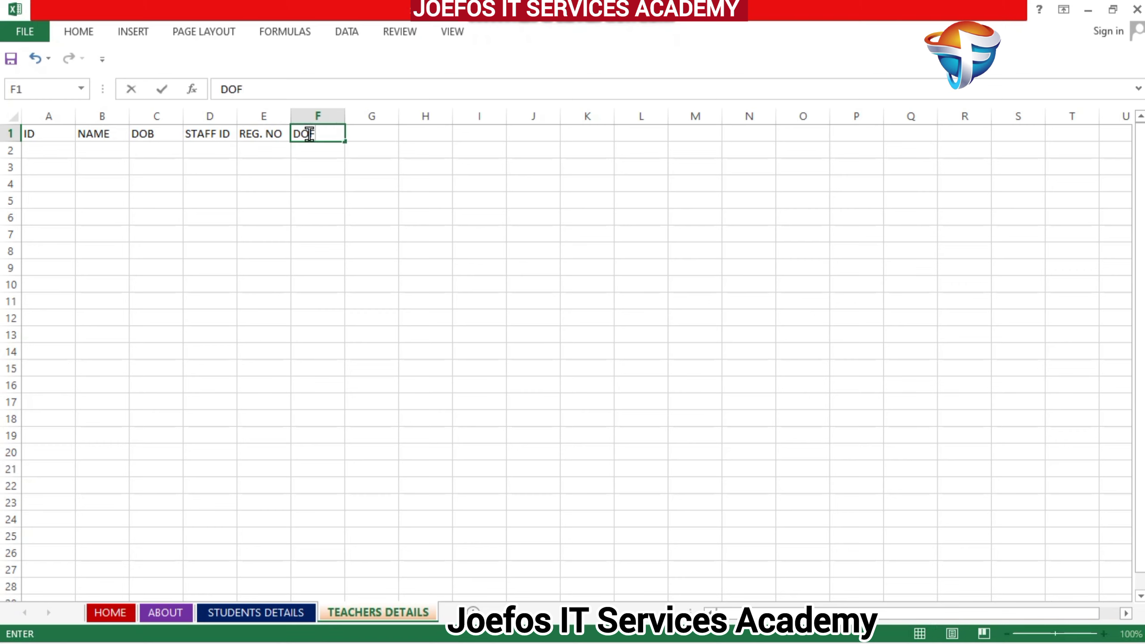
{"action": "type", "text": ". FIRST APP"}
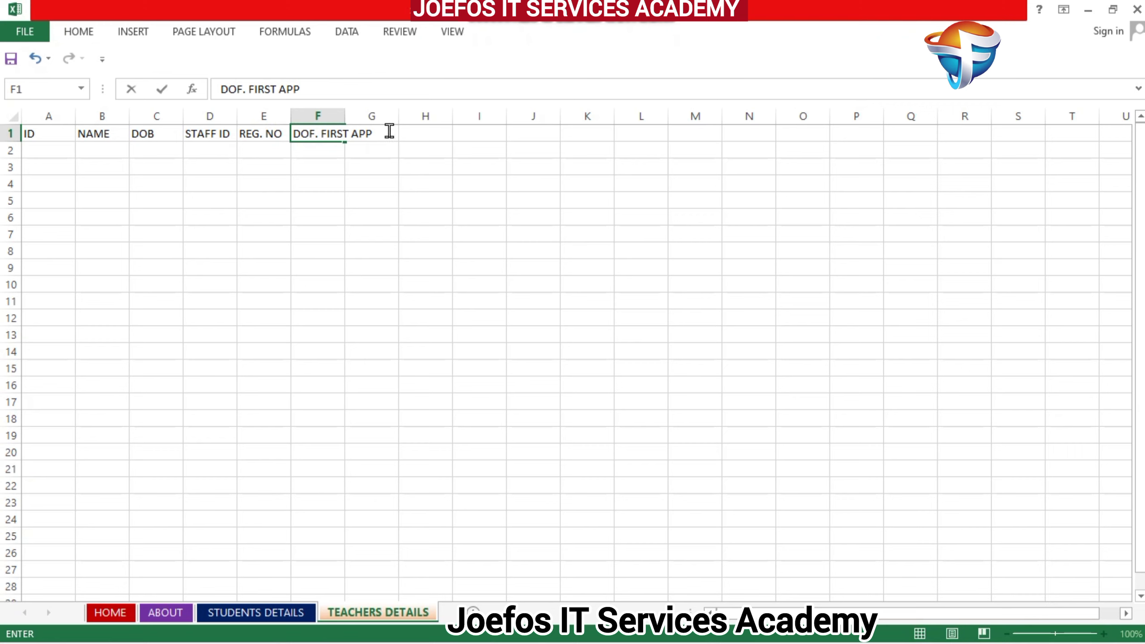
{"action": "left_click", "coordinate": [382, 116]}
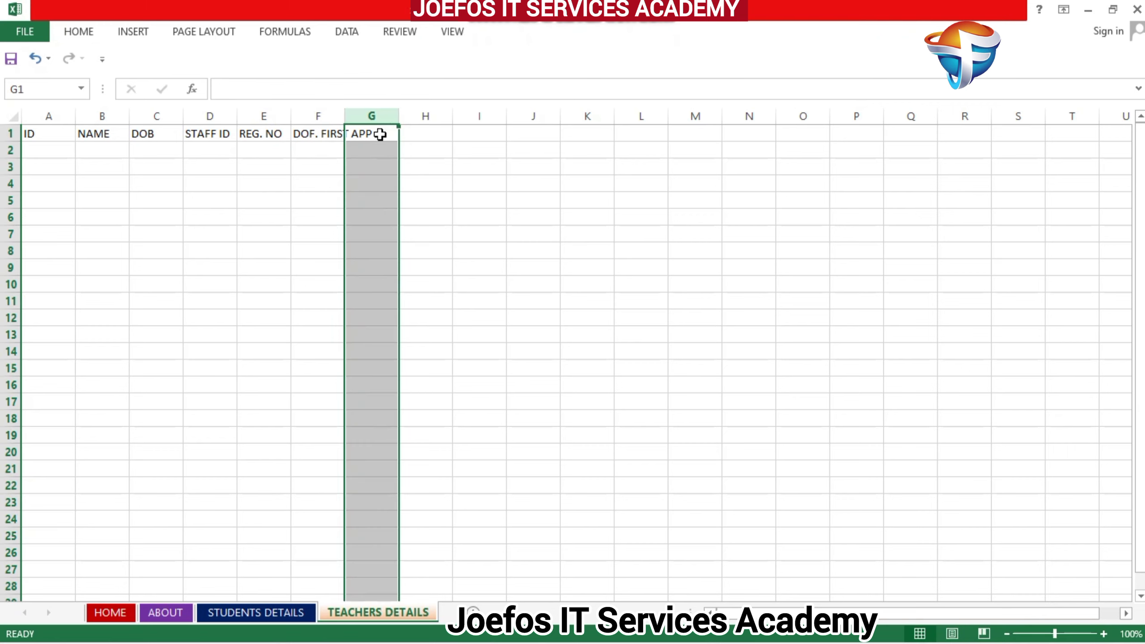
{"action": "type", "text": "SNI"}
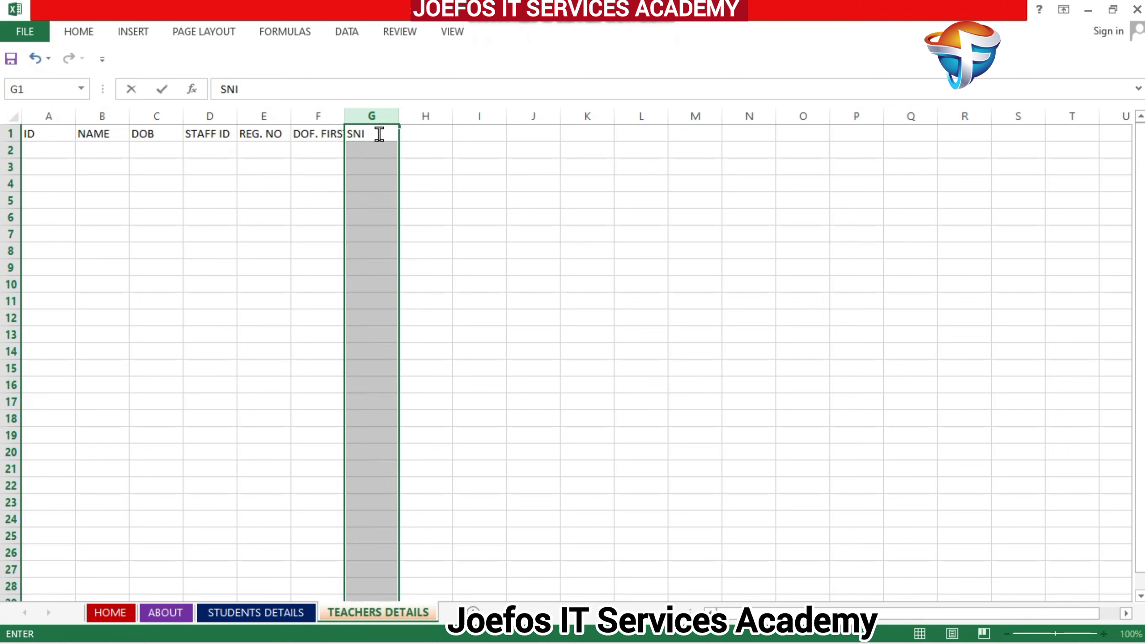
{"action": "key", "text": "BackSpace"}
{"action": "type", "text": "NIT ID"}
{"action": "left_click", "coordinate": [421, 133]}
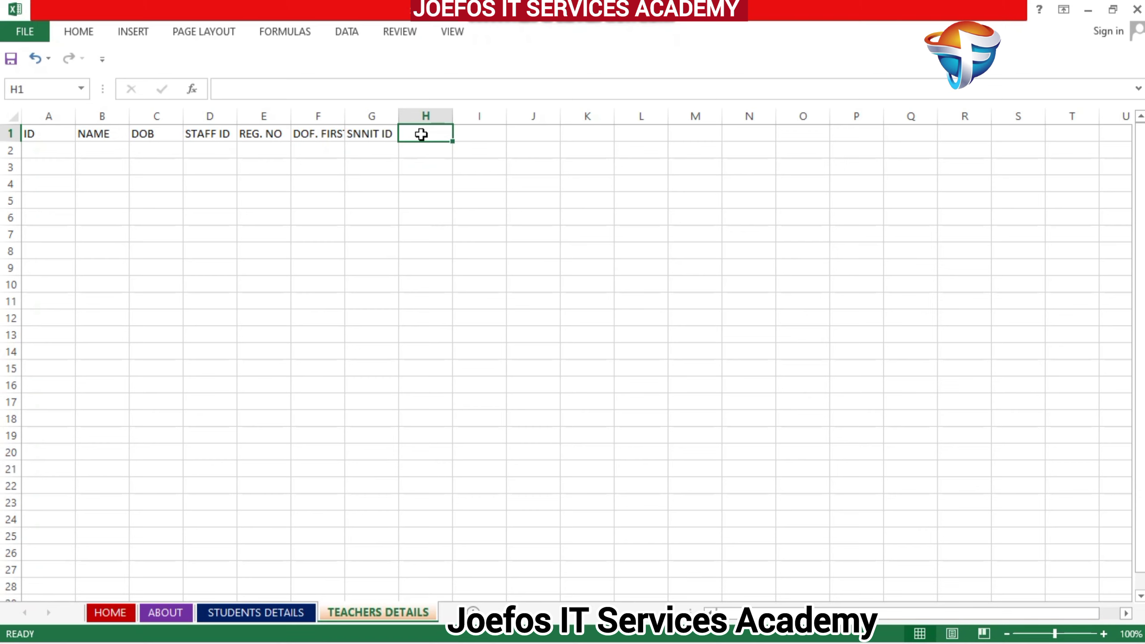
Enter GAURDIAN NAME as the H1 heading
{"action": "type", "text": "GAURD"}
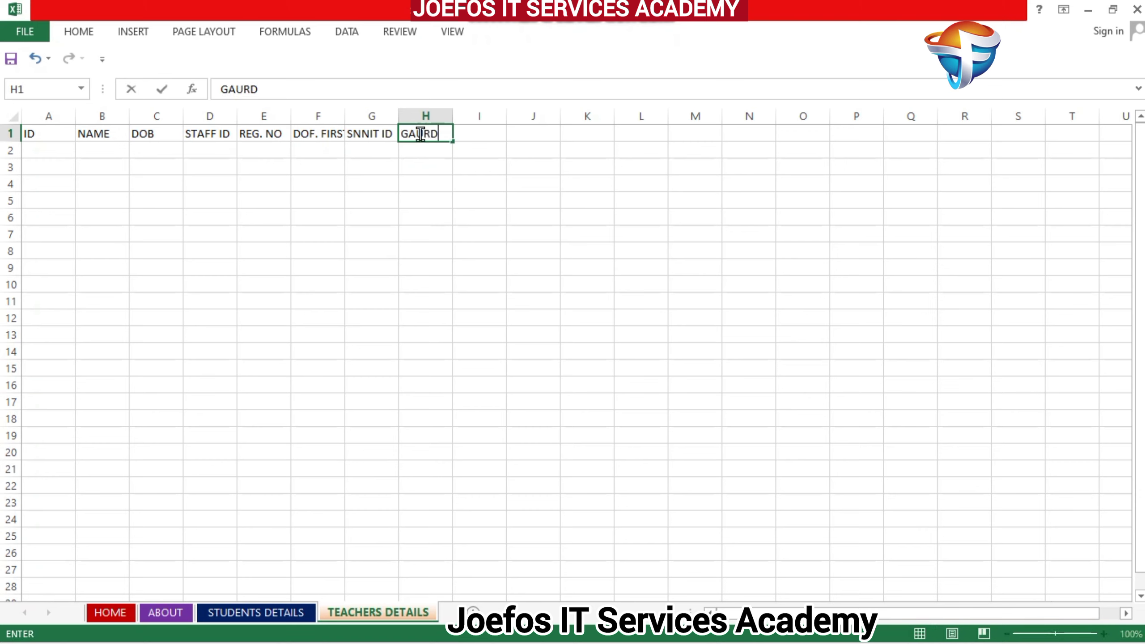
{"action": "type", "text": "IAN"}
{"action": "left_click", "coordinate": [478, 116]}
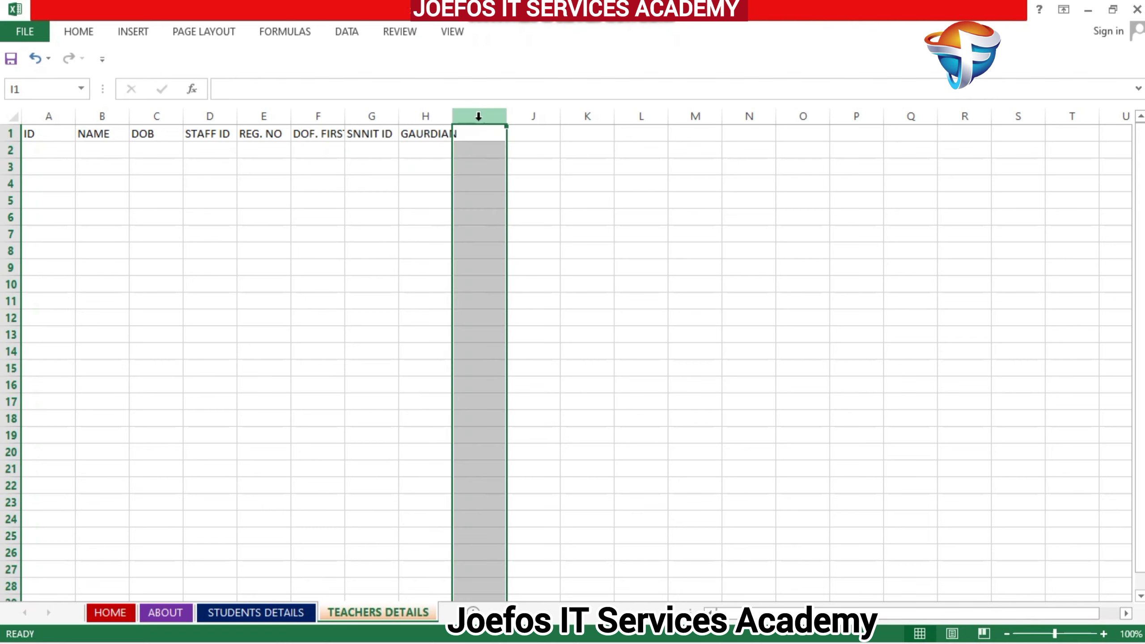
{"action": "left_click", "coordinate": [443, 133]}
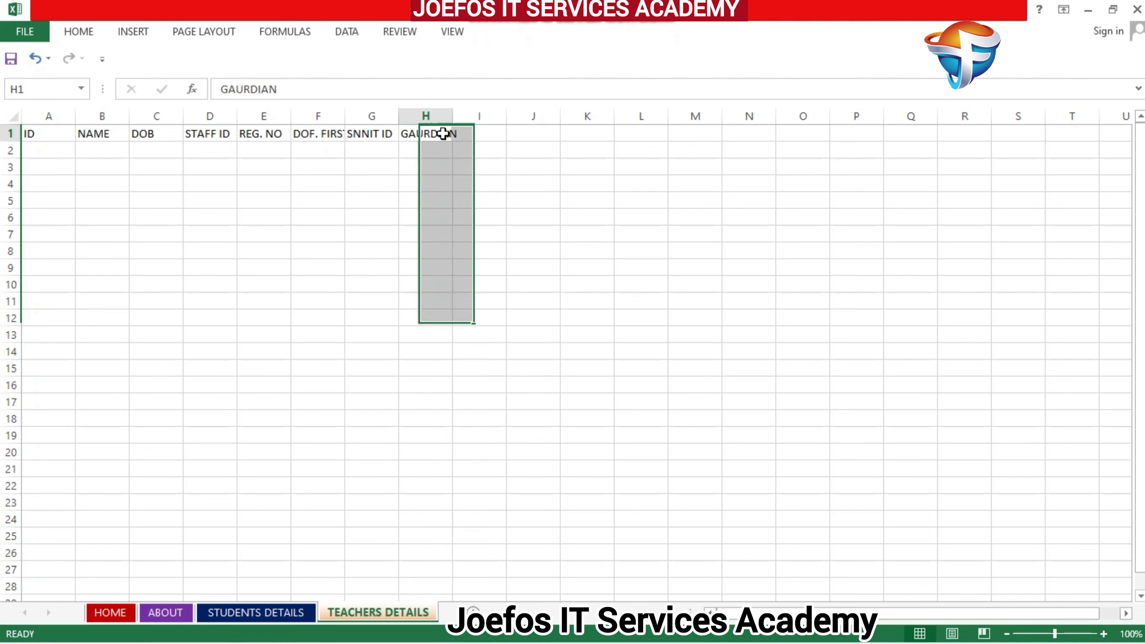
{"action": "double_click", "coordinate": [447, 131]}
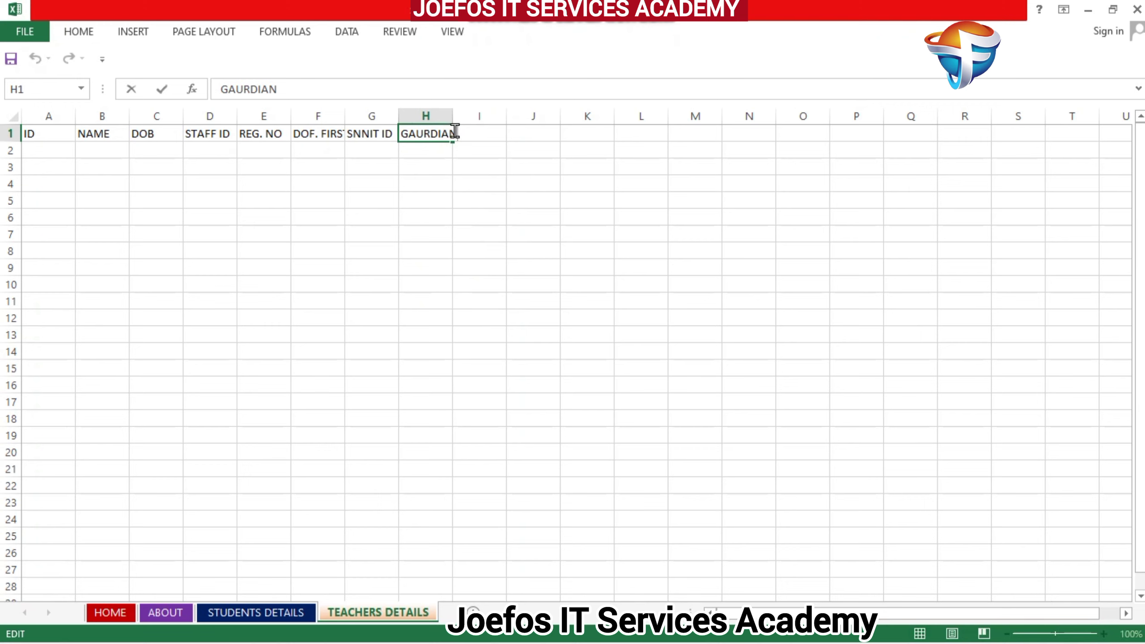
{"action": "type", "text": "NAME"}
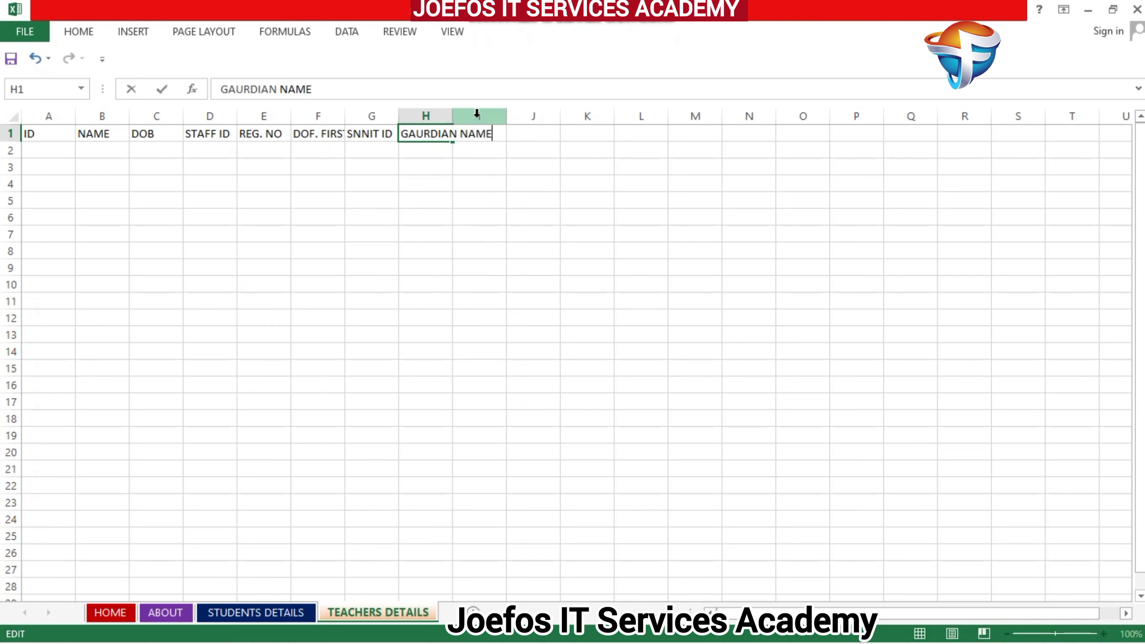
{"action": "left_click", "coordinate": [477, 114]}
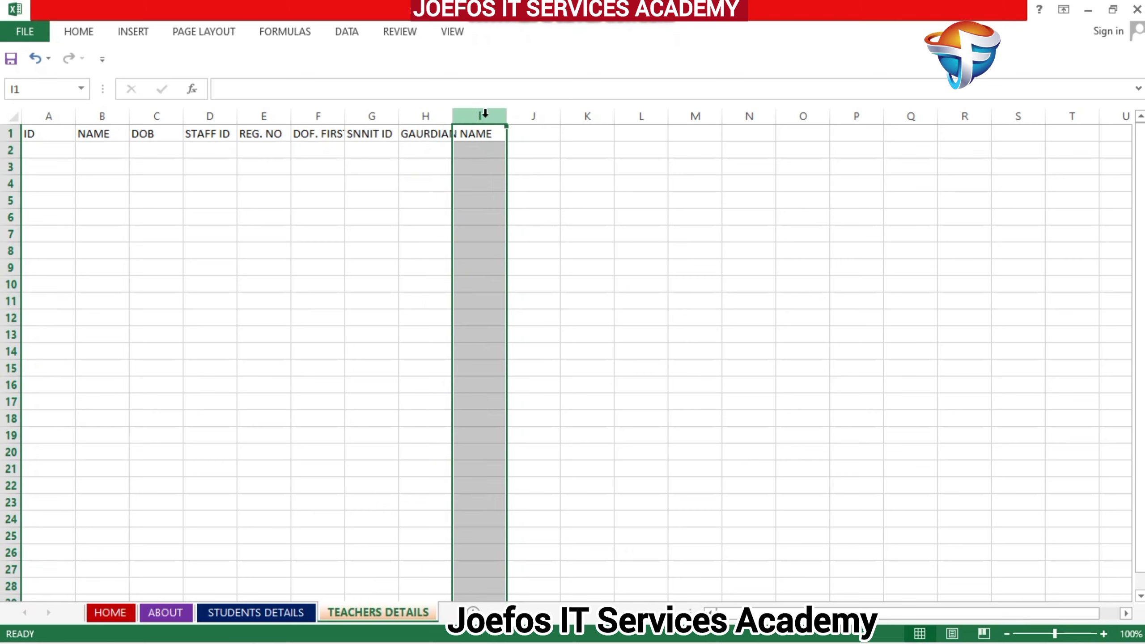
Enter DESIGNATION in I1 and ACADEMIC QUALIFICATION in J1
{"action": "type", "text": "DE"}
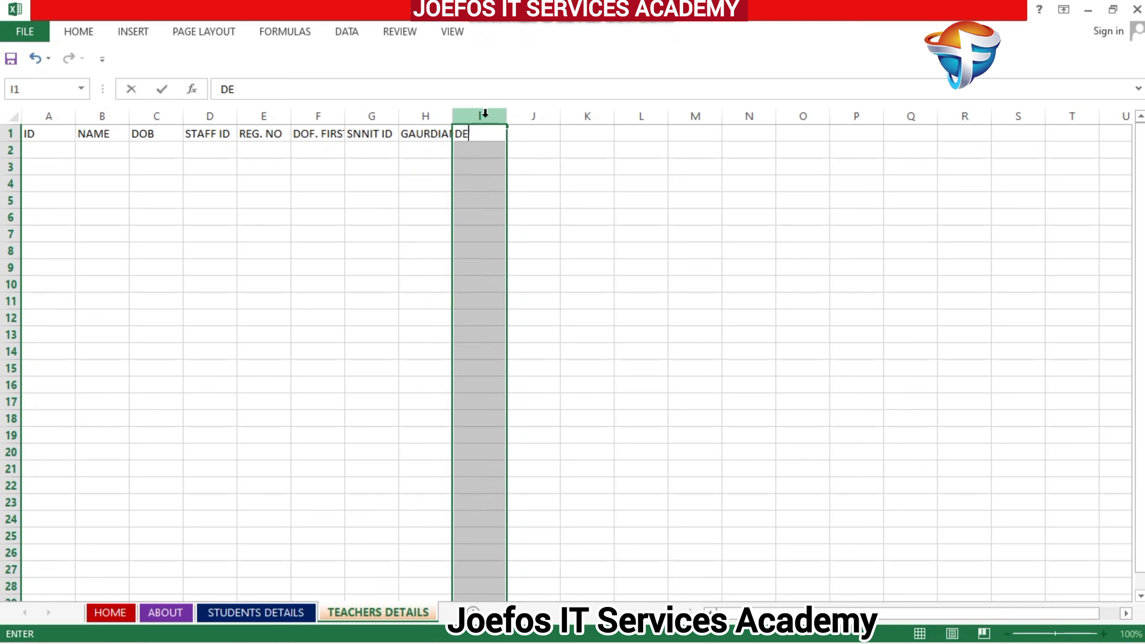
{"action": "type", "text": "SIGNAT"}
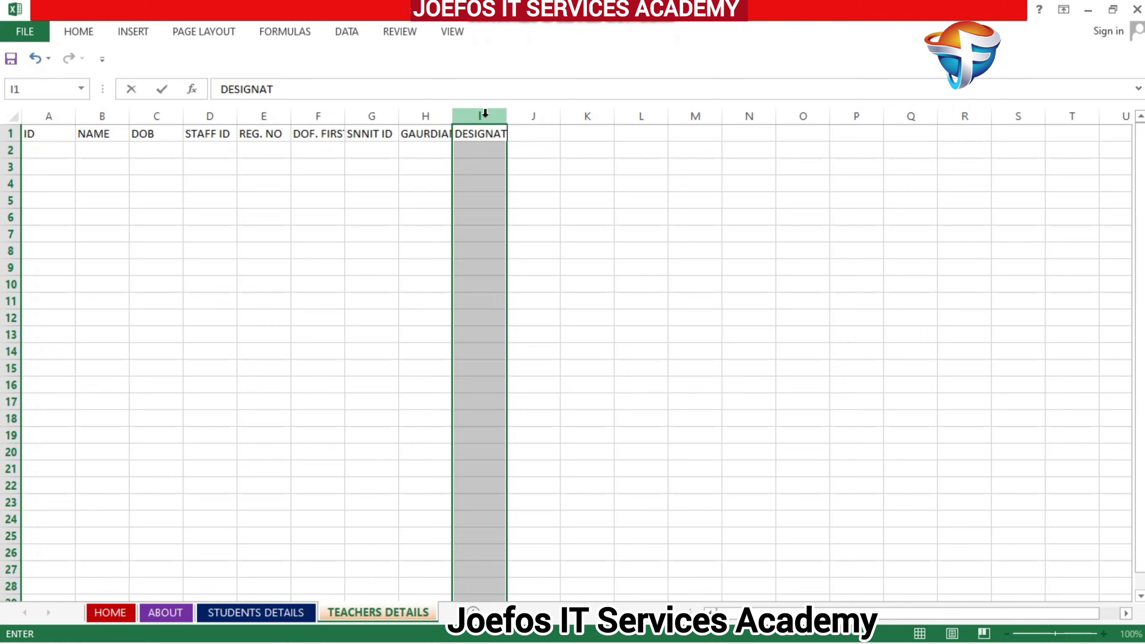
{"action": "type", "text": "ION"}
{"action": "left_click", "coordinate": [542, 108]}
{"action": "type", "text": "ACADE"}
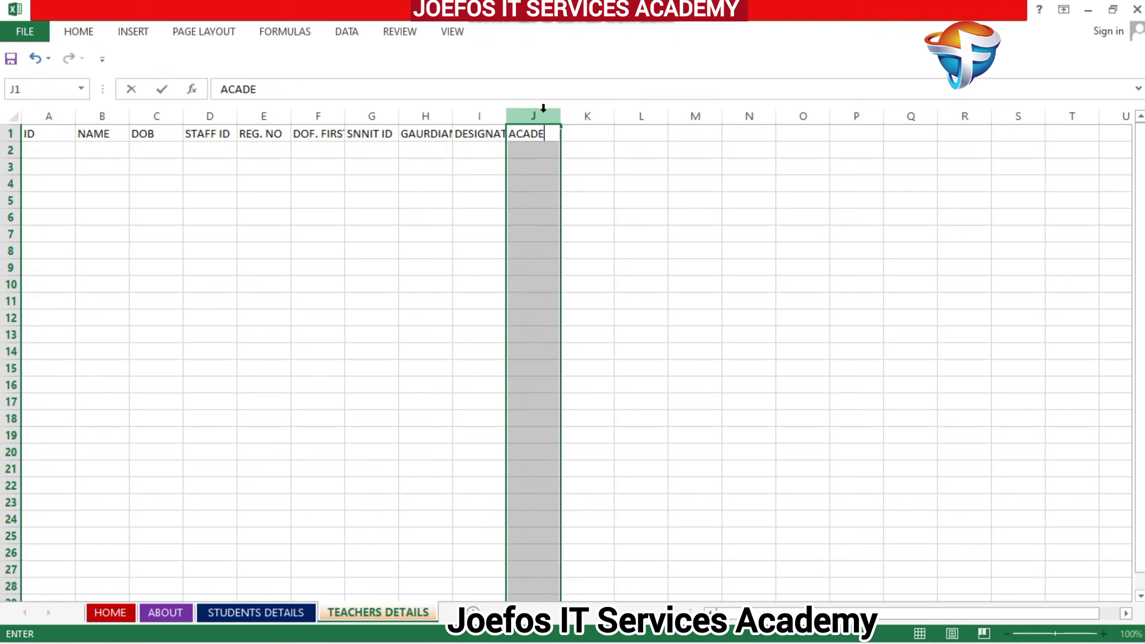
{"action": "type", "text": "MIC QUALIF"}
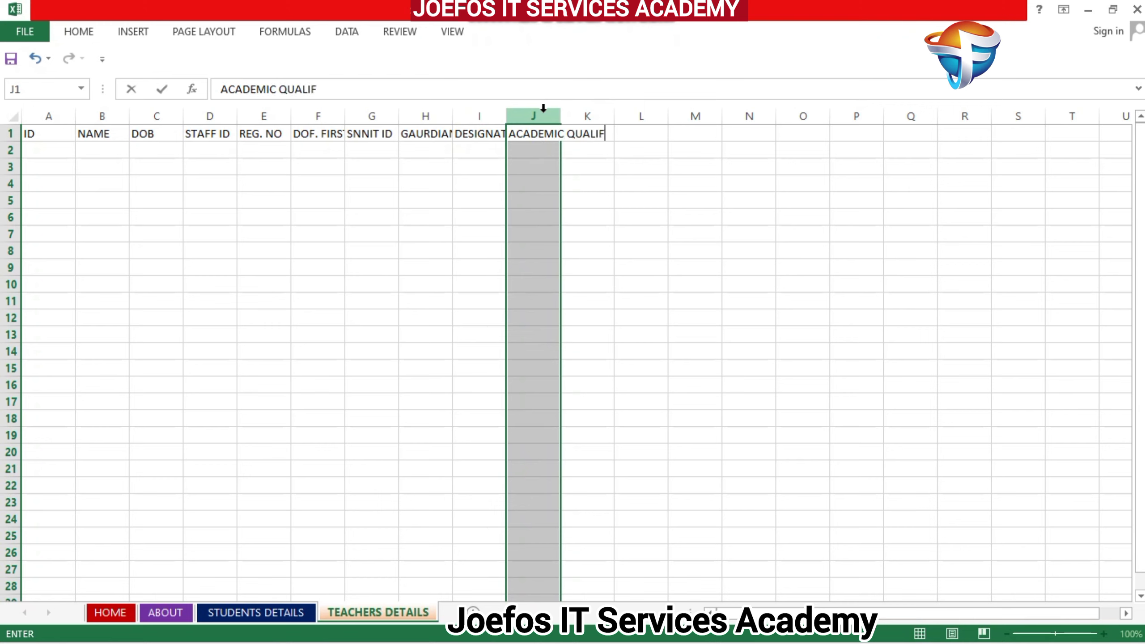
{"action": "type", "text": "ICATION"}
{"action": "left_click", "coordinate": [579, 115]}
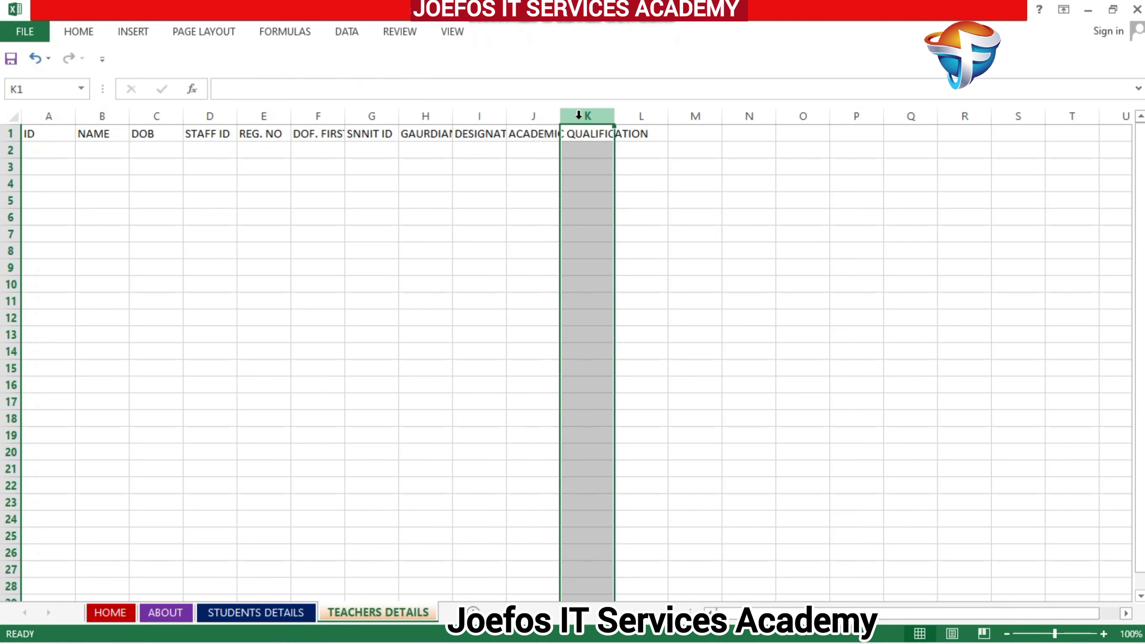
Enter PROFESSIONAL QUAL, RANK and CONTACT in K1 to M1
{"action": "type", "text": "PR"}
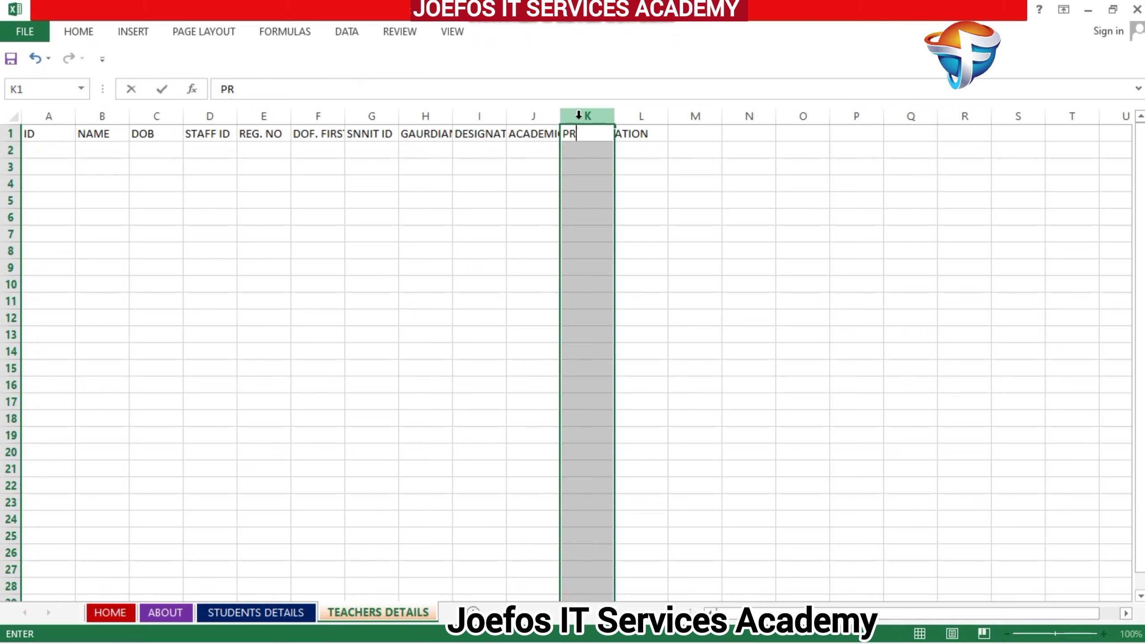
{"action": "type", "text": "OFESSION"}
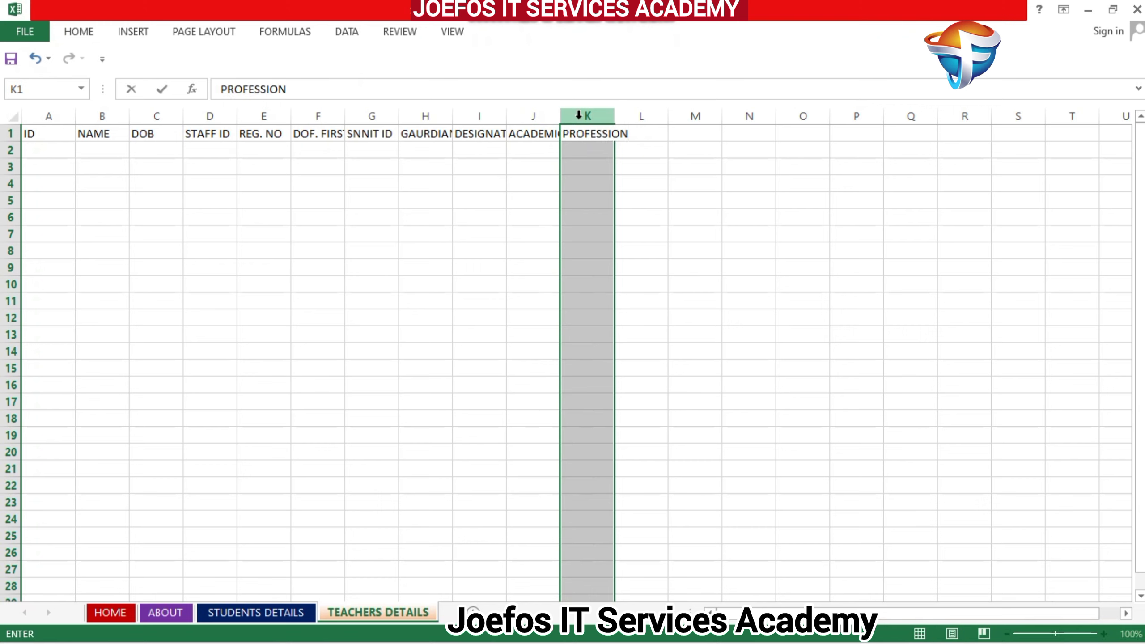
{"action": "type", "text": "AL QUAL"}
{"action": "left_click", "coordinate": [644, 108]}
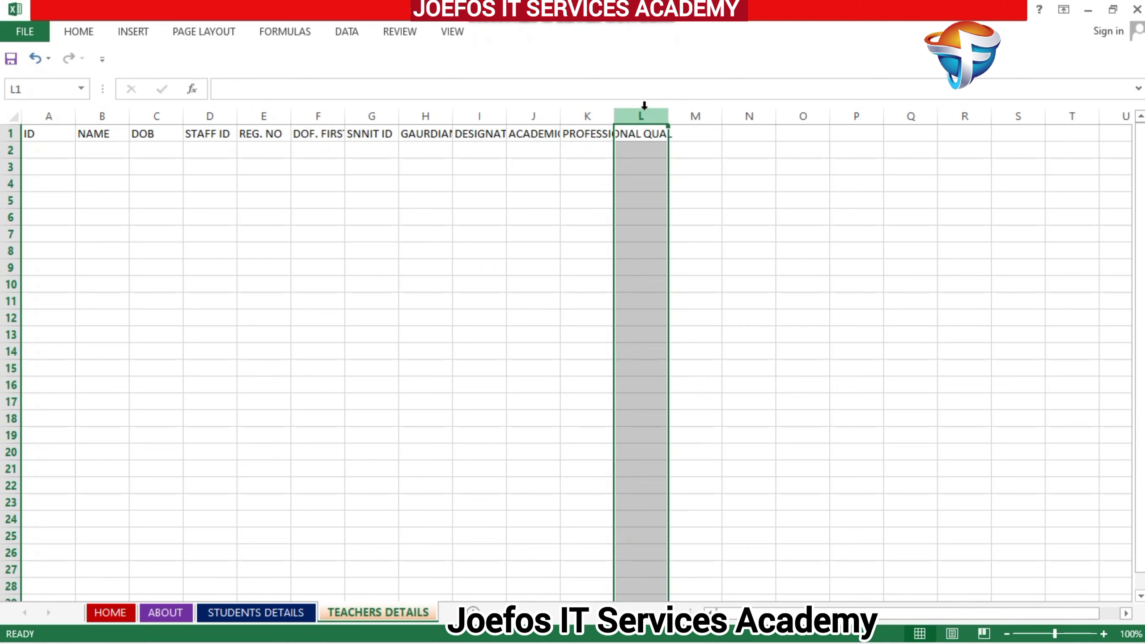
{"action": "type", "text": "RANKL"}
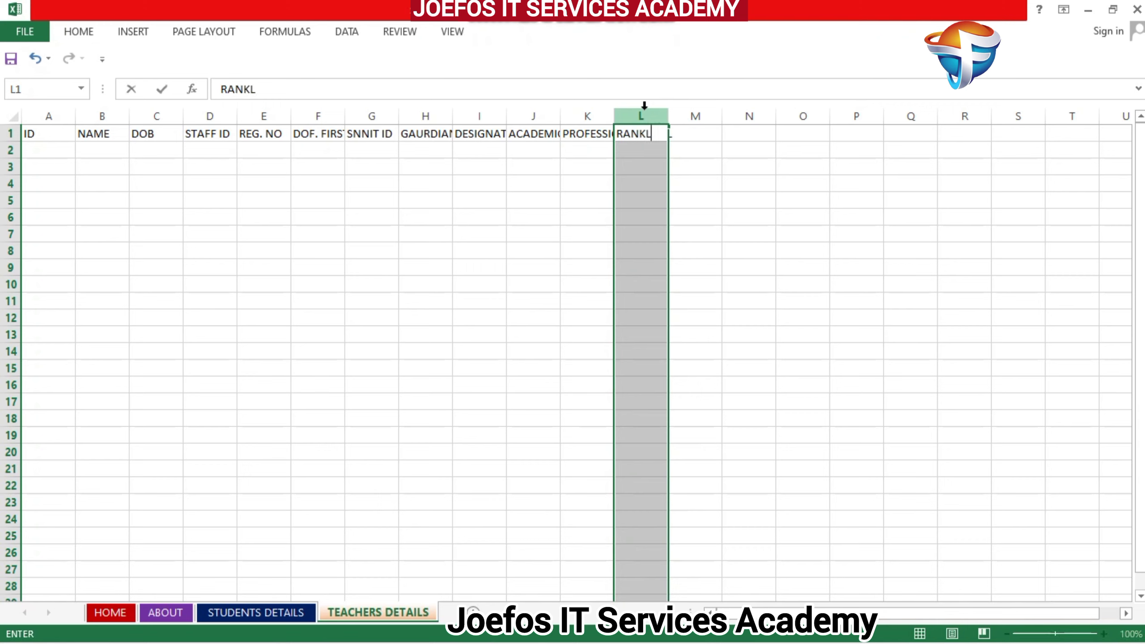
{"action": "key", "text": "BackSpace"}
{"action": "left_click", "coordinate": [682, 118]}
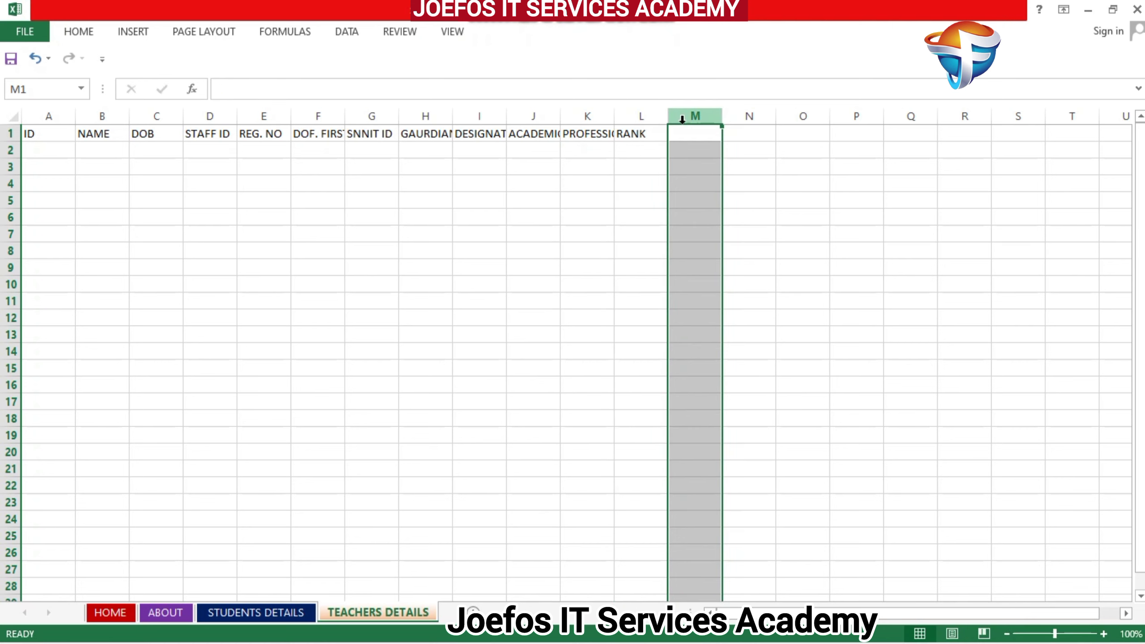
{"action": "type", "text": "CONTACT"}
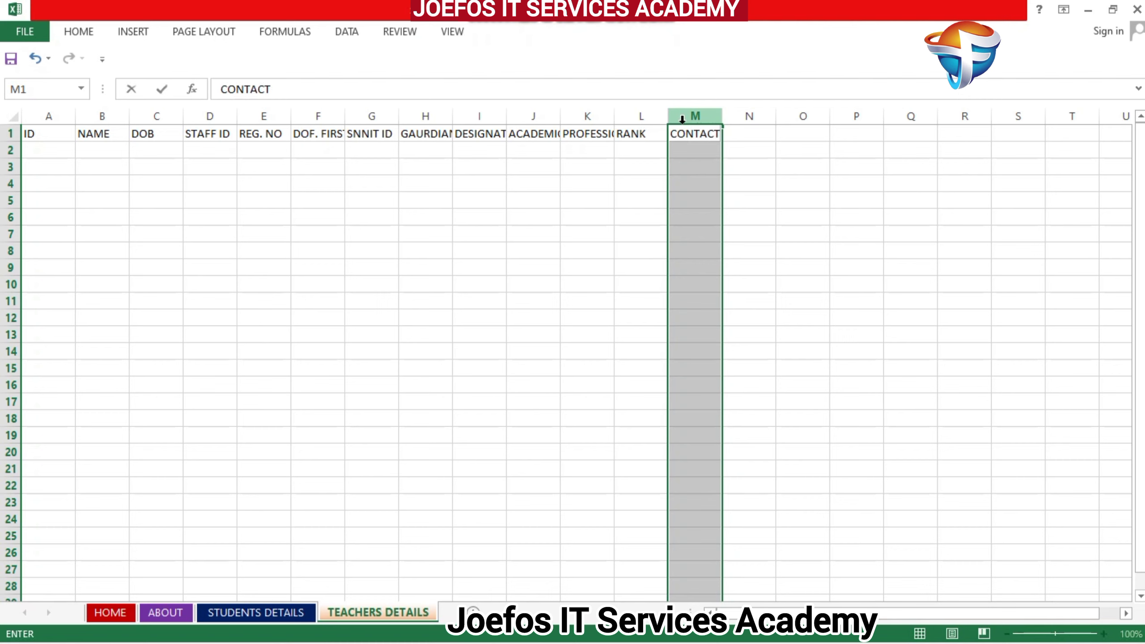
{"action": "left_click", "coordinate": [726, 119]}
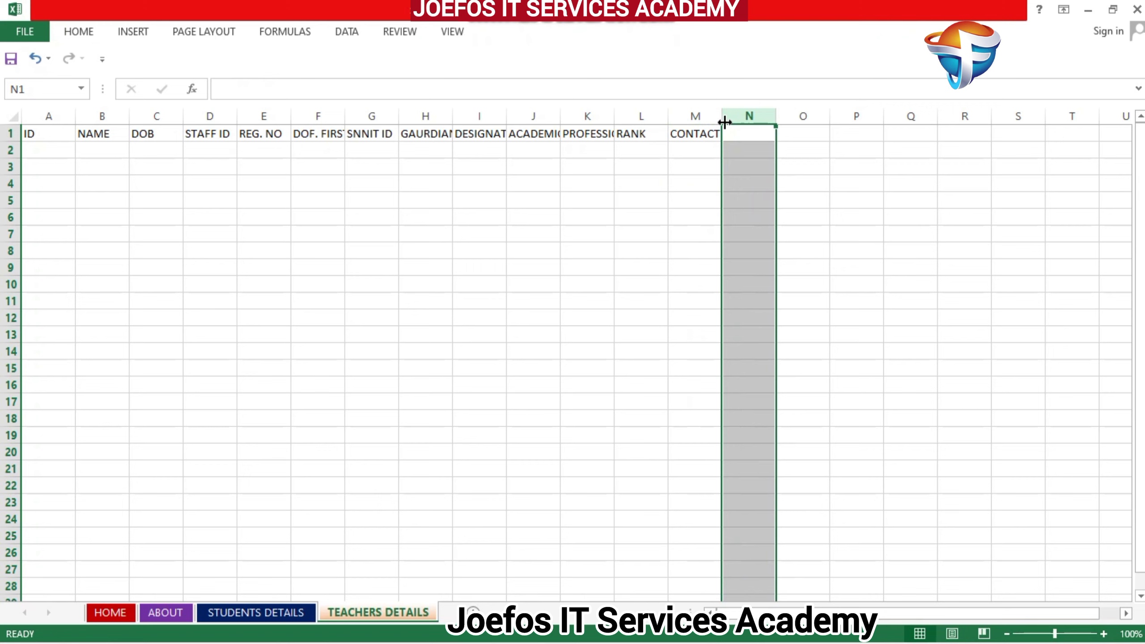
Enter EMAIL ADDRESS in N1 and BANK NAME in O1
{"action": "type", "text": "E"}
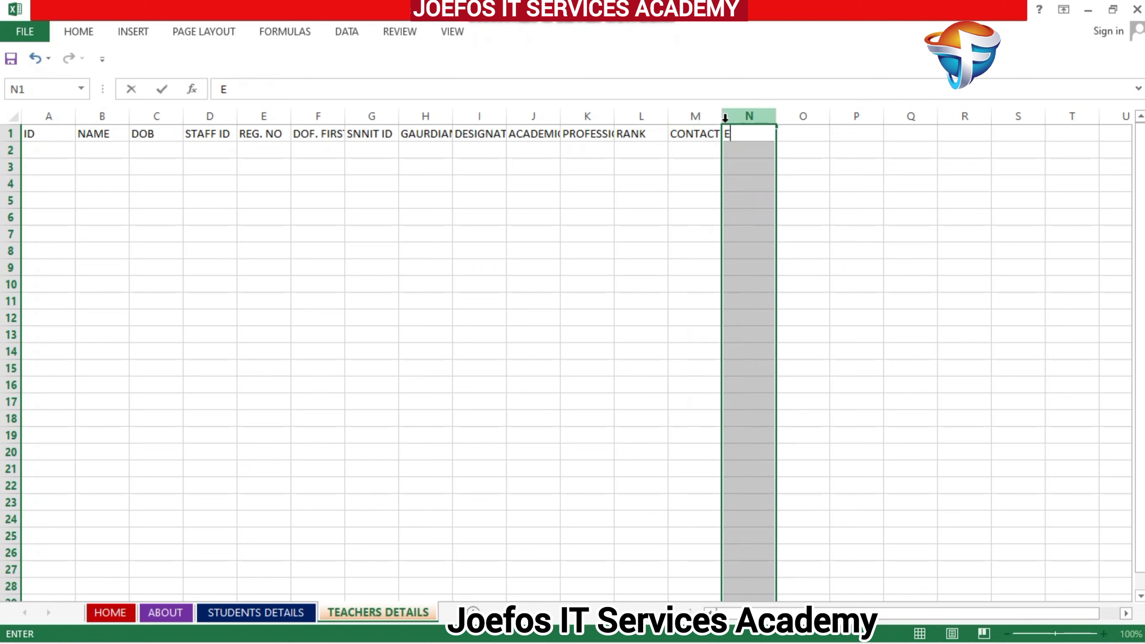
{"action": "type", "text": "MAIL ADDREE"}
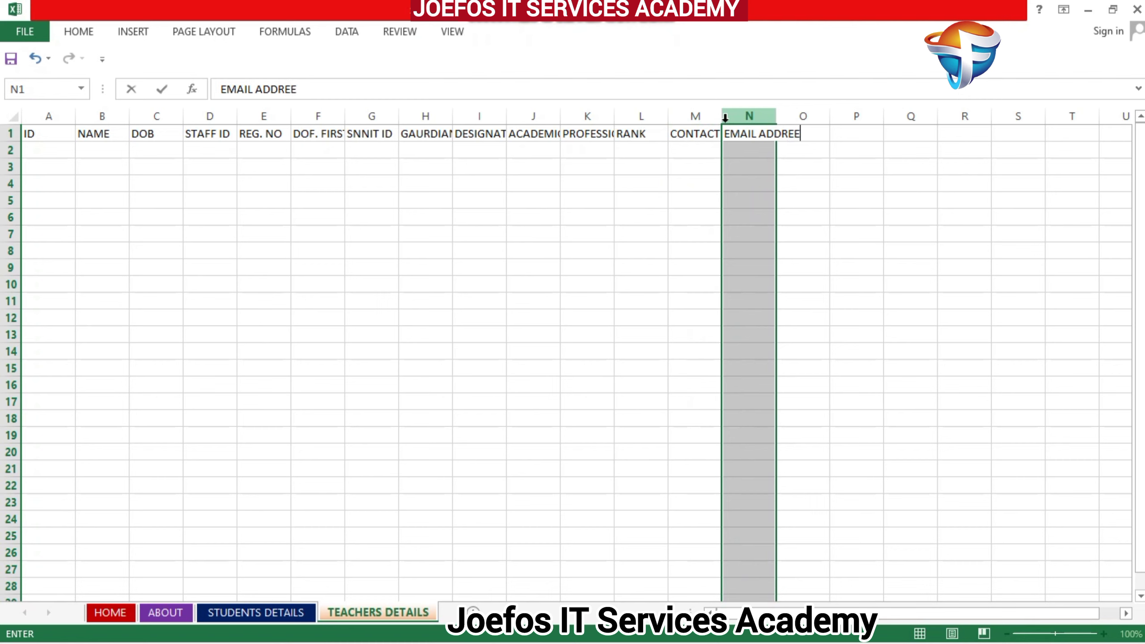
{"action": "key", "text": "BackSpace"}
{"action": "type", "text": "SS"}
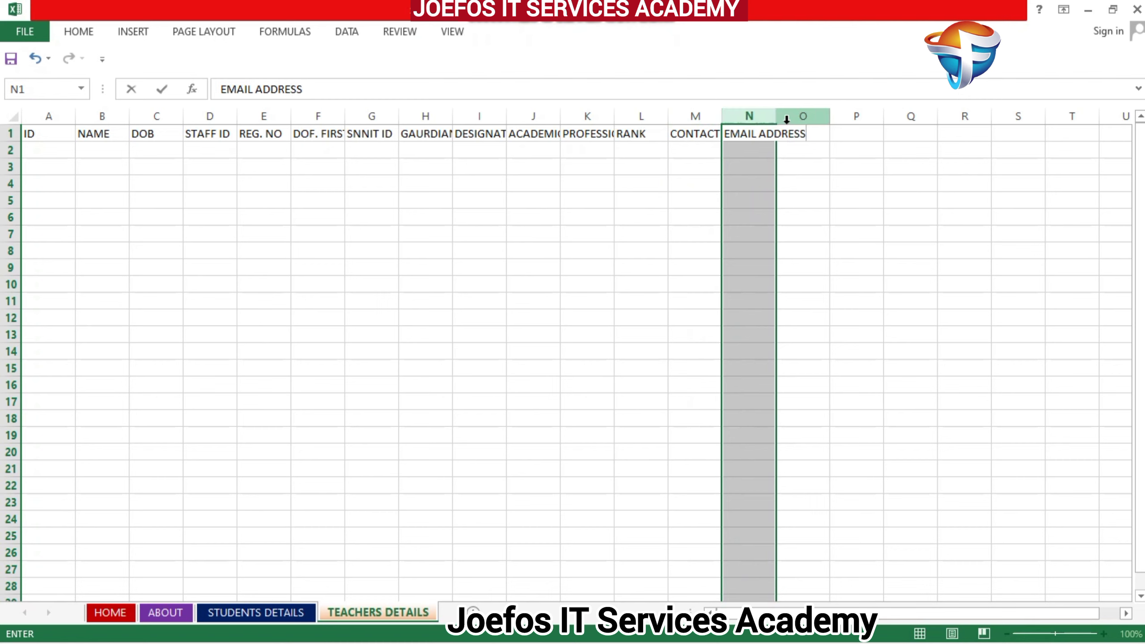
{"action": "mouse_move", "coordinate": [773, 119]}
{"action": "left_mouse_down"}
{"action": "mouse_move", "coordinate": [790, 115]}
{"action": "mouse_move", "coordinate": [775, 113]}
{"action": "left_mouse_up"}
{"action": "left_click", "coordinate": [797, 114]}
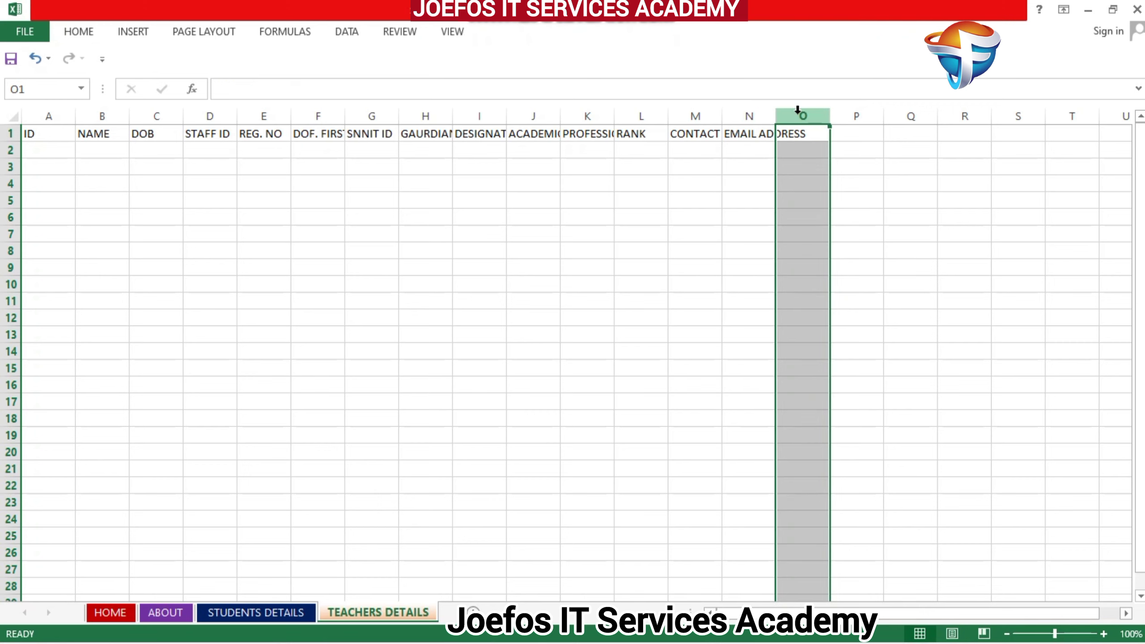
{"action": "type", "text": "BAN"}
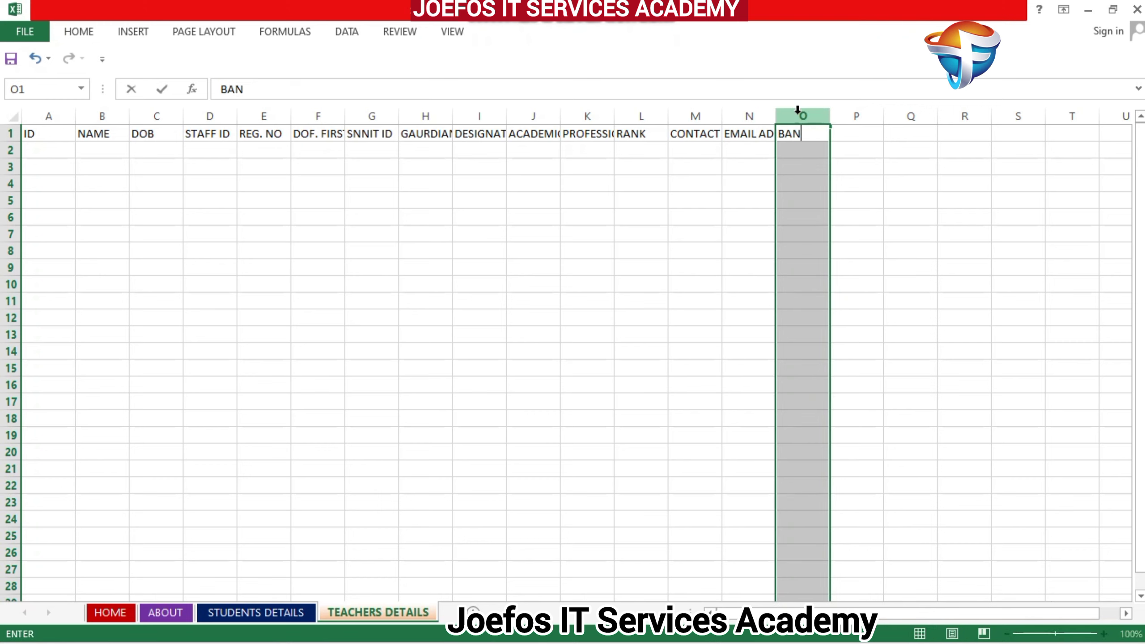
{"action": "type", "text": "K NAME"}
{"action": "left_click", "coordinate": [848, 117]}
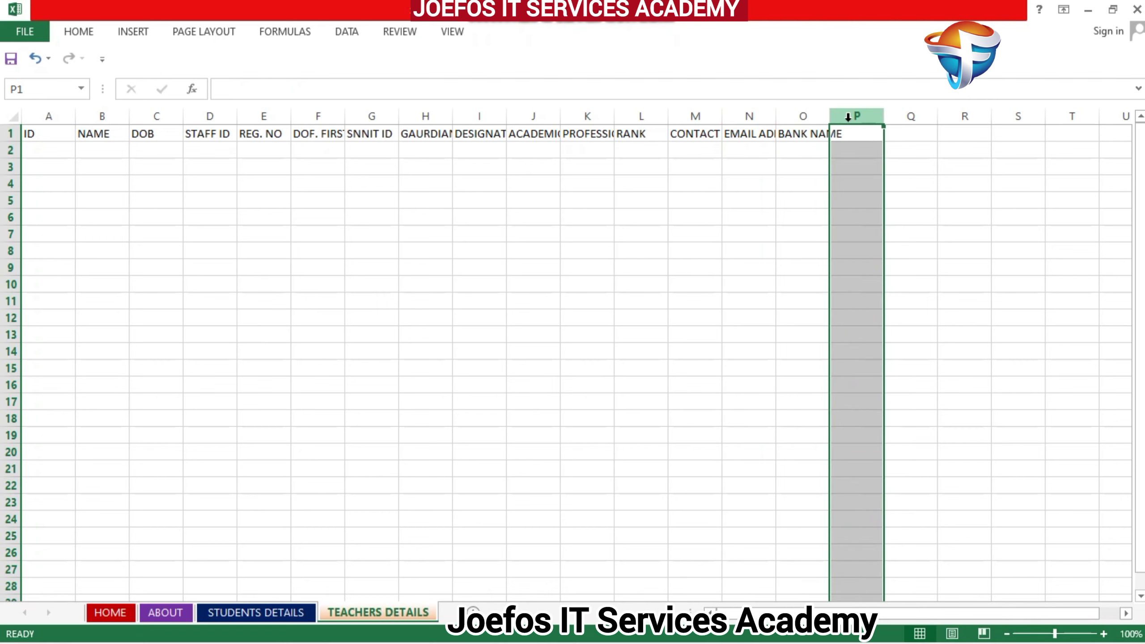
Enter ACCOUNT NUMBER, GROSS SALARY and NET SALARY in P1 to R1, correcting typos
{"action": "type", "text": "ACC"}
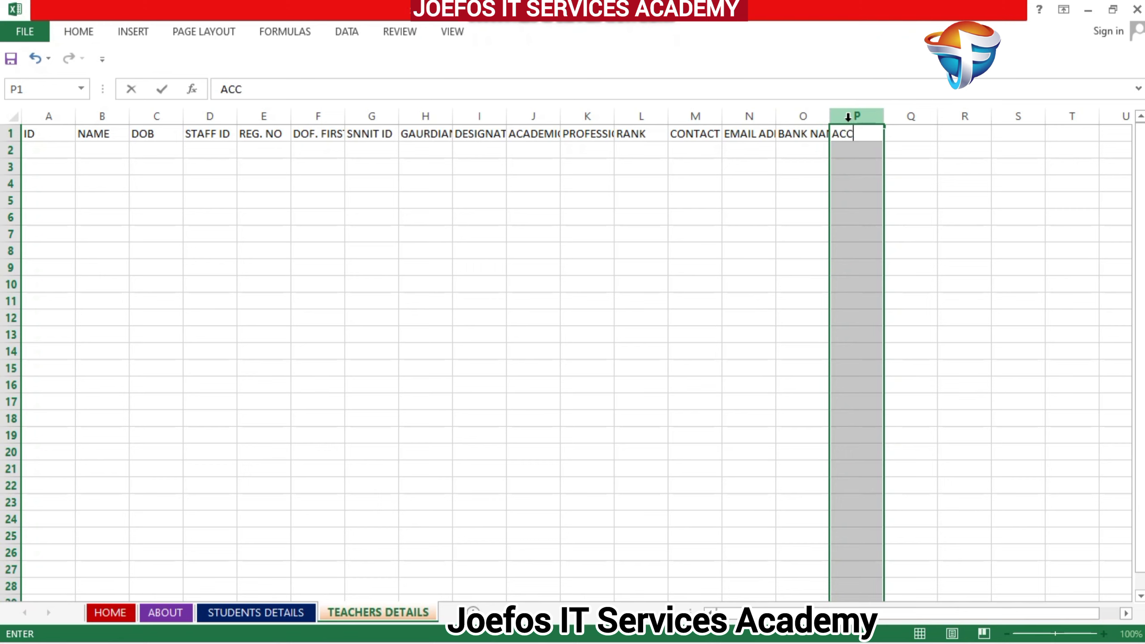
{"action": "type", "text": "OUNT NUM"}
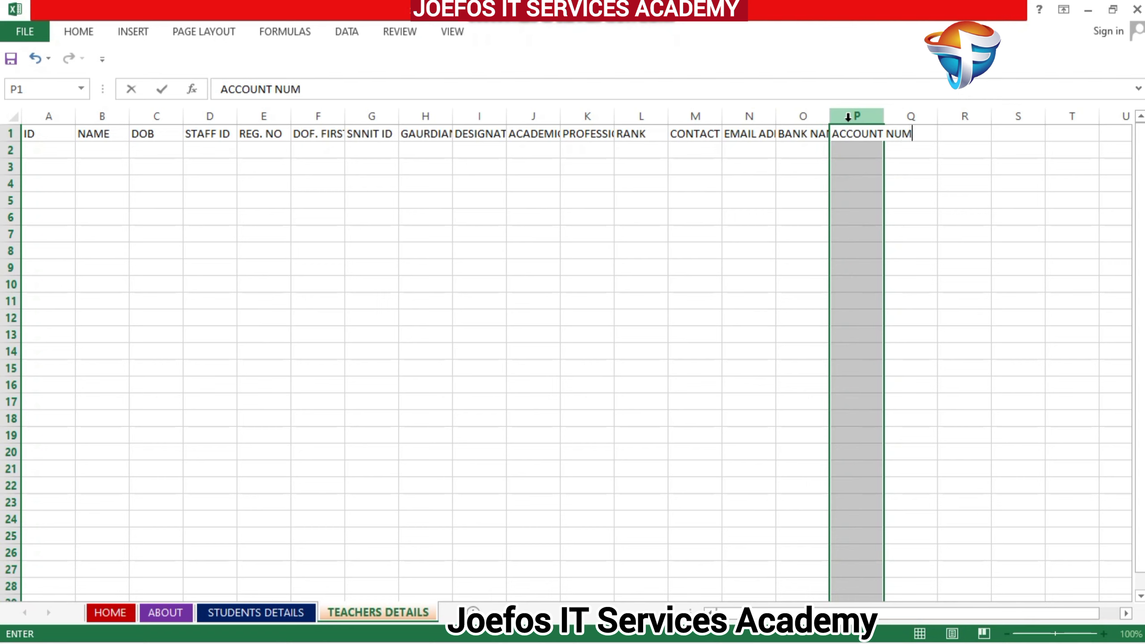
{"action": "type", "text": "BER"}
{"action": "left_click", "coordinate": [900, 122]}
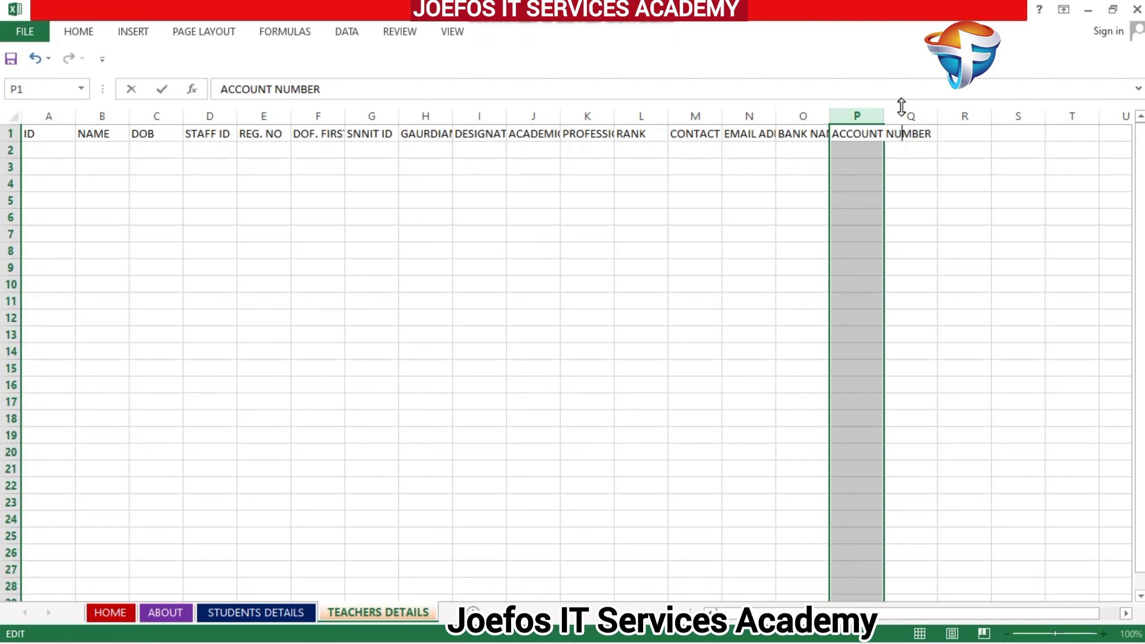
{"action": "left_click", "coordinate": [902, 114]}
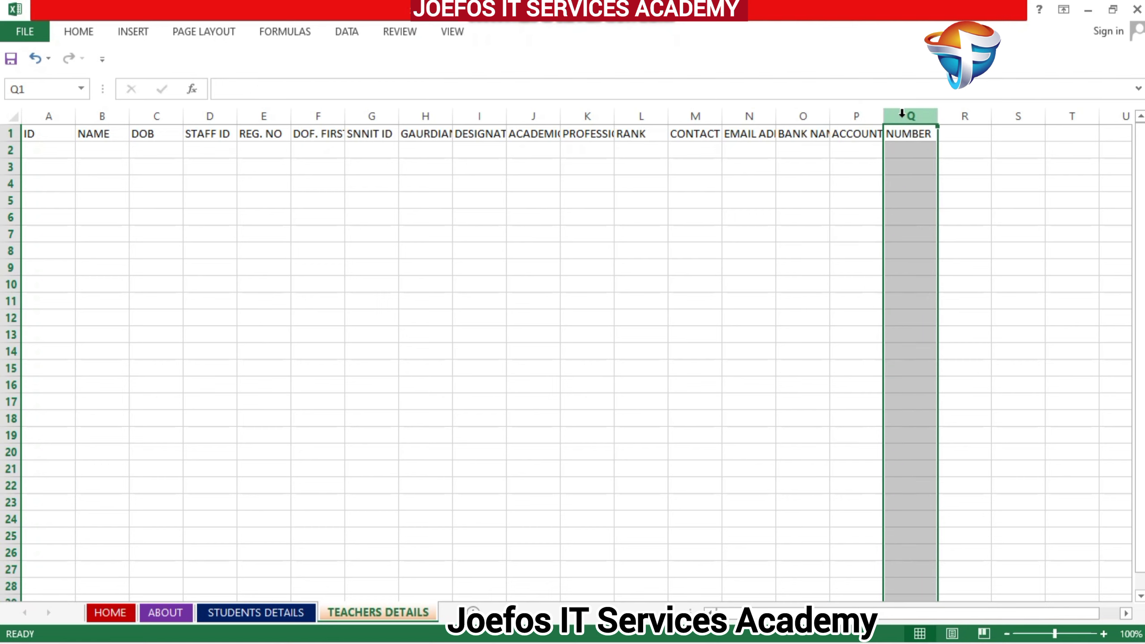
{"action": "type", "text": "GRO"}
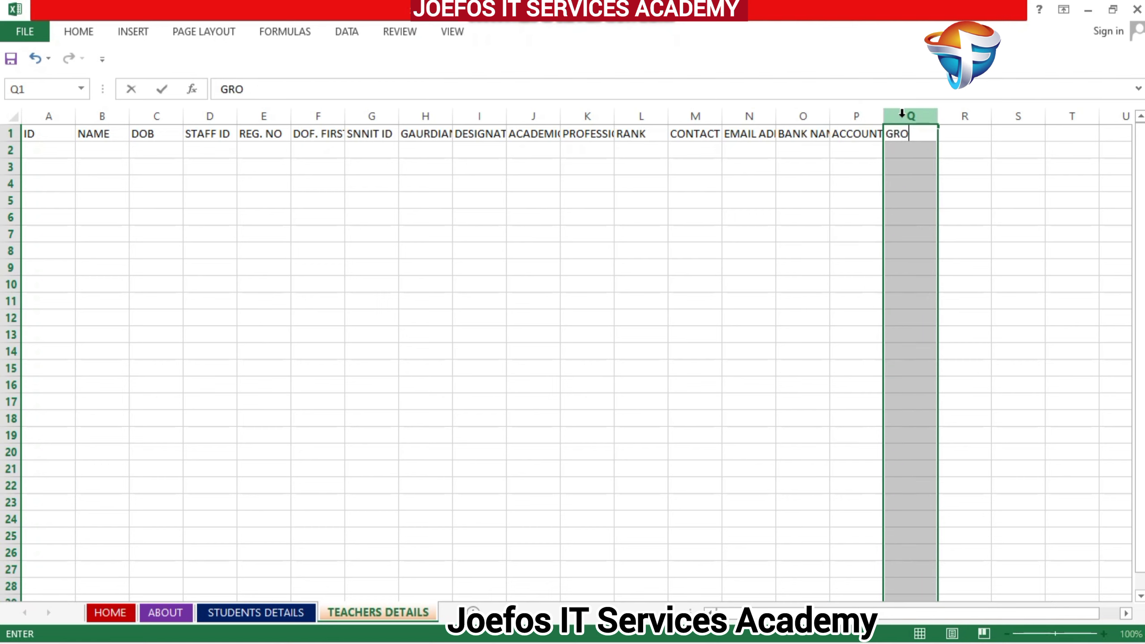
{"action": "type", "text": "SS SALARY"}
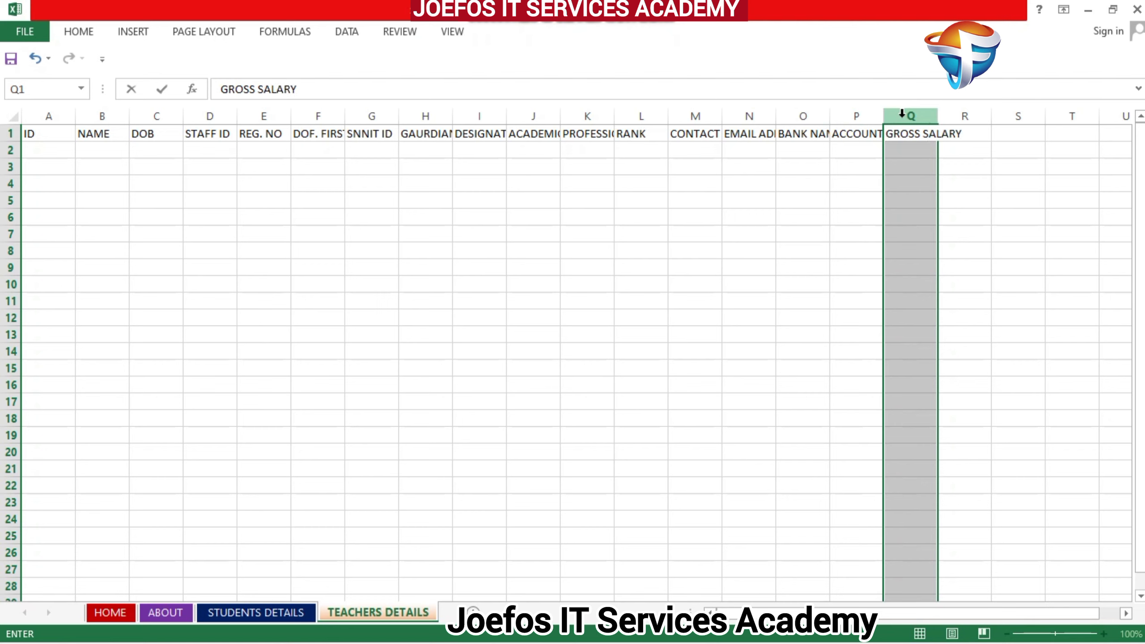
{"action": "left_click", "coordinate": [965, 116]}
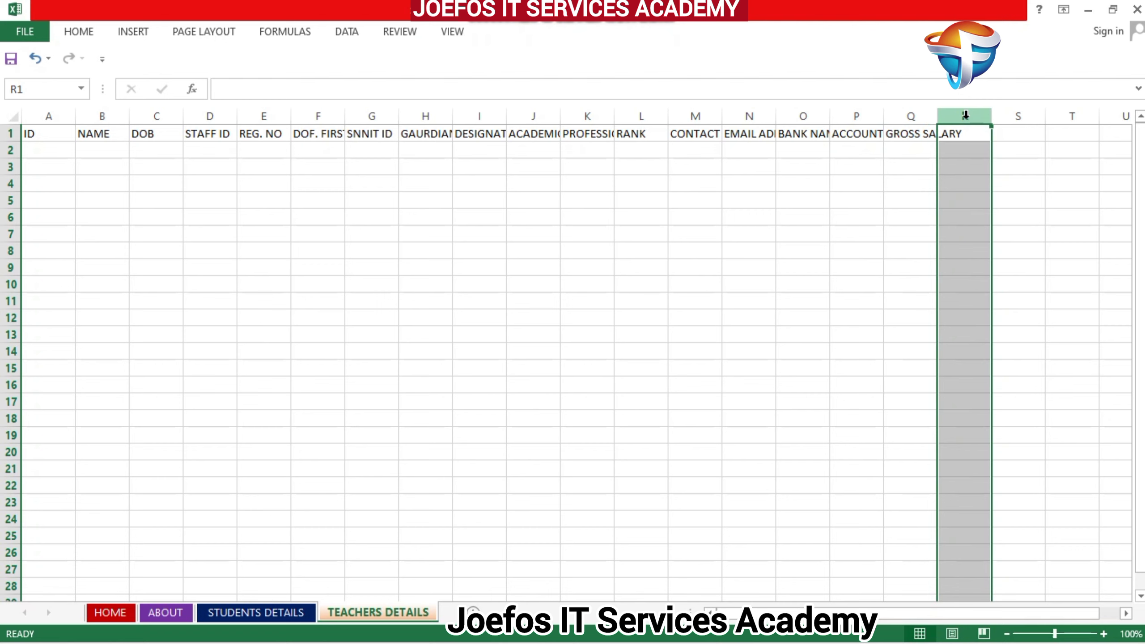
{"action": "type", "text": "NET S"}
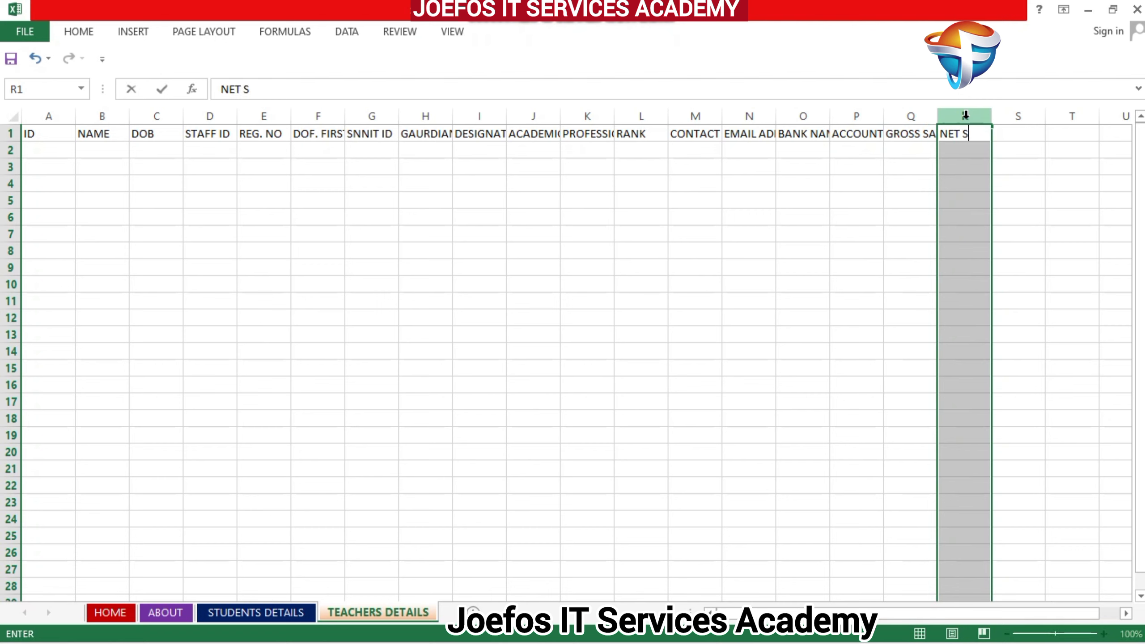
{"action": "type", "text": "QALARY"}
{"action": "left_click", "coordinate": [975, 134]}
{"action": "key", "text": "BackSpace"}
{"action": "left_click", "coordinate": [1000, 118]}
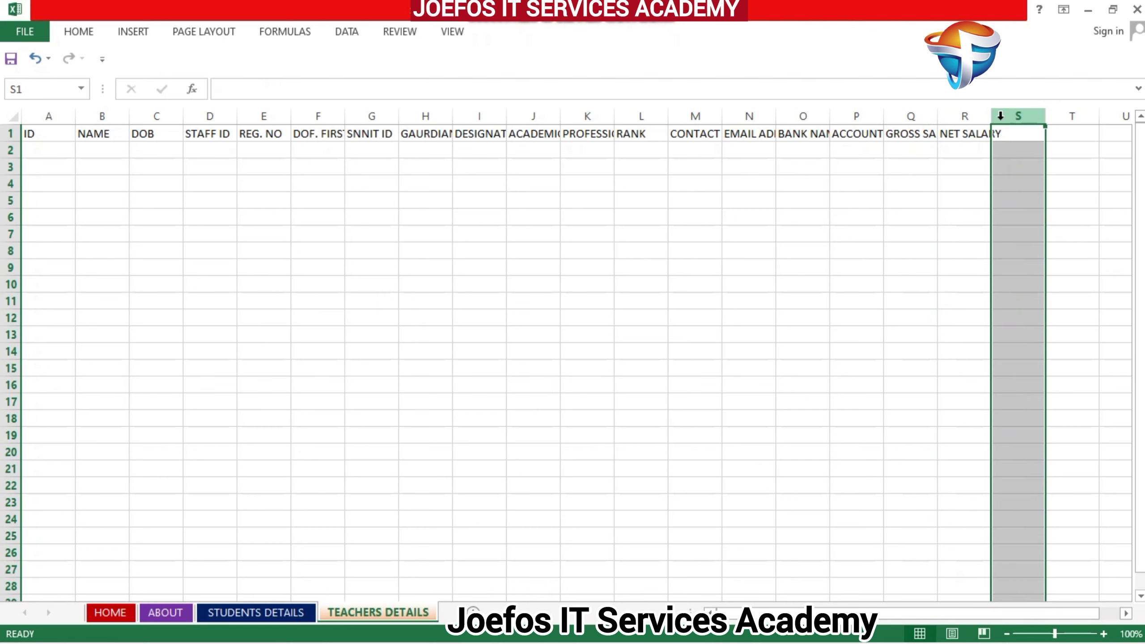
Enter HOMETOWN in S1 and NEXT OF KIN in T1
{"action": "type", "text": "HOME"}
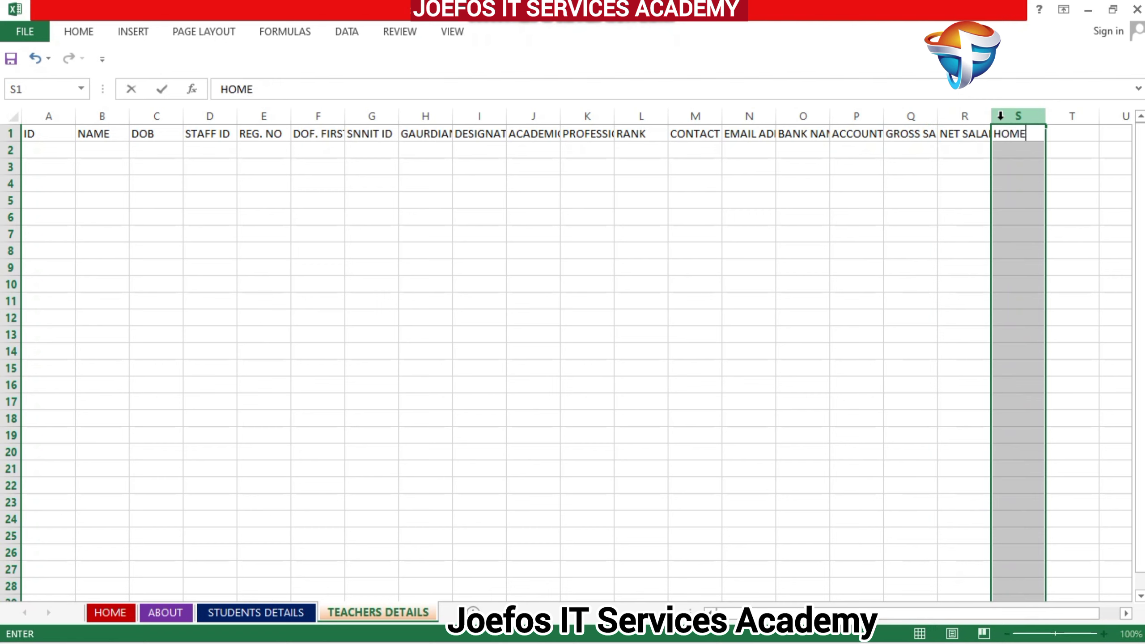
{"action": "type", "text": "TOWN"}
{"action": "key", "text": "BackSpace"}
{"action": "type", "text": "N"}
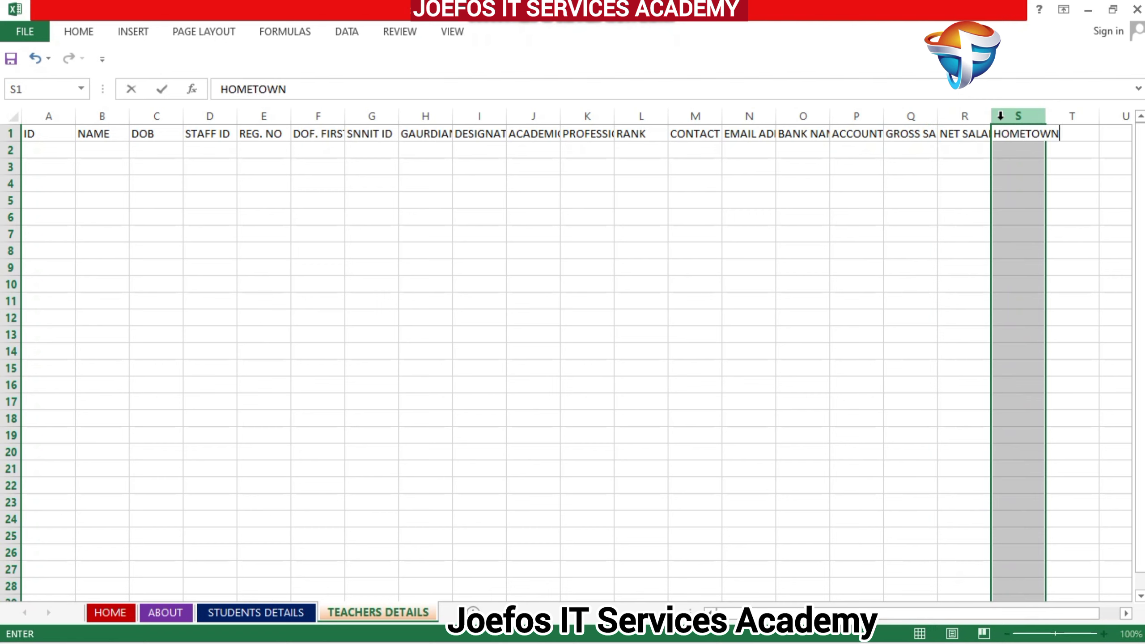
{"action": "left_click", "coordinate": [1065, 116]}
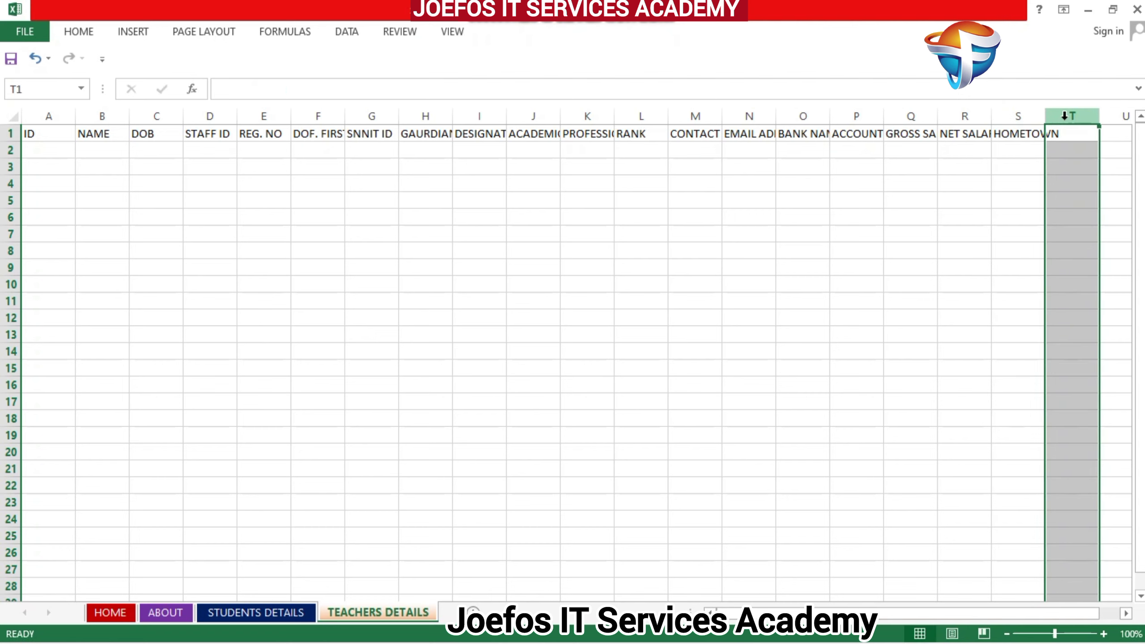
{"action": "type", "text": "NE"}
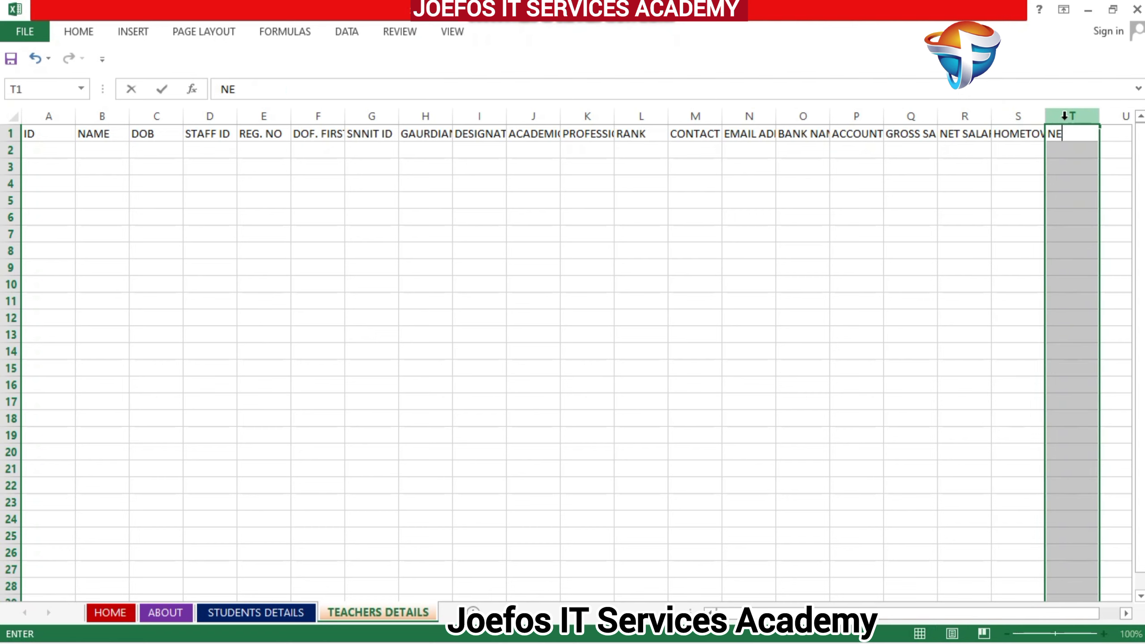
{"action": "type", "text": "XT OF KIN"}
{"action": "left_click", "coordinate": [1109, 110]}
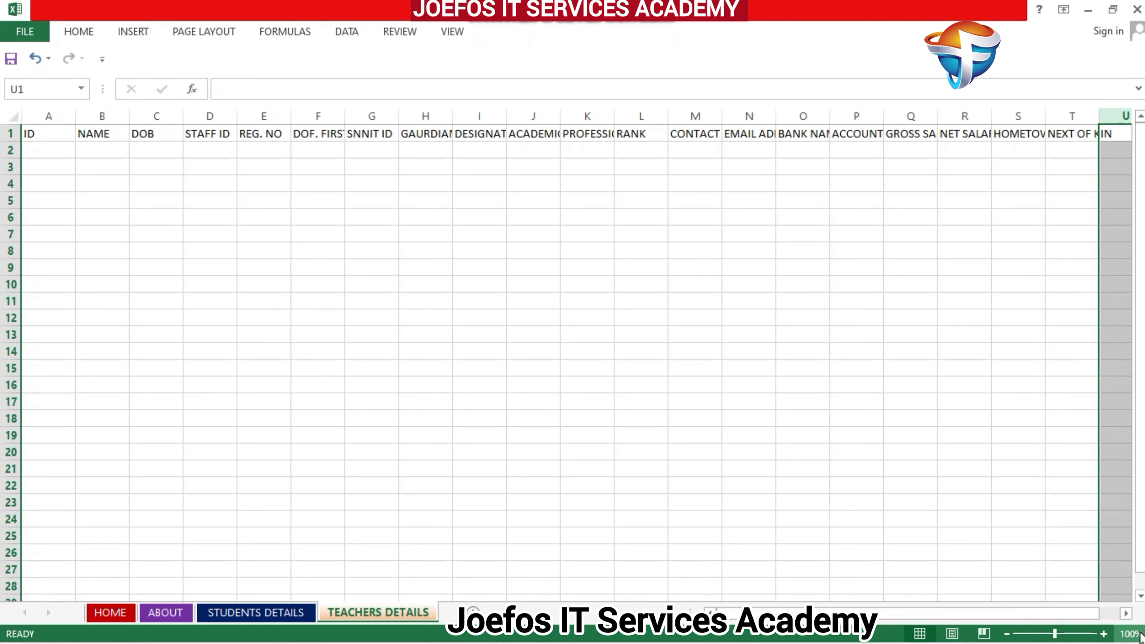
Enter RELATIONSHIP in U1 and CONTACT in V1
{"action": "left_click", "coordinate": [1125, 612]}
{"action": "left_click", "coordinate": [1124, 613]}
{"action": "left_click", "coordinate": [1125, 612]}
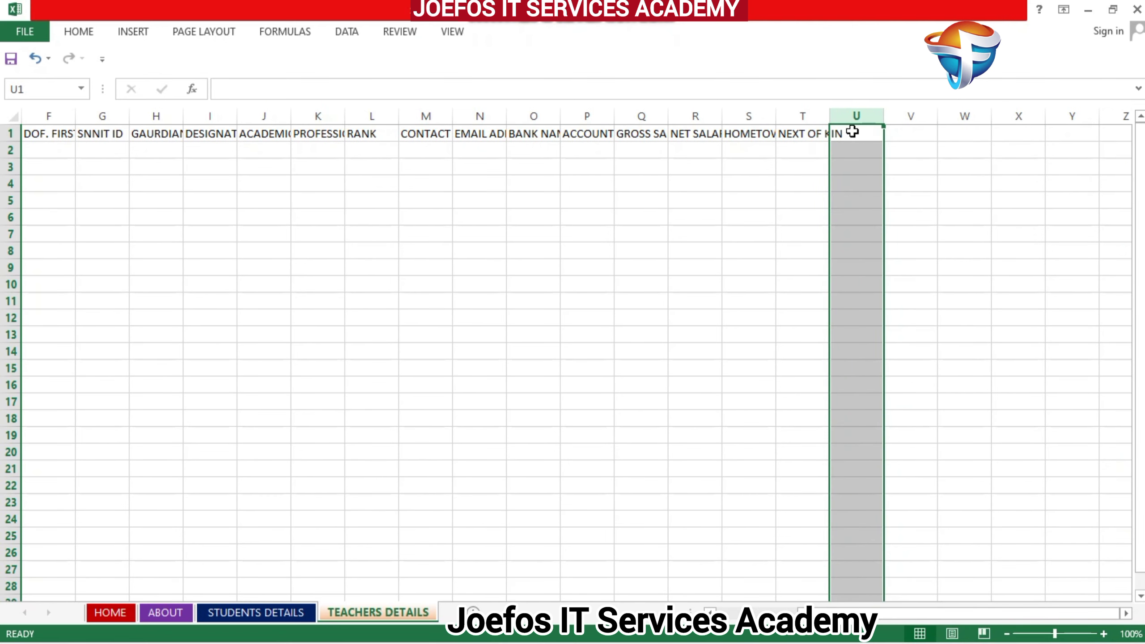
{"action": "type", "text": "RELATIO"}
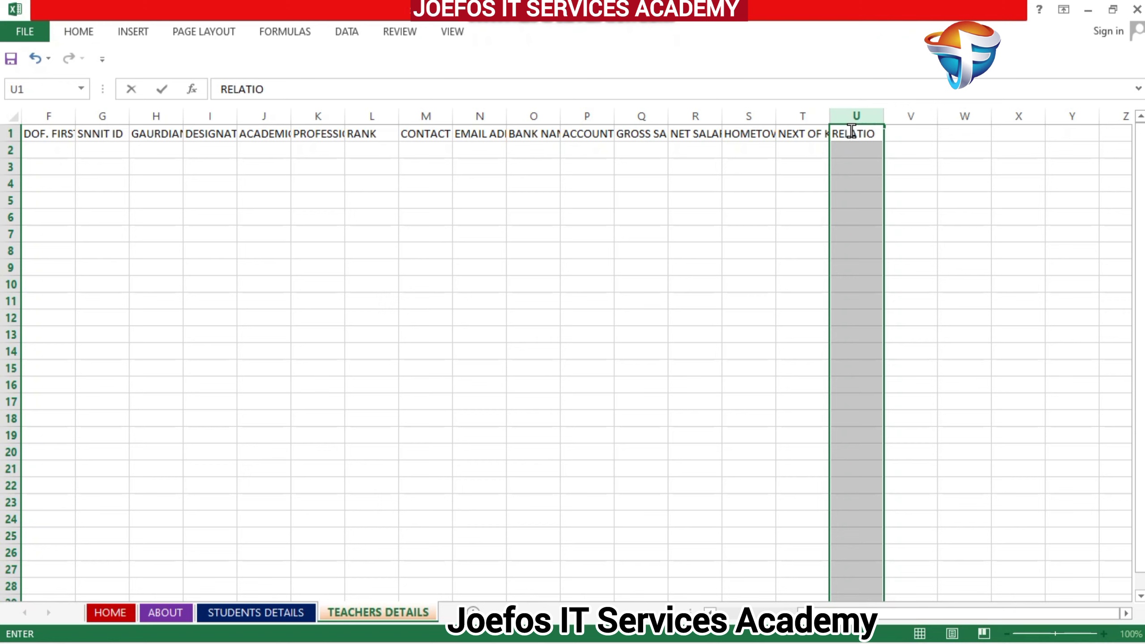
{"action": "type", "text": "NSHIP"}
{"action": "left_click", "coordinate": [919, 116]}
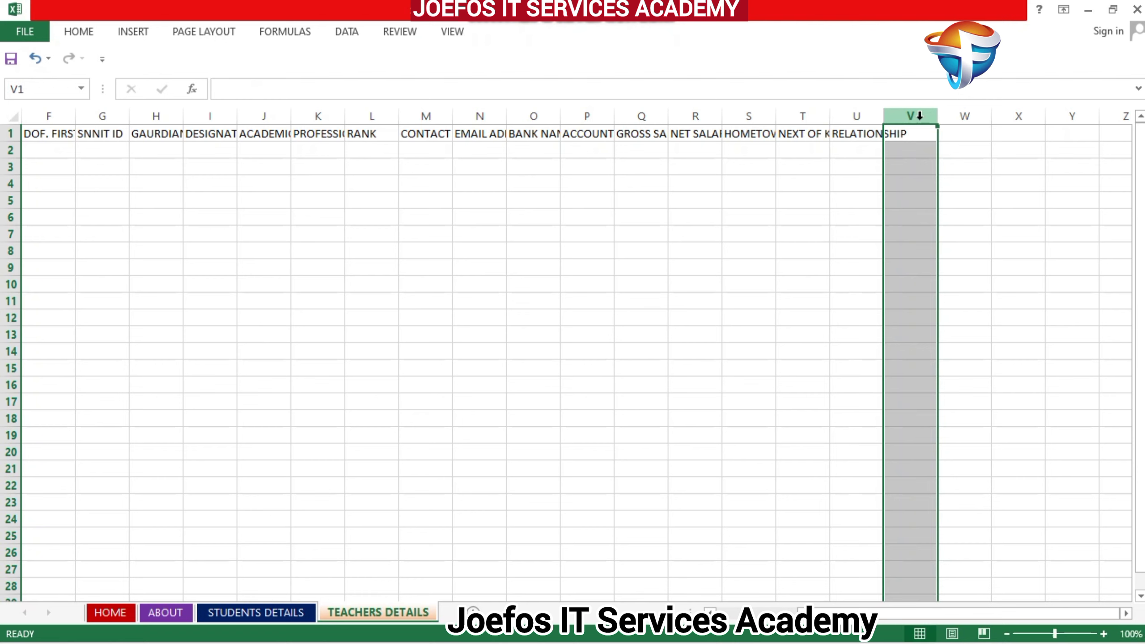
{"action": "type", "text": "CO"}
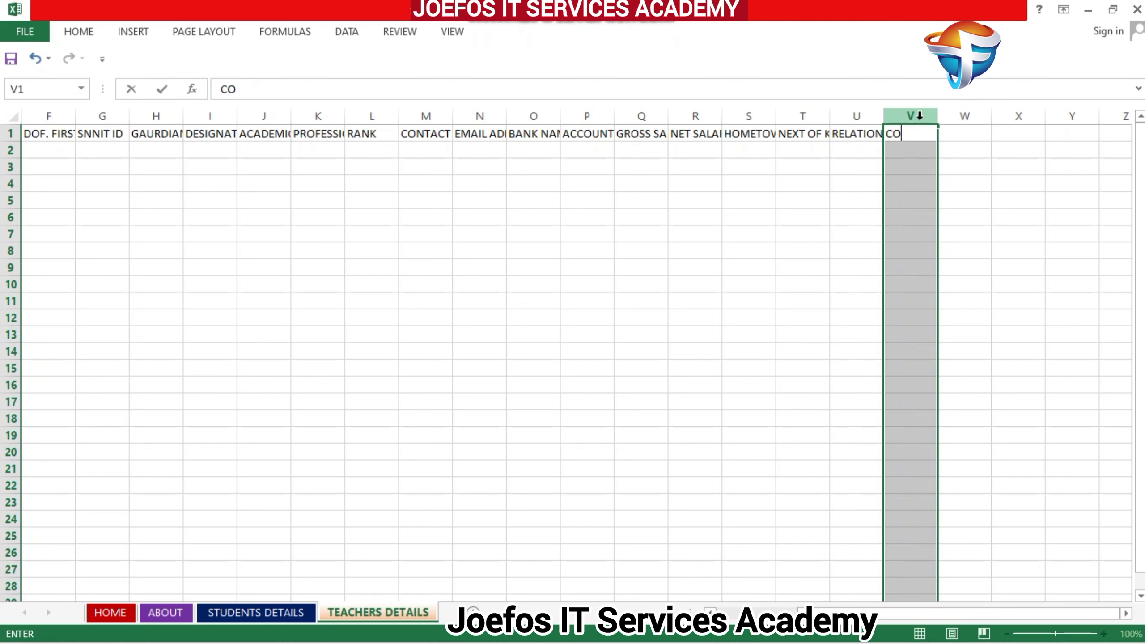
{"action": "type", "text": "NTACT"}
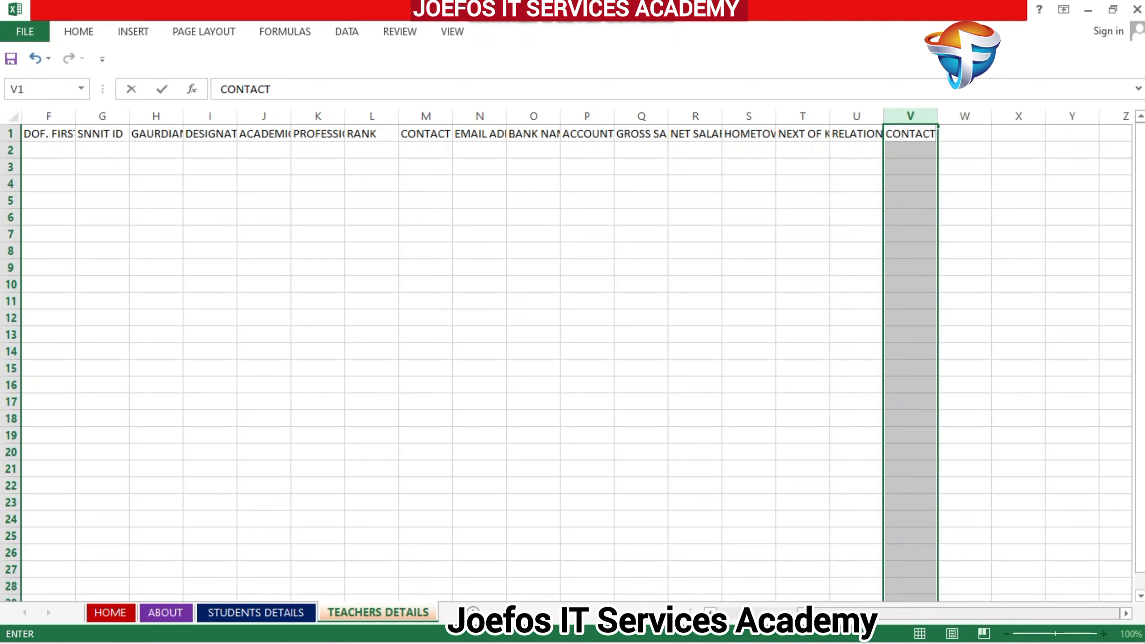
{"action": "left_click_drag", "start_coordinate": [812, 613], "coordinate": [734, 612]}
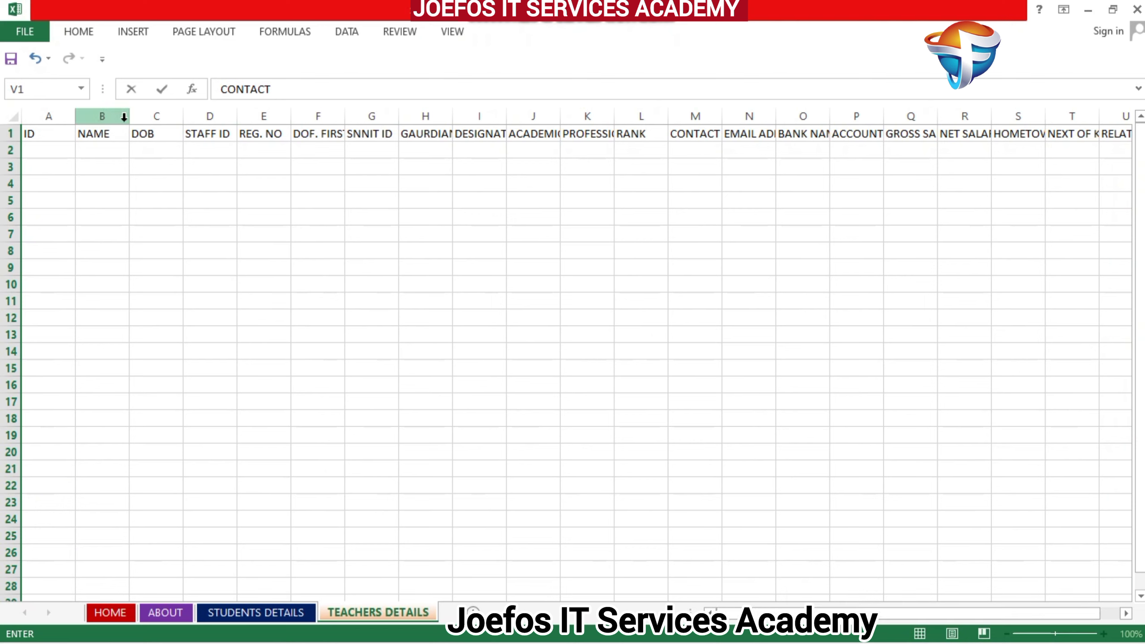
Widen columns B, H and J to fit NAME, GAURDIAN NAME and ACADEMIC QUALIFICATION
{"action": "left_click_drag", "start_coordinate": [125, 118], "coordinate": [124, 122]}
{"action": "left_click_drag", "start_coordinate": [147, 121], "coordinate": [135, 116]}
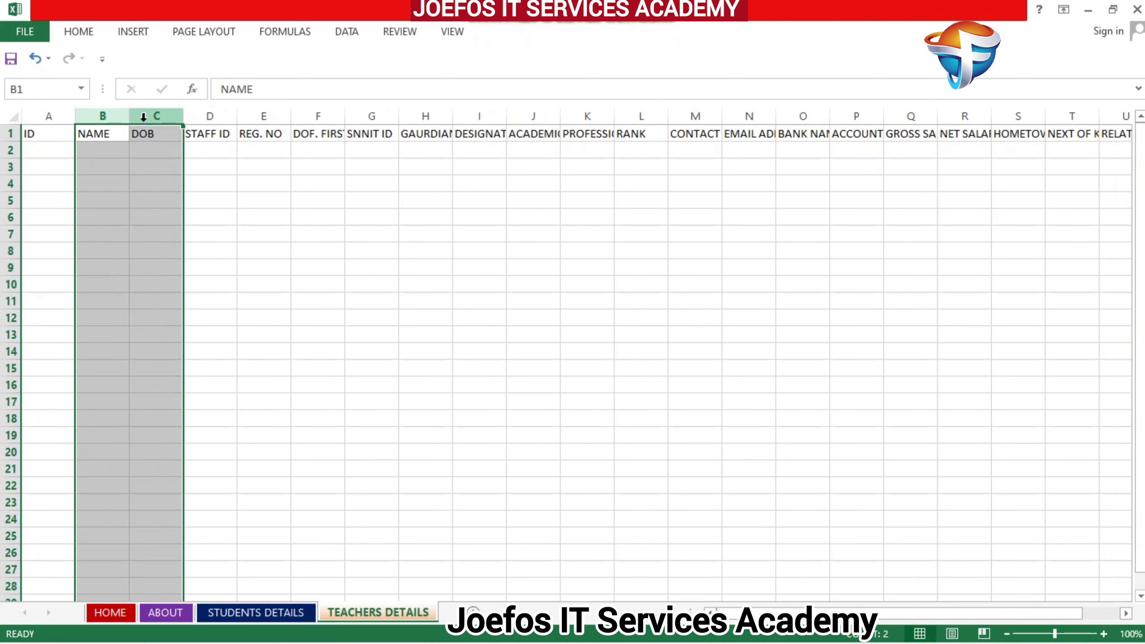
{"action": "left_click", "coordinate": [253, 235]}
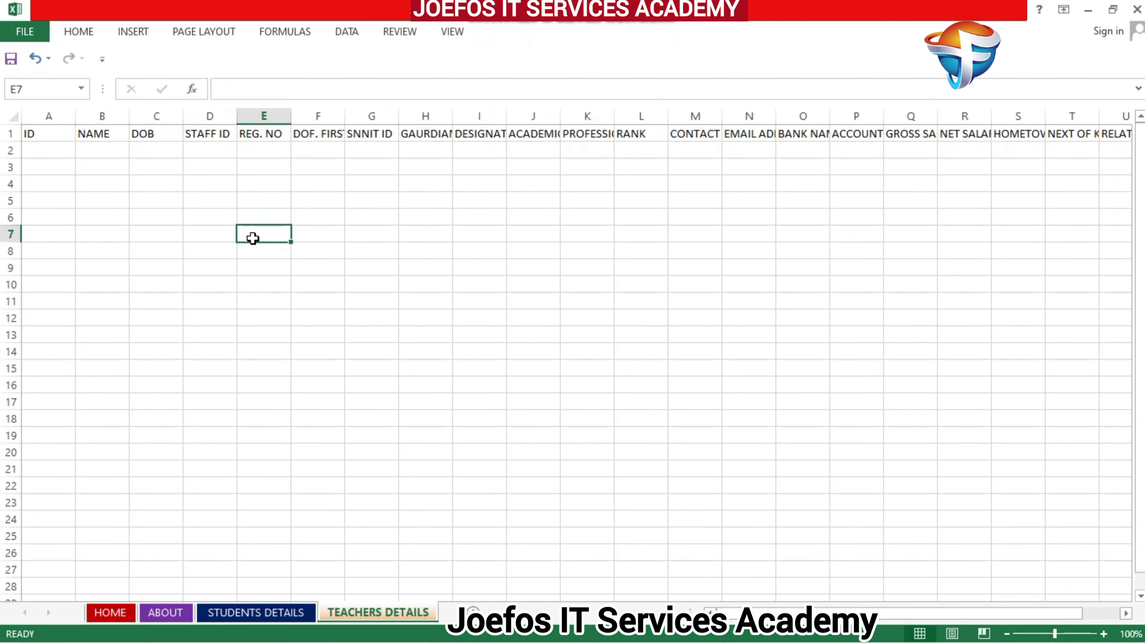
{"action": "left_click", "coordinate": [121, 113]}
{"action": "left_click_drag", "start_coordinate": [122, 114], "coordinate": [1005, 114]}
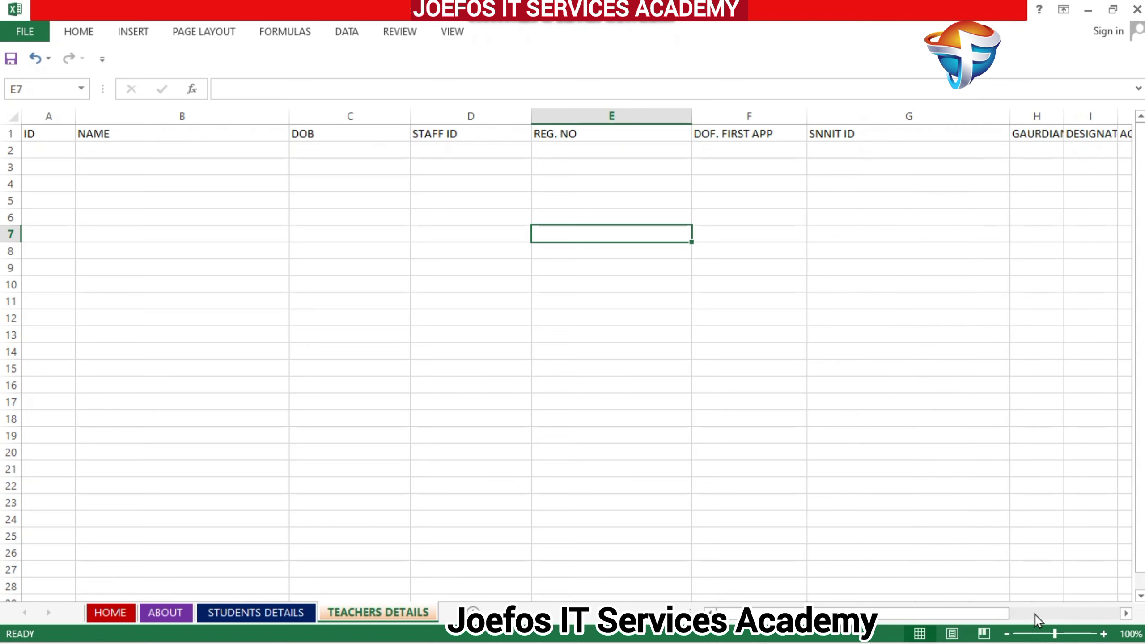
{"action": "scroll", "coordinate": [1125, 618], "scroll_direction": "right", "scroll_amount": 6}
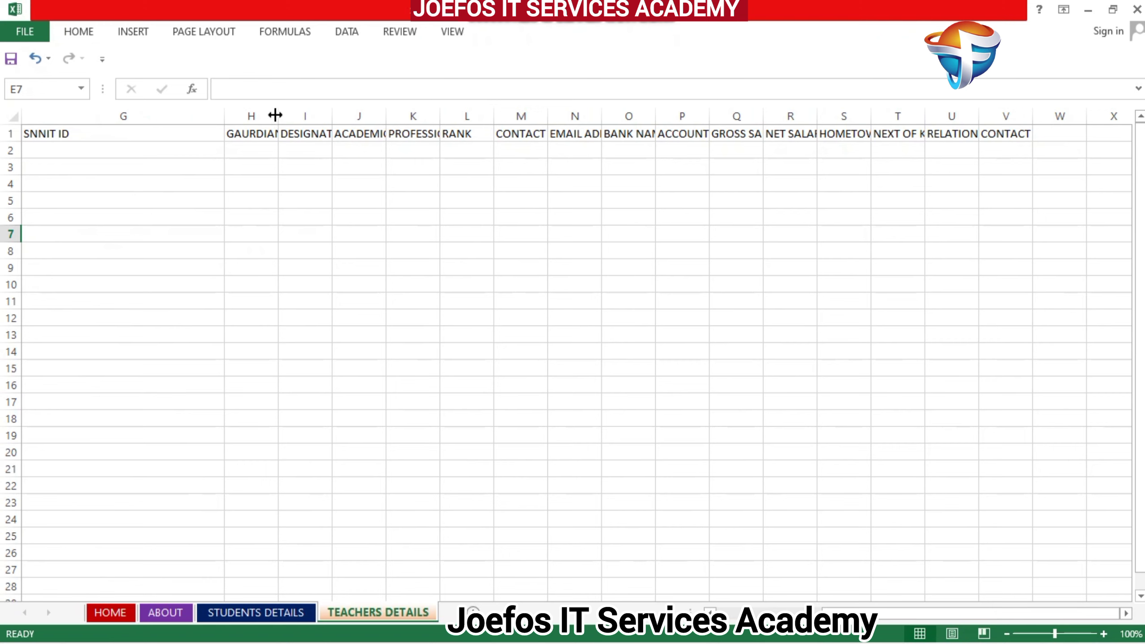
{"action": "left_click_drag", "start_coordinate": [276, 115], "coordinate": [657, 113]}
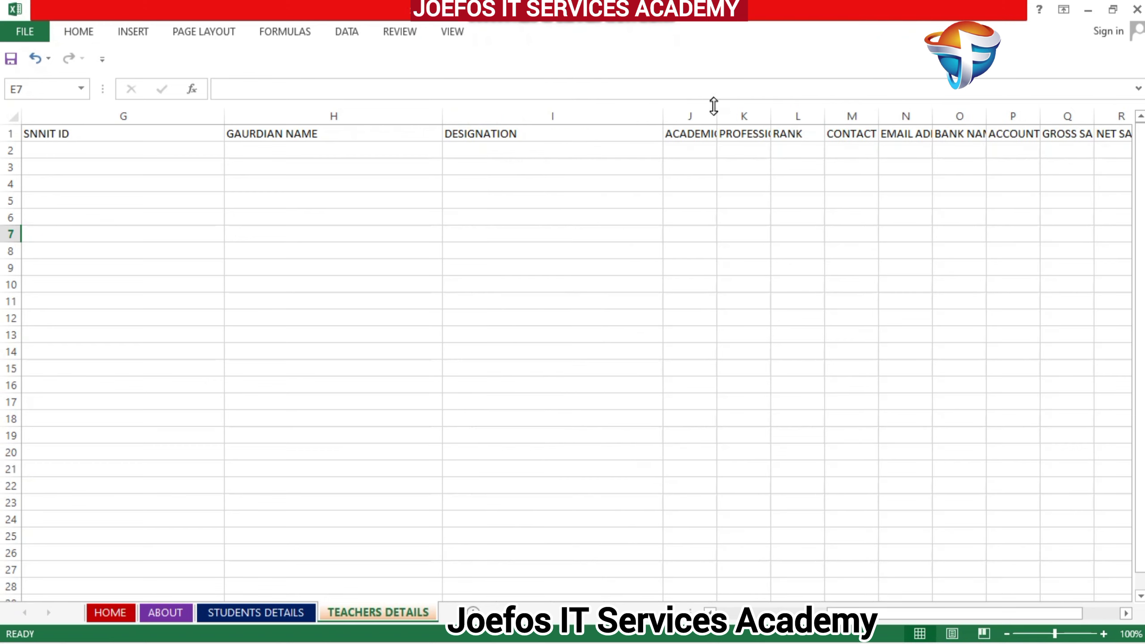
{"action": "left_click_drag", "start_coordinate": [716, 110], "coordinate": [1100, 108]}
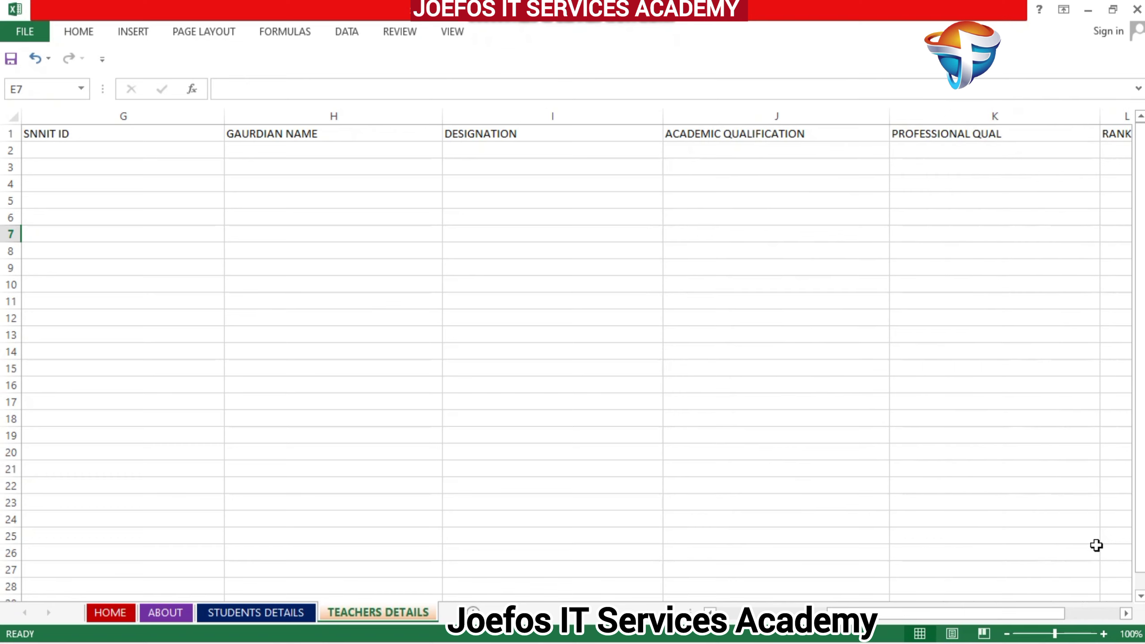
Widen the RANK column L and the BANK NAME column O
{"action": "left_click", "coordinate": [1126, 614]}
{"action": "left_click", "coordinate": [1126, 614]}
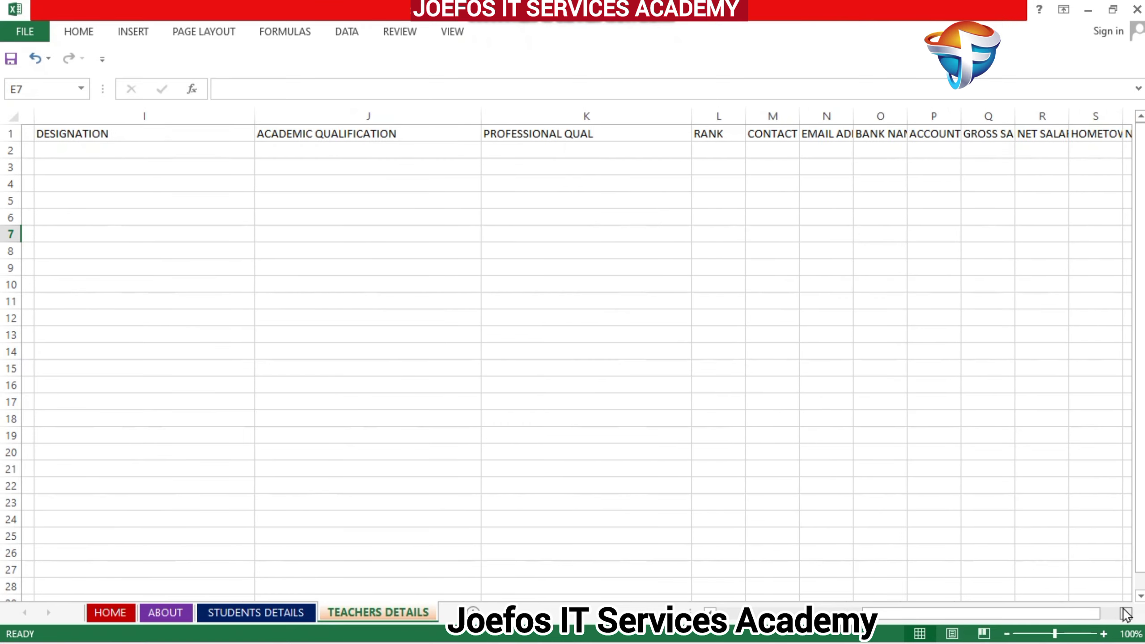
{"action": "left_click", "coordinate": [1126, 614]}
{"action": "left_click", "coordinate": [1126, 614]}
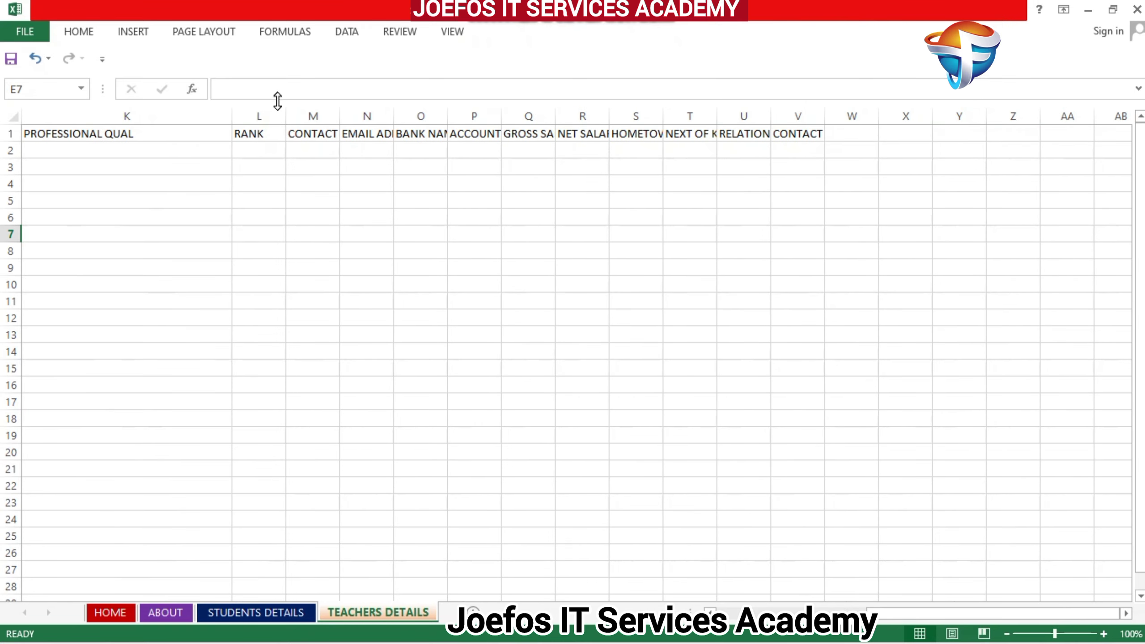
{"action": "left_click_drag", "start_coordinate": [284, 110], "coordinate": [819, 121]}
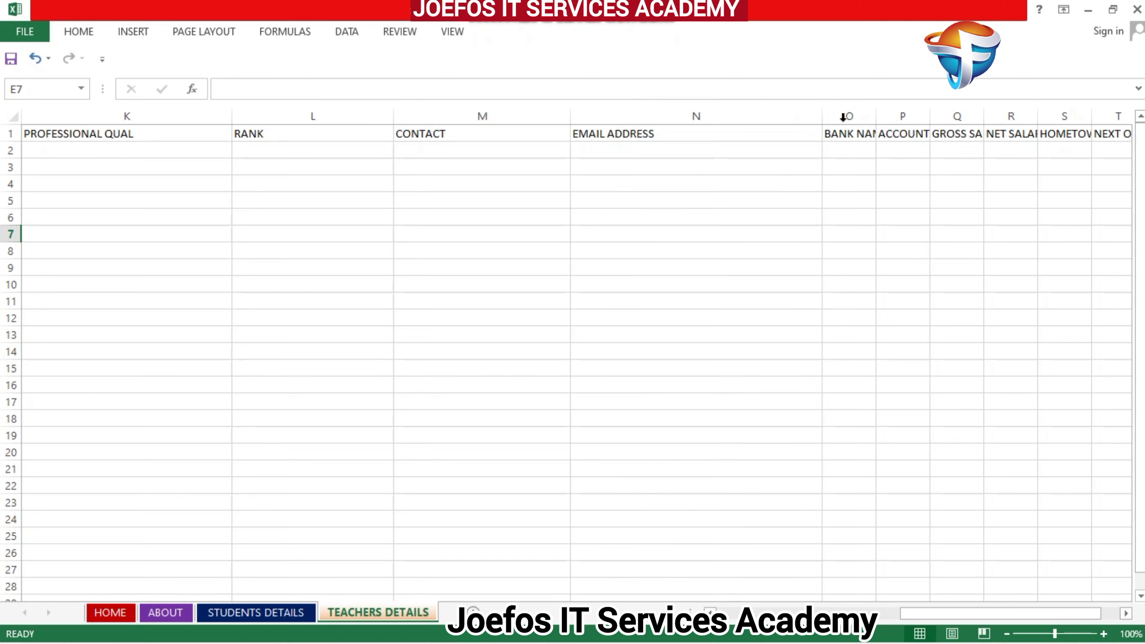
{"action": "left_click", "coordinate": [864, 121]}
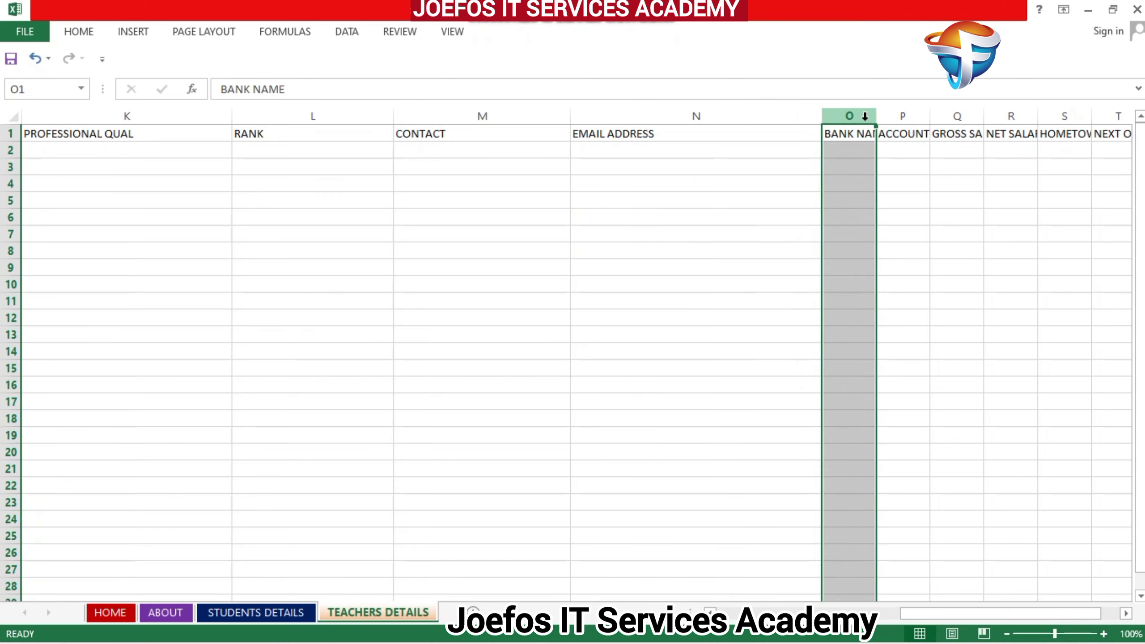
{"action": "left_click_drag", "start_coordinate": [873, 116], "coordinate": [1038, 118]}
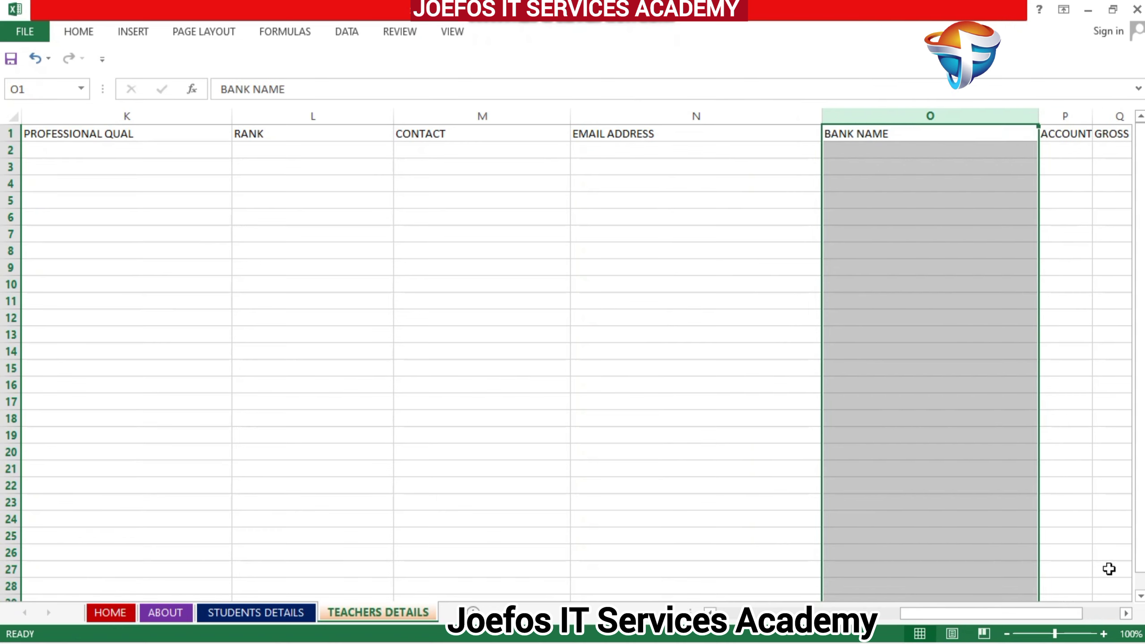
Widen columns P, Q and T to fit ACCOUNT NUMBER, GROSS SALARY and NEXT OF KIN
{"action": "left_click", "coordinate": [1125, 613]}
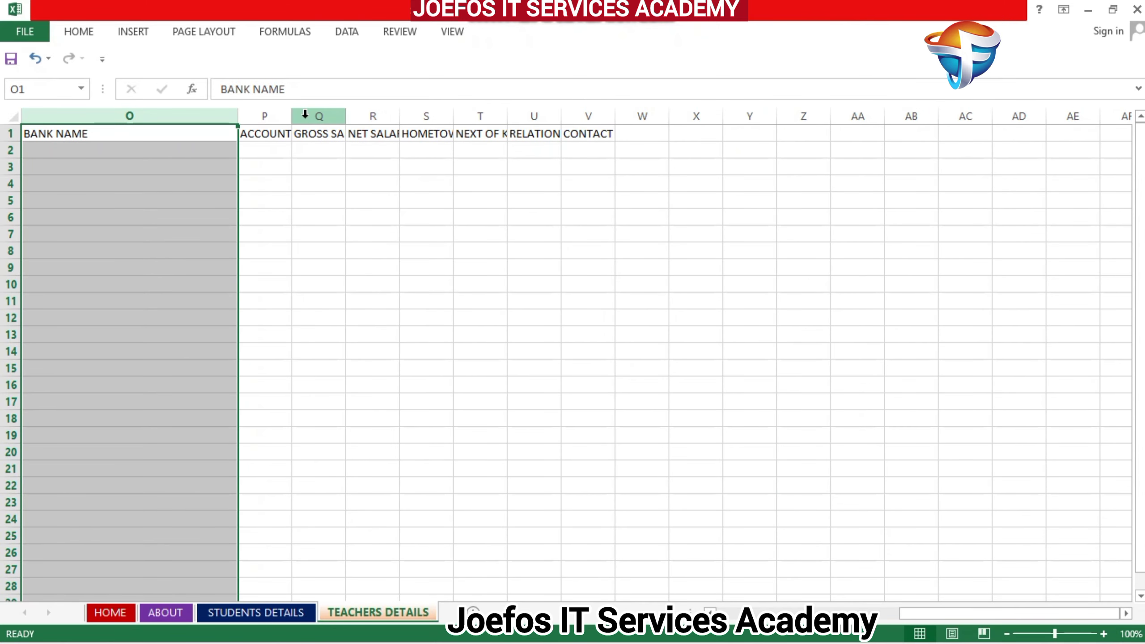
{"action": "left_click_drag", "start_coordinate": [293, 117], "coordinate": [494, 118]}
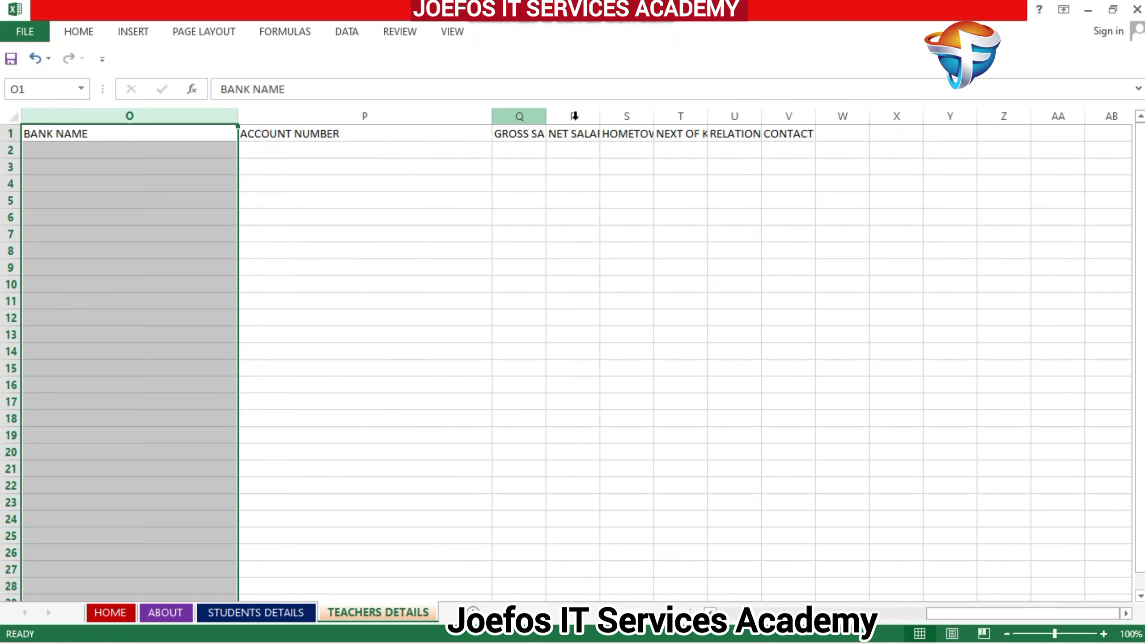
{"action": "double_click", "coordinate": [549, 118]}
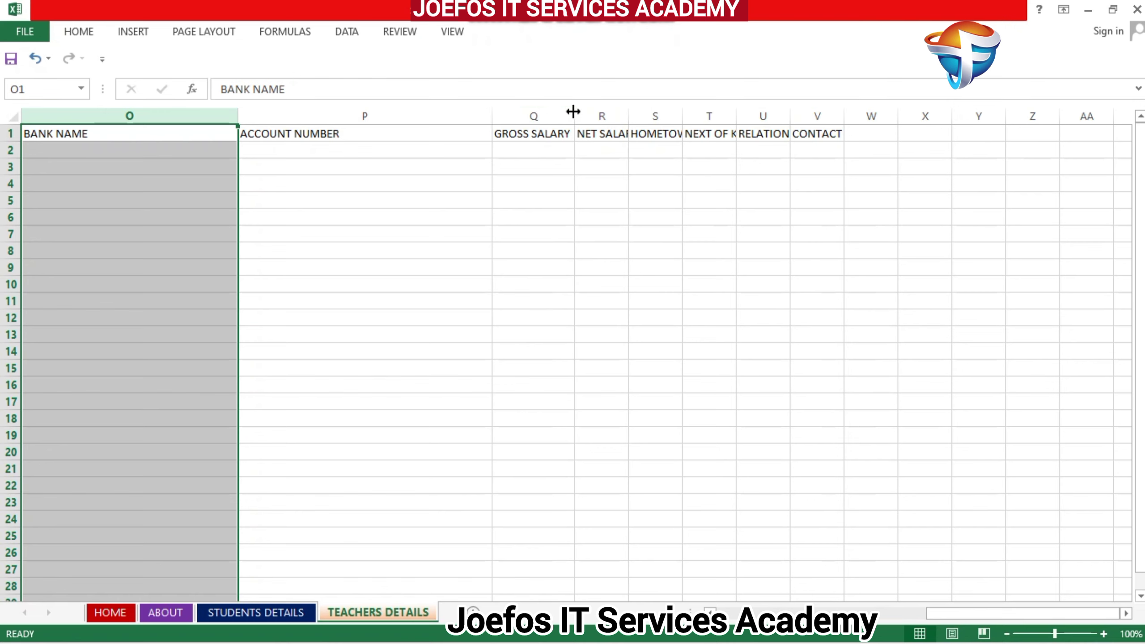
{"action": "left_click_drag", "start_coordinate": [575, 113], "coordinate": [998, 123]}
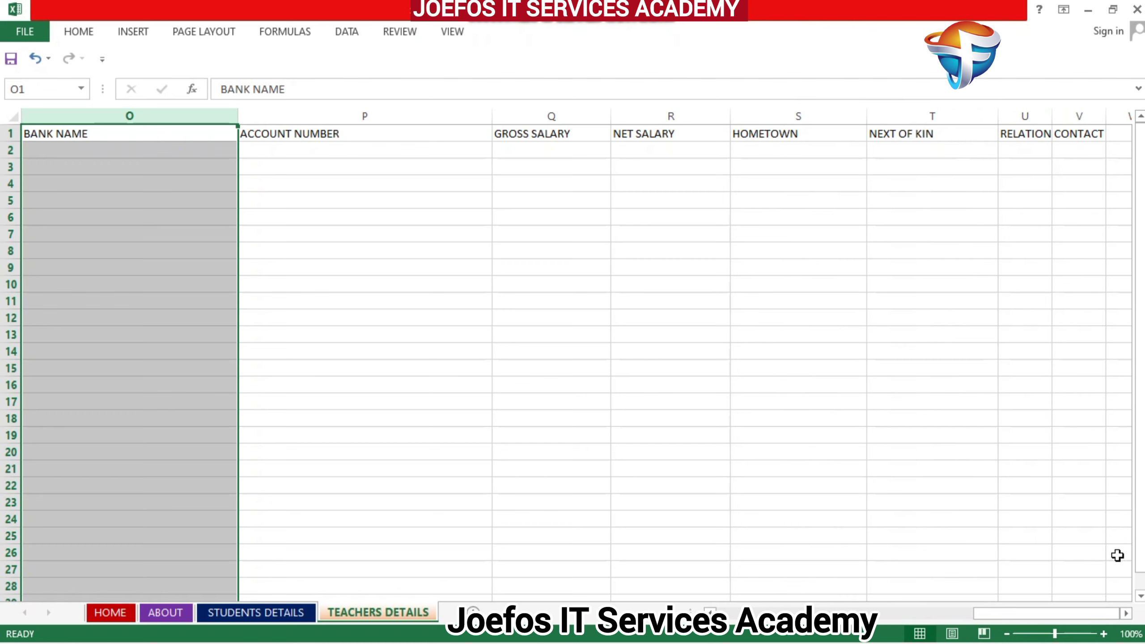
{"action": "left_click", "coordinate": [1126, 613]}
{"action": "left_click", "coordinate": [1126, 613]}
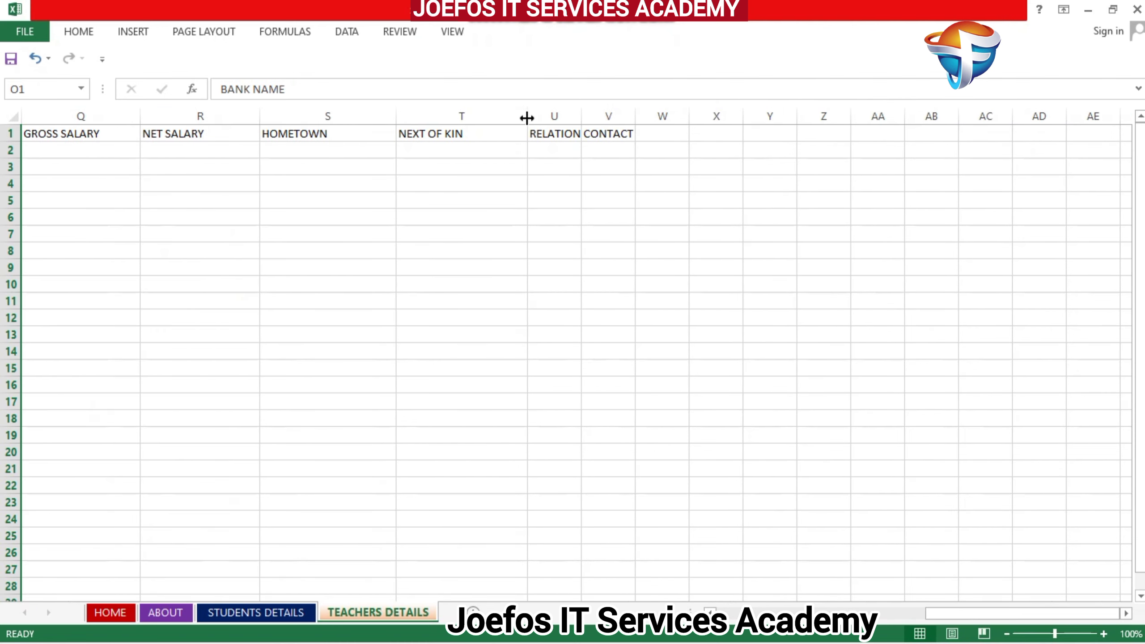
{"action": "left_click_drag", "start_coordinate": [525, 120], "coordinate": [1011, 121]}
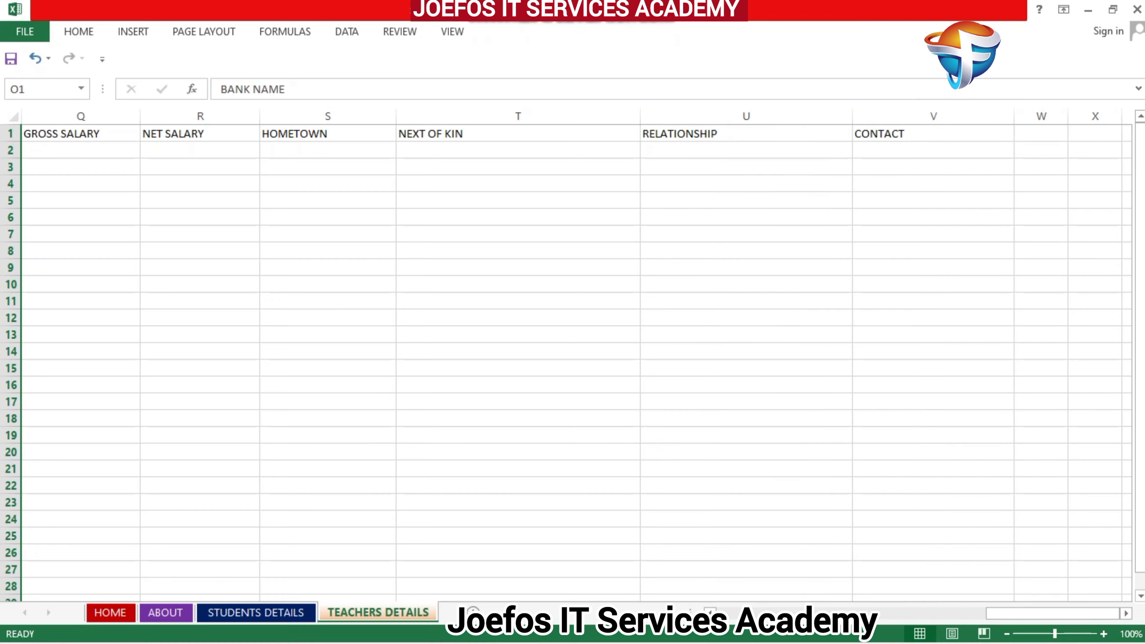
{"action": "left_click_drag", "start_coordinate": [1066, 611], "coordinate": [870, 615]}
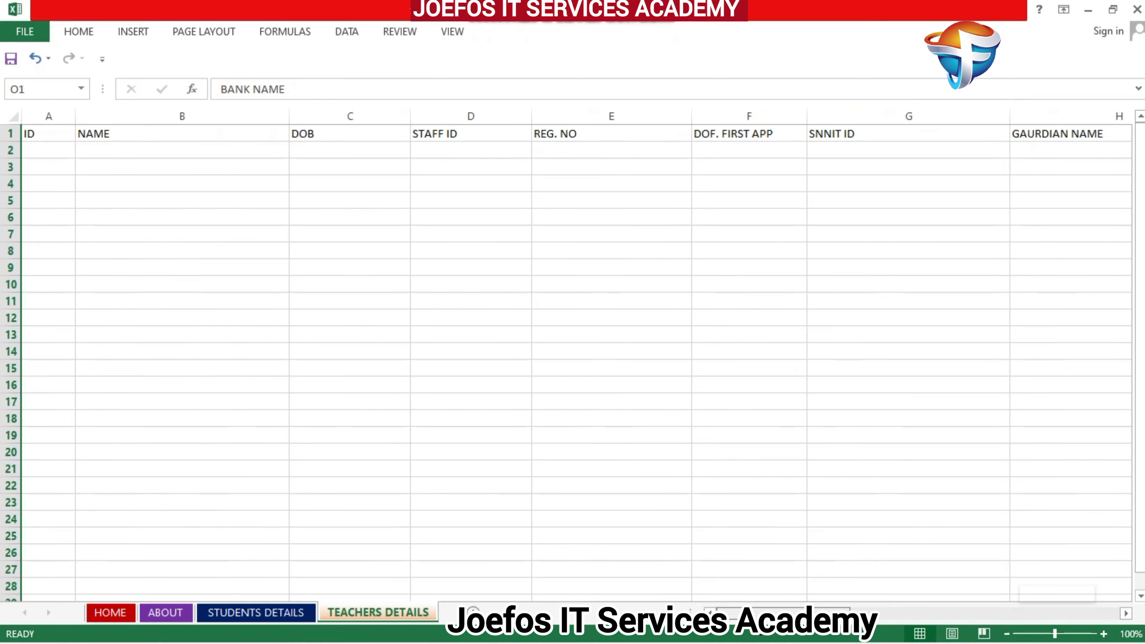
Set the header row font to Times New Roman
{"action": "left_click", "coordinate": [37, 133]}
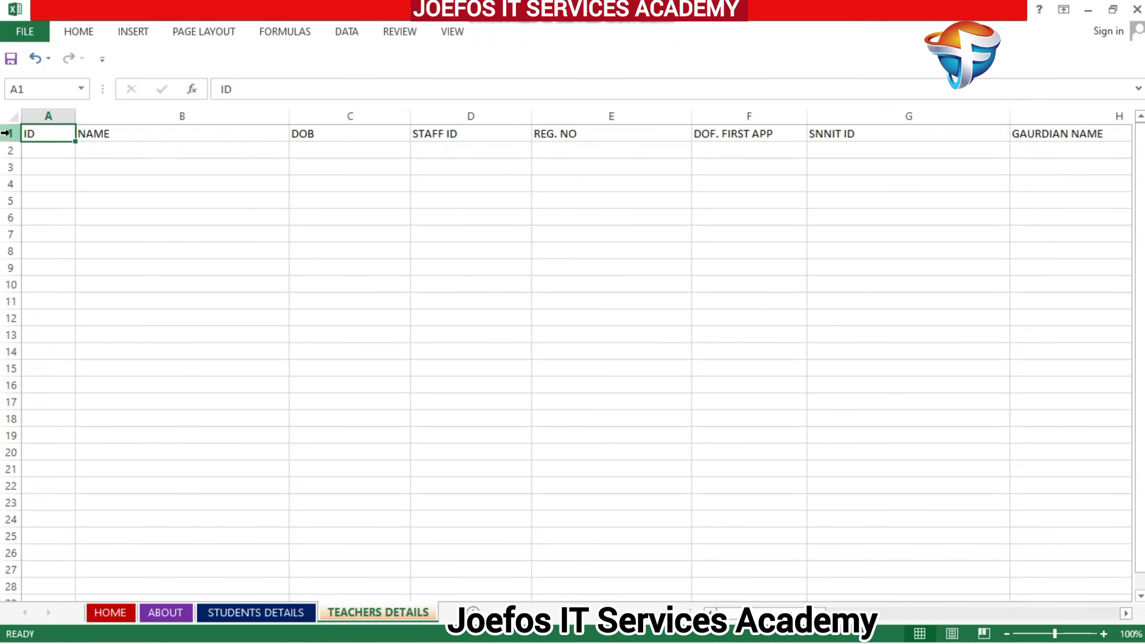
{"action": "left_click_drag", "start_coordinate": [56, 133], "coordinate": [857, 136]}
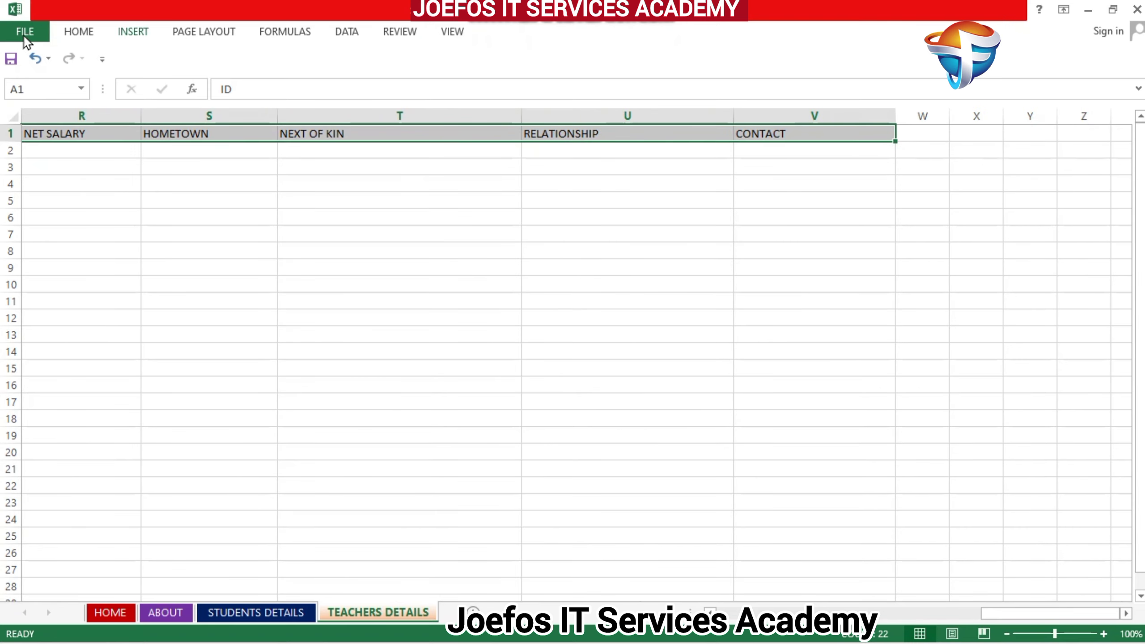
{"action": "left_click", "coordinate": [77, 32]}
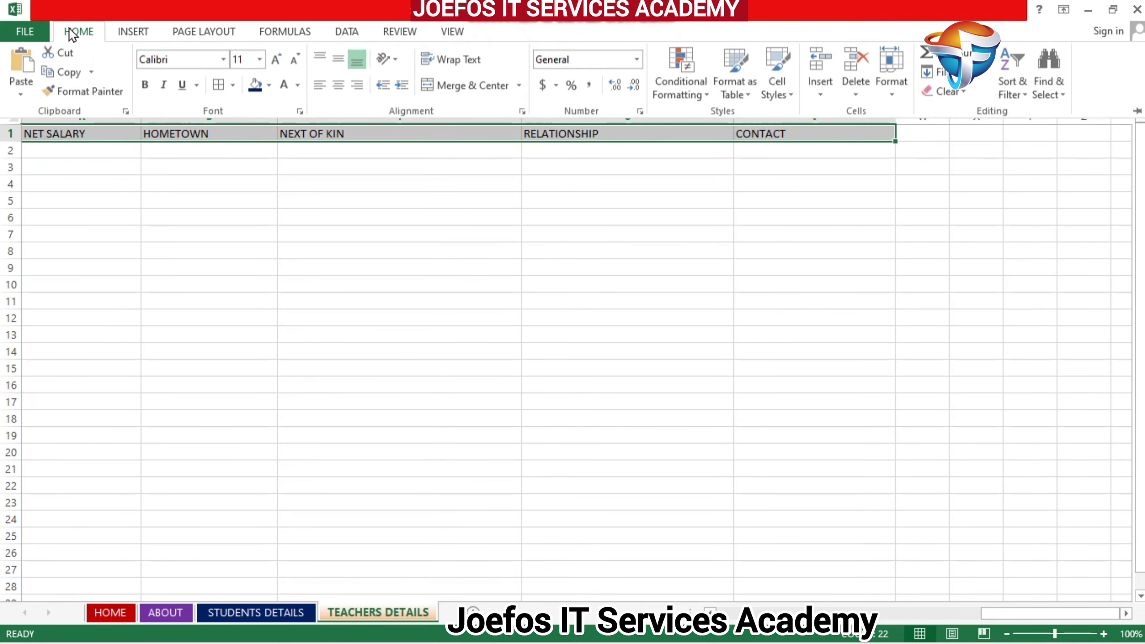
{"action": "left_click", "coordinate": [186, 57]}
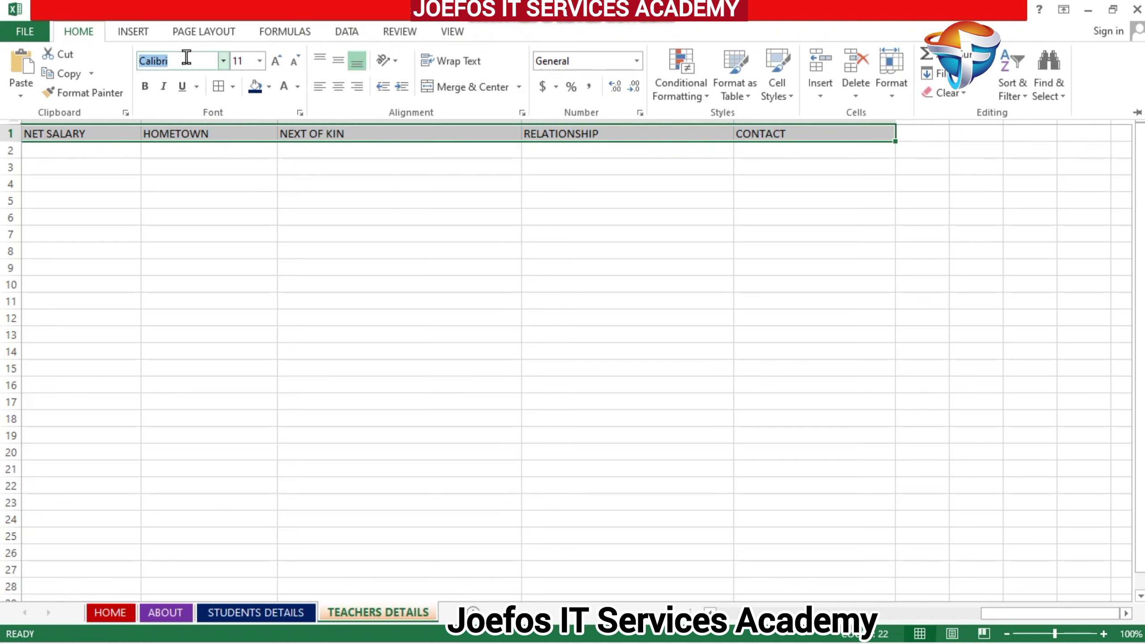
{"action": "key", "text": "BackSpace"}
{"action": "type", "text": "Times New Roma"}
{"action": "key", "text": "Return"}
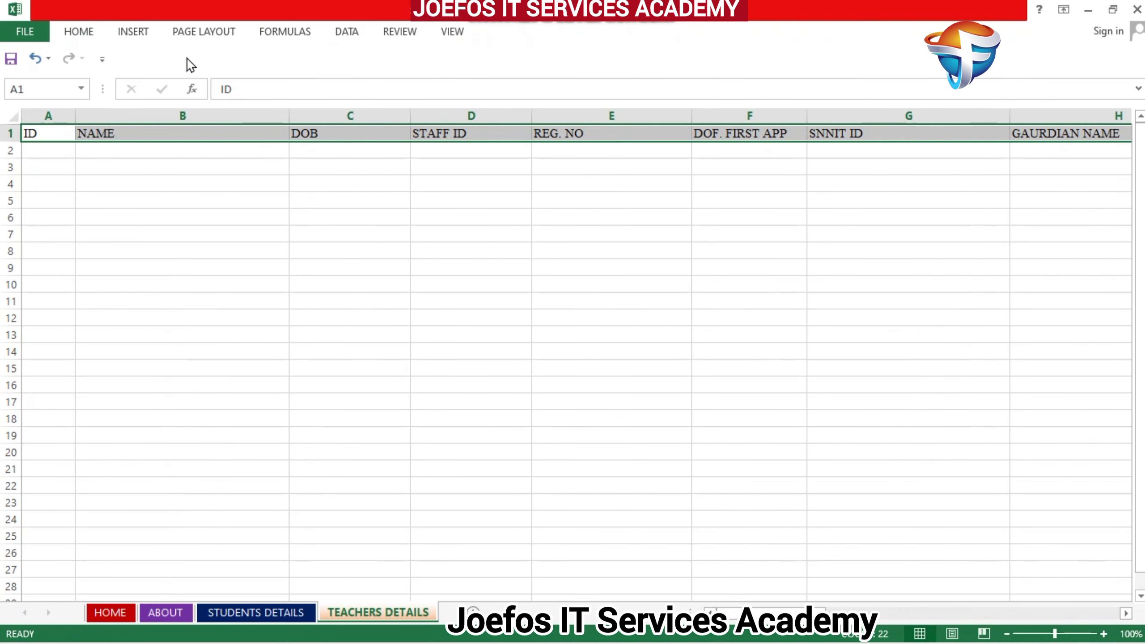
Make the header text bold at size 16
{"action": "left_click", "coordinate": [83, 30]}
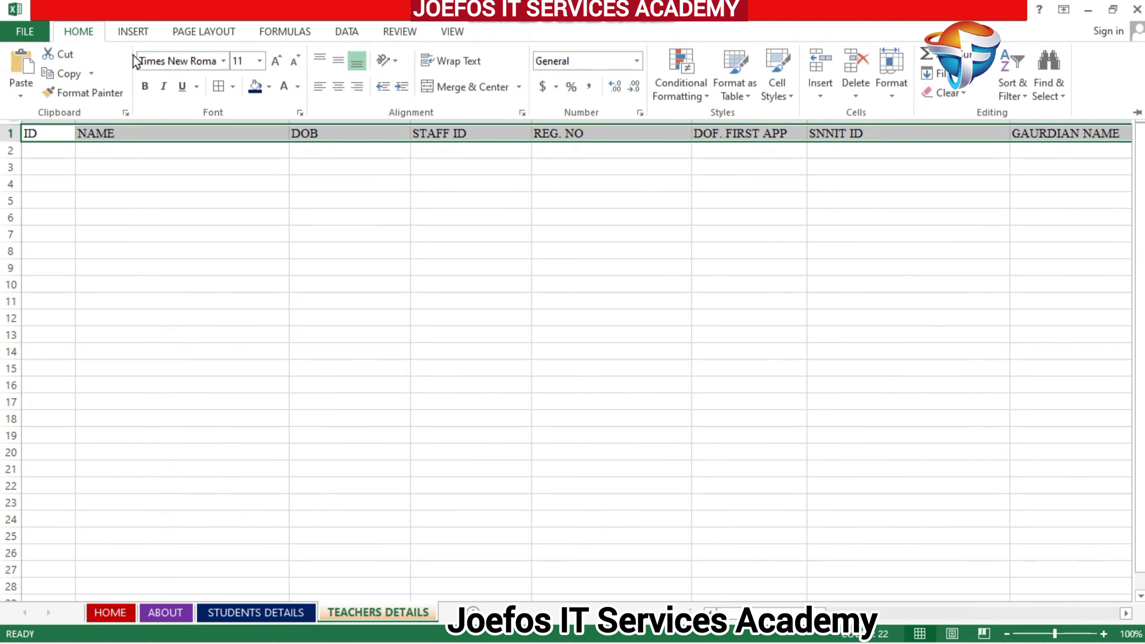
{"action": "left_click", "coordinate": [143, 88]}
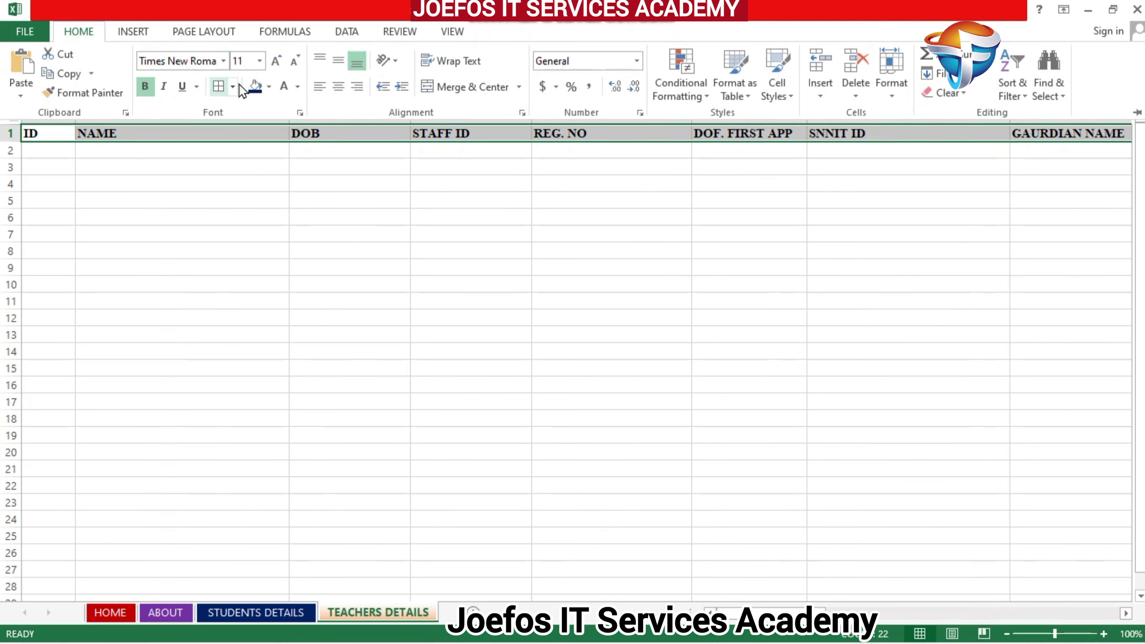
{"action": "left_click", "coordinate": [275, 62]}
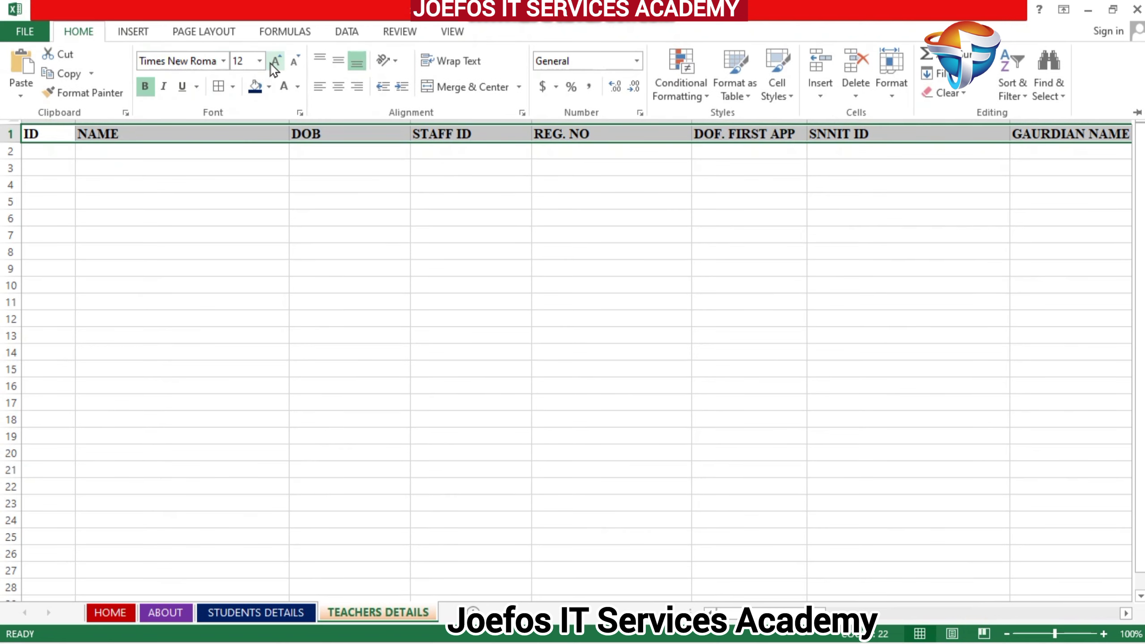
{"action": "left_click", "coordinate": [275, 62]}
{"action": "left_click", "coordinate": [275, 62]}
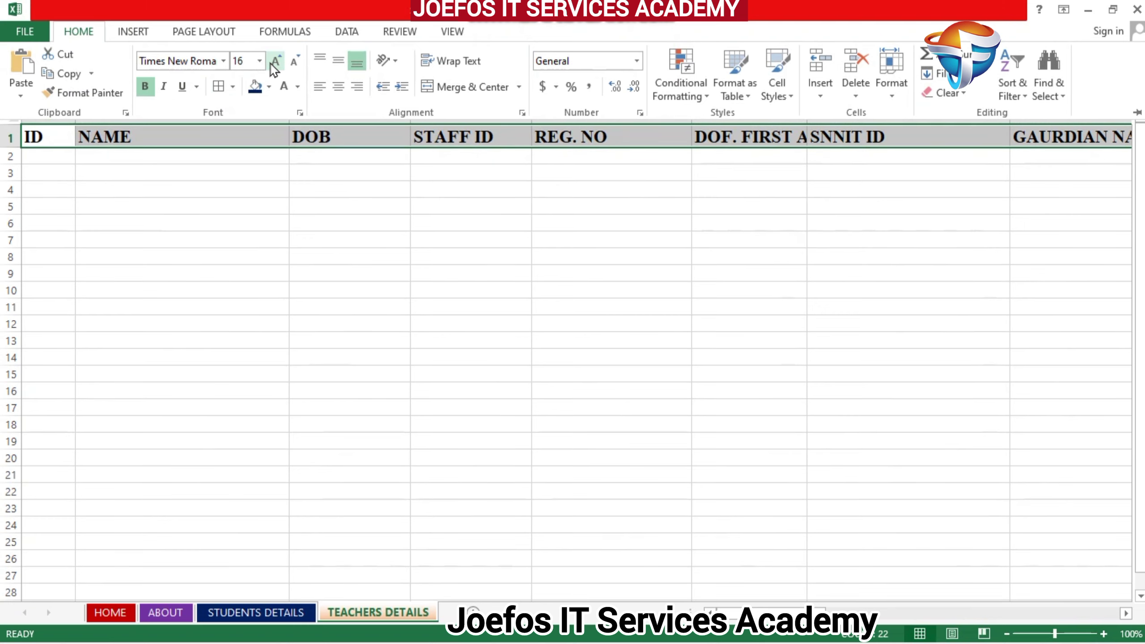
Fill the header row Orange Darker 25% and centre it vertically and horizontally
{"action": "left_click", "coordinate": [269, 88]}
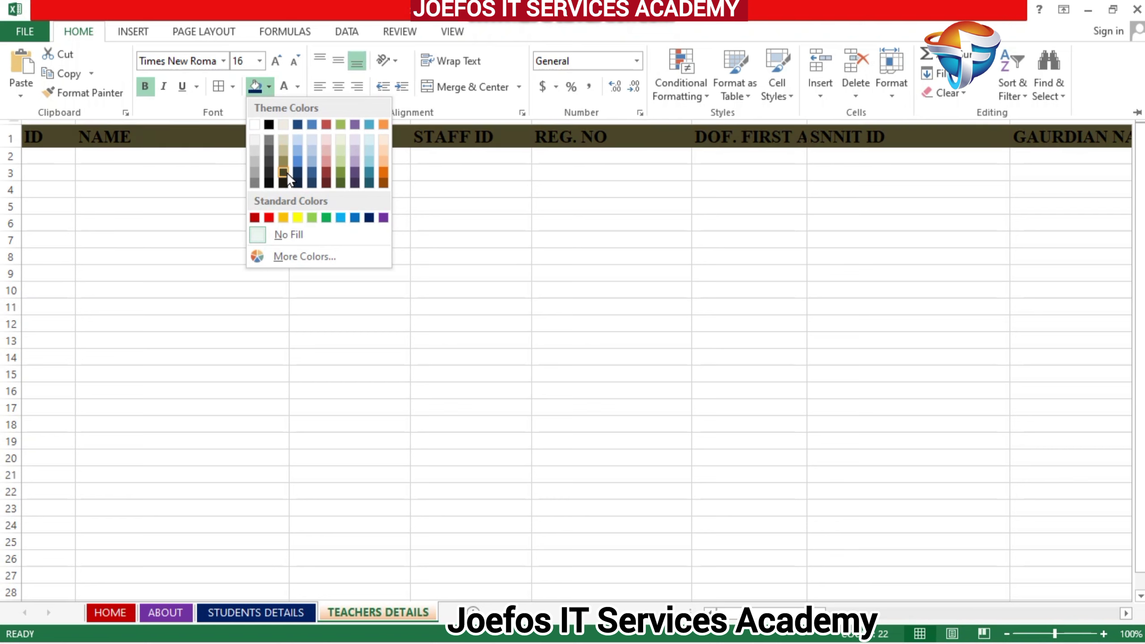
{"action": "left_click", "coordinate": [383, 173]}
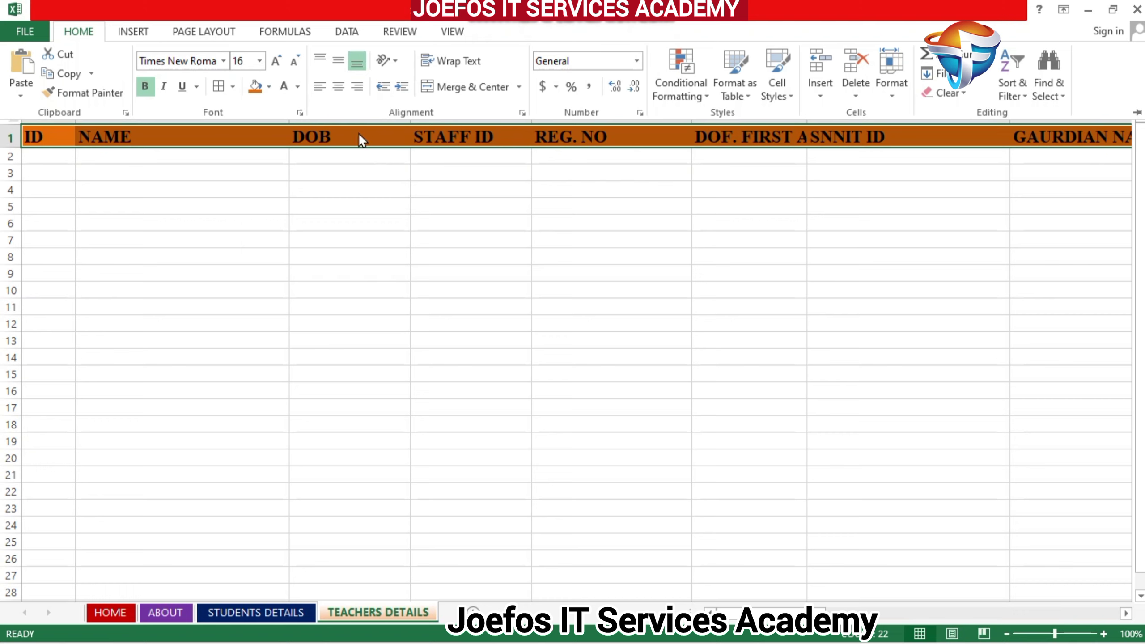
{"action": "left_click", "coordinate": [339, 65]}
{"action": "left_click", "coordinate": [339, 87]}
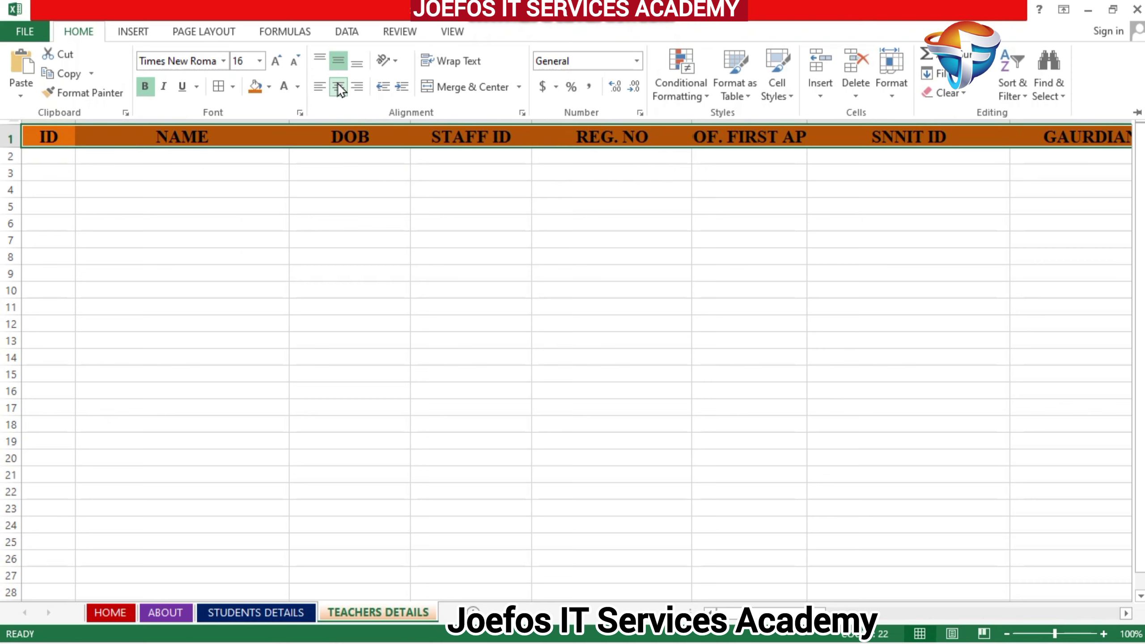
{"action": "left_click", "coordinate": [482, 238]}
Widen column F, then columns J and K so ACADEMIC QUALIFICATION and PROFESSIONAL QUAL fit
{"action": "left_click_drag", "start_coordinate": [807, 117], "coordinate": [849, 120]}
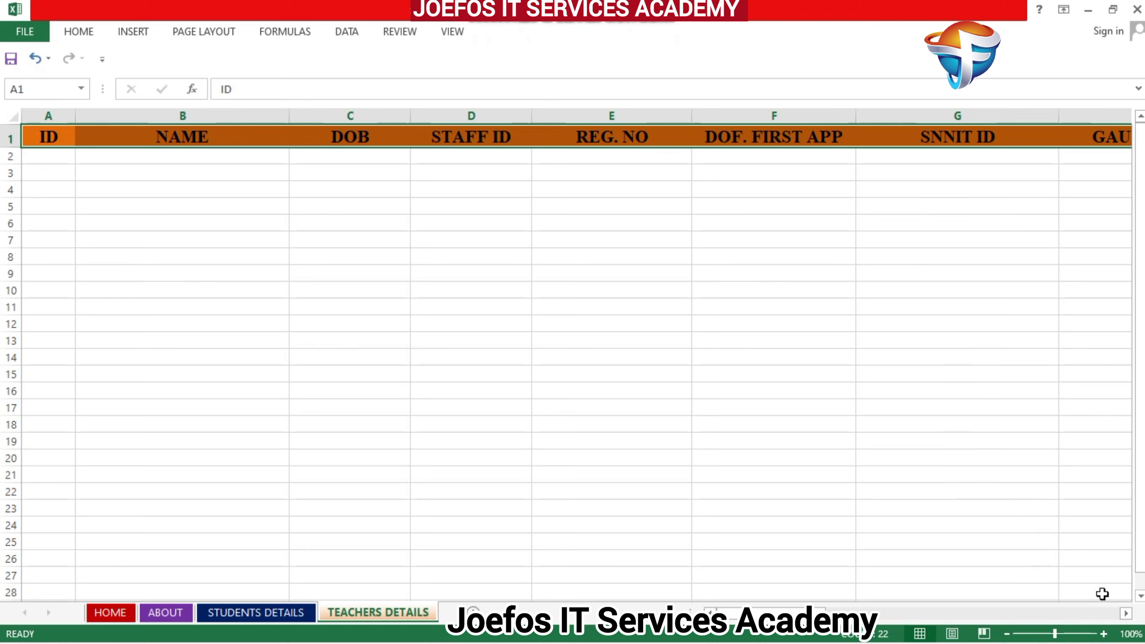
{"action": "left_click", "coordinate": [1125, 615]}
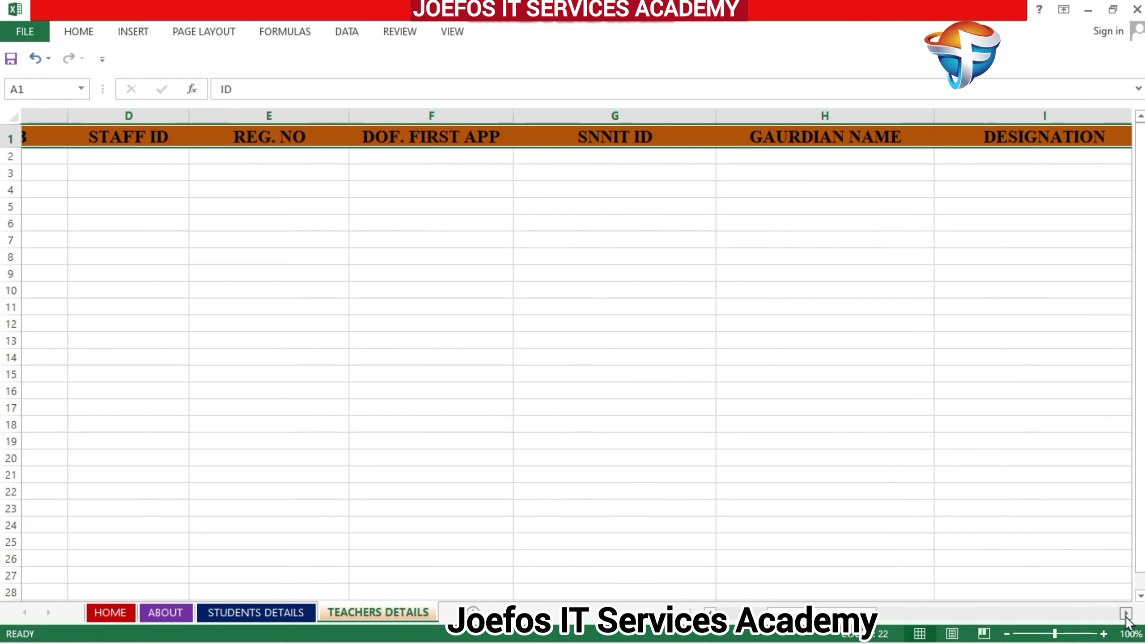
{"action": "left_click", "coordinate": [1125, 614]}
{"action": "left_click", "coordinate": [1126, 614]}
{"action": "left_click", "coordinate": [1126, 614]}
{"action": "left_click", "coordinate": [1125, 614]}
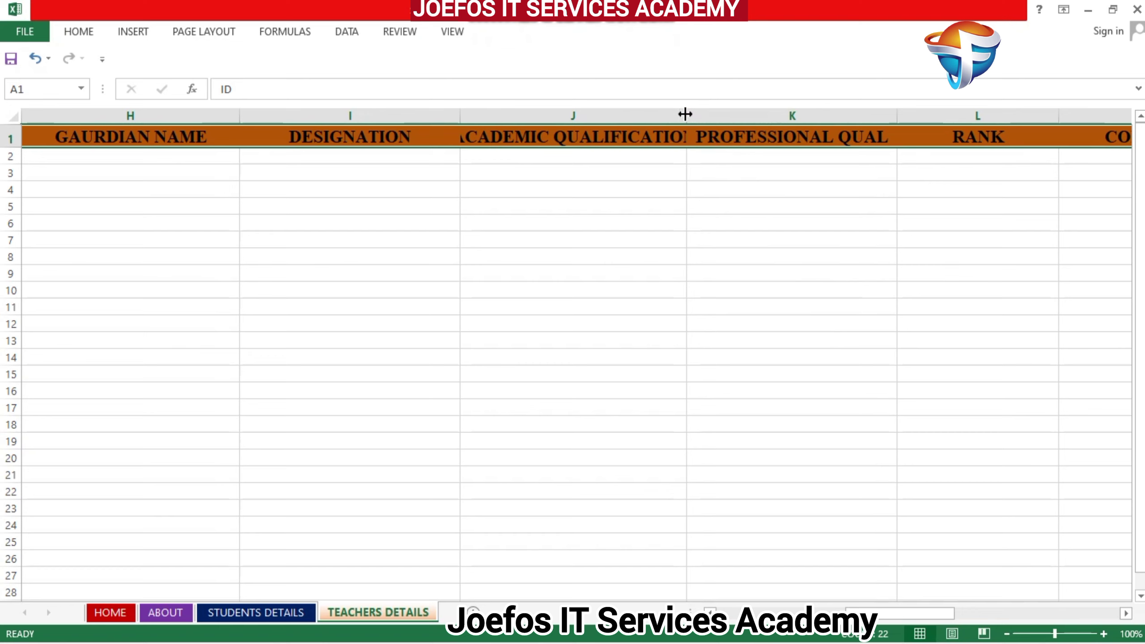
{"action": "left_click_drag", "start_coordinate": [685, 114], "coordinate": [734, 114]}
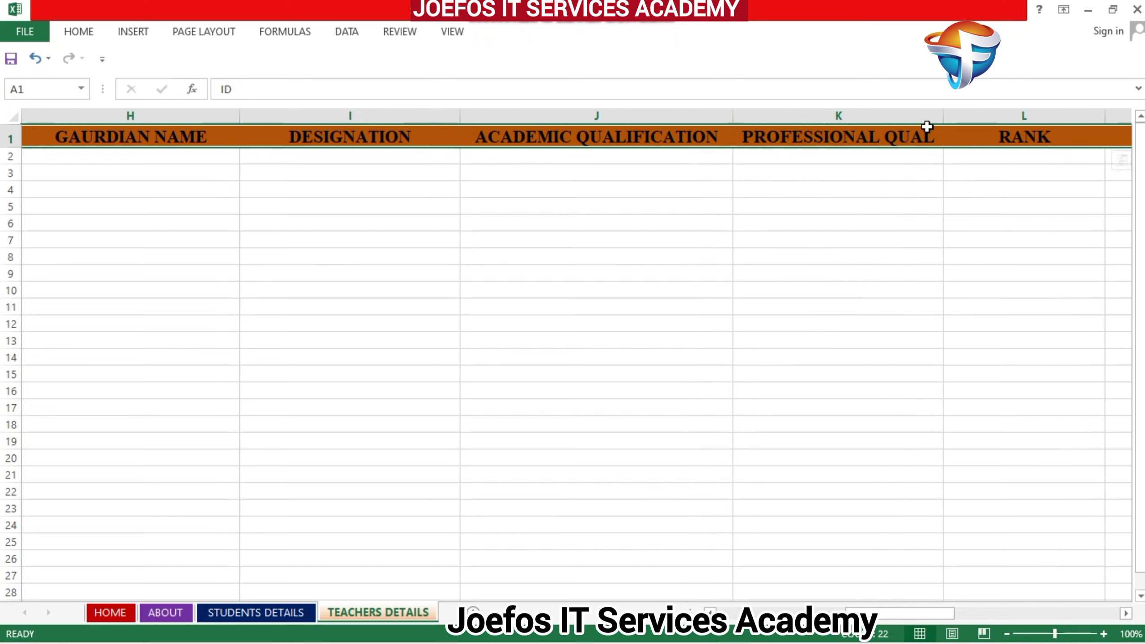
{"action": "left_click_drag", "start_coordinate": [943, 115], "coordinate": [957, 115]}
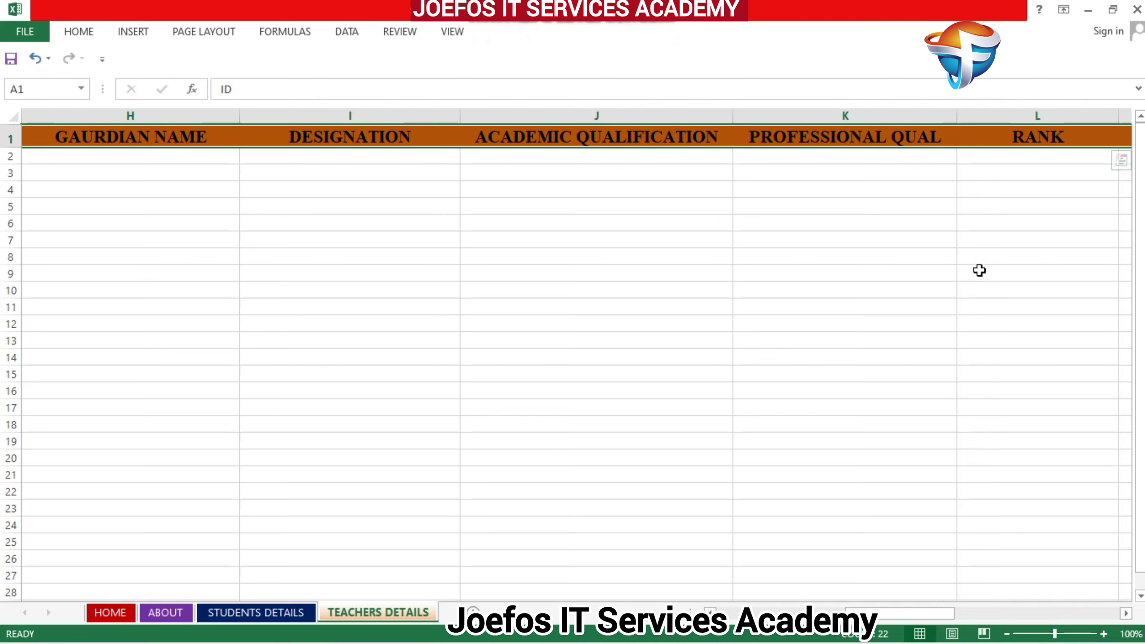
Widen column R to 23.14 so NET SALARY displays in full
{"action": "left_click", "coordinate": [1124, 613]}
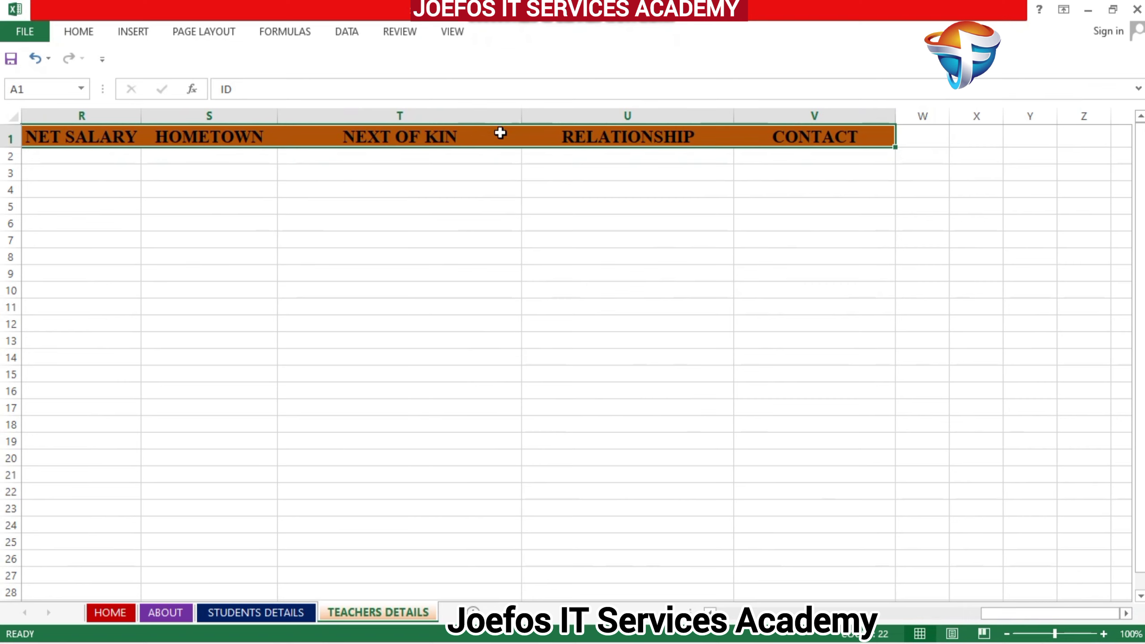
{"action": "left_click", "coordinate": [135, 109]}
{"action": "left_click_drag", "start_coordinate": [135, 109], "coordinate": [156, 109]}
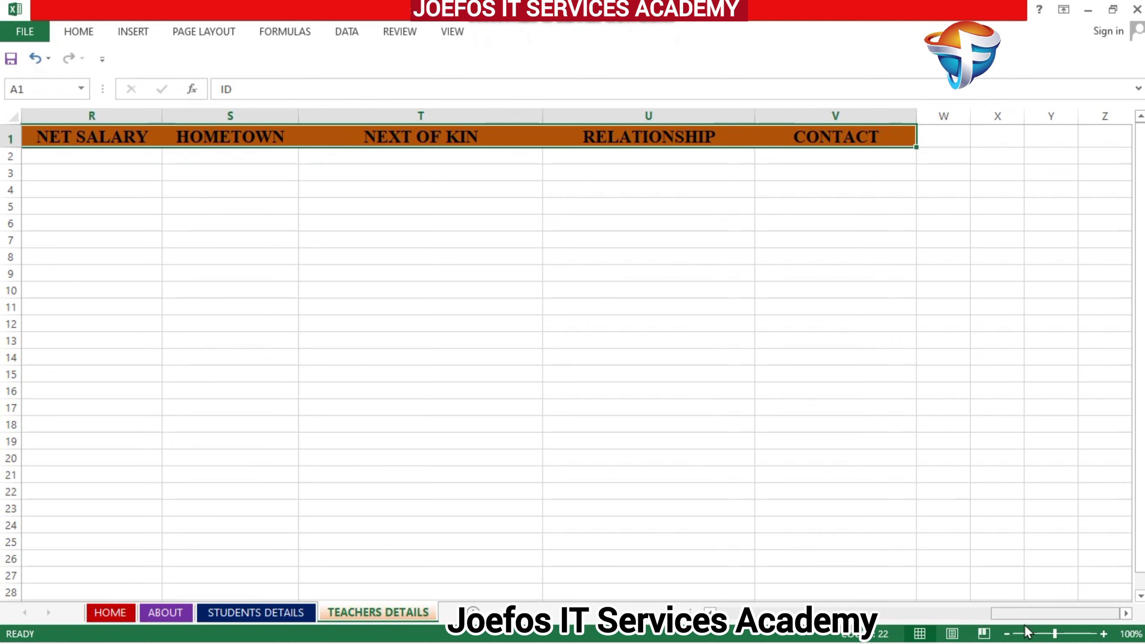
{"action": "left_click_drag", "start_coordinate": [1018, 613], "coordinate": [317, 554]}
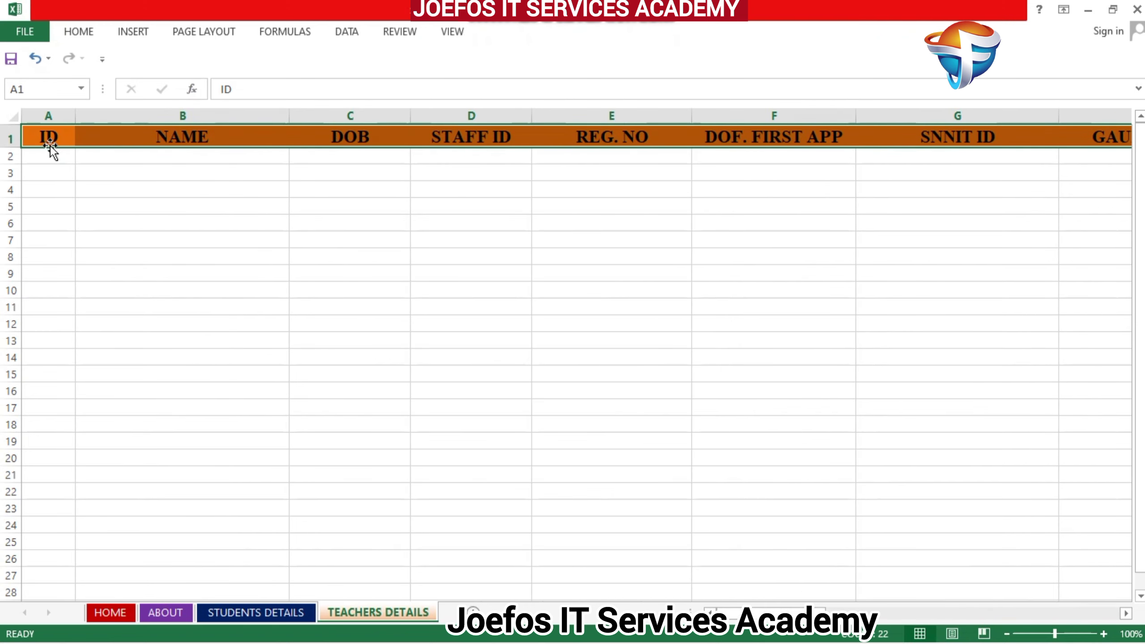
Select the body cells from A2 across to column V and down to row 200
{"action": "left_click", "coordinate": [61, 157]}
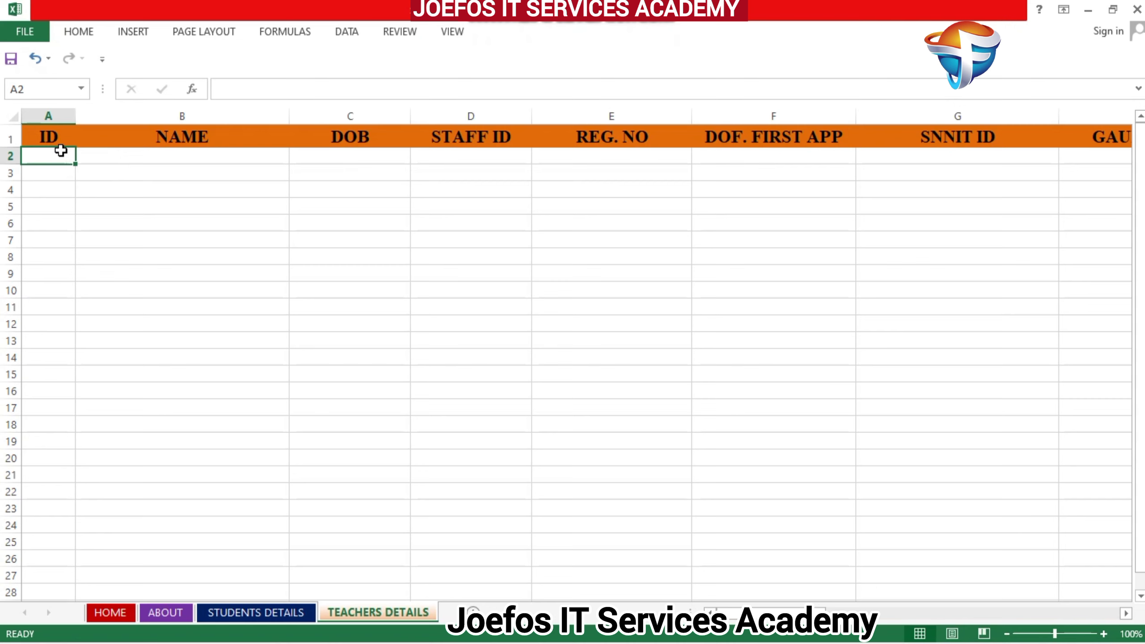
{"action": "left_click_drag", "start_coordinate": [70, 157], "coordinate": [877, 64]}
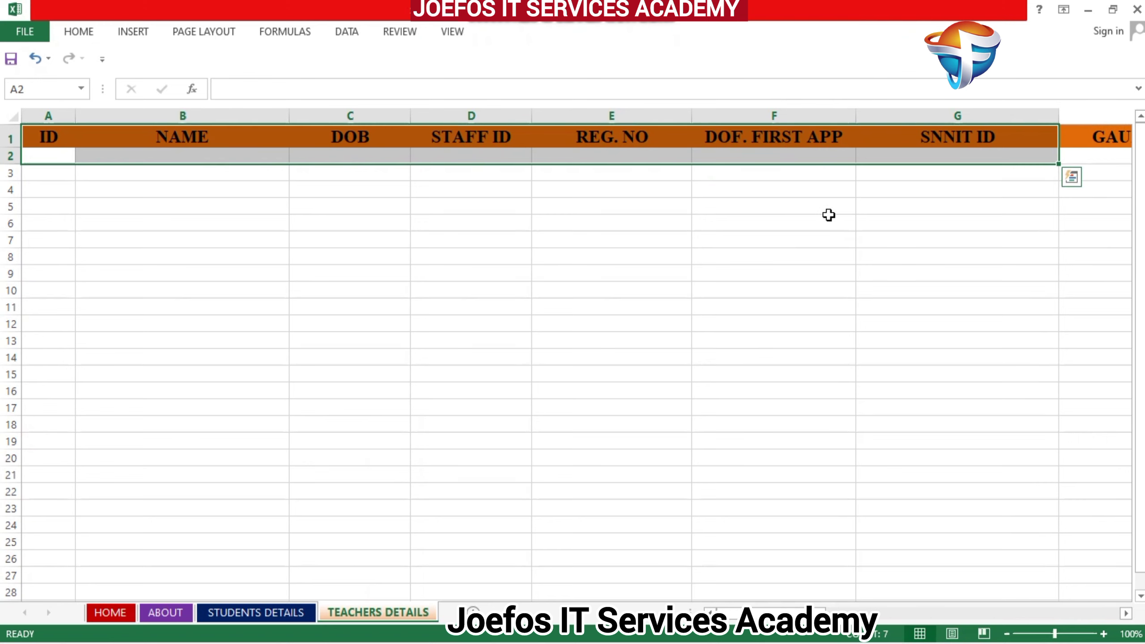
{"action": "left_click_drag", "start_coordinate": [823, 276], "coordinate": [81, 197]}
{"action": "left_click", "coordinate": [41, 152]}
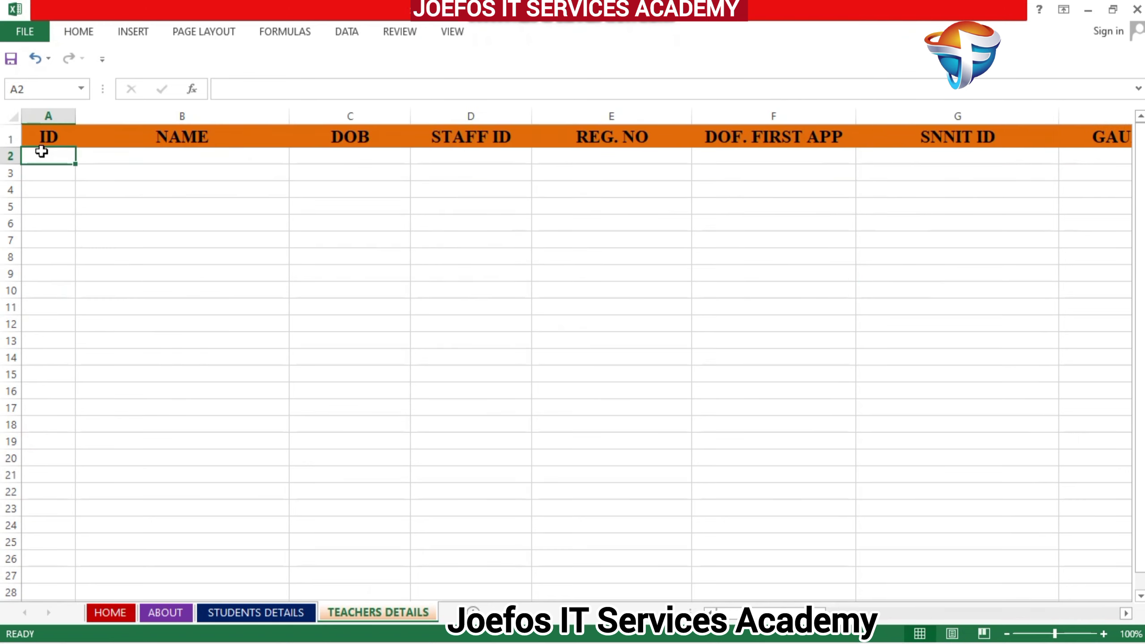
{"action": "left_click_drag", "start_coordinate": [69, 157], "coordinate": [1010, 151]}
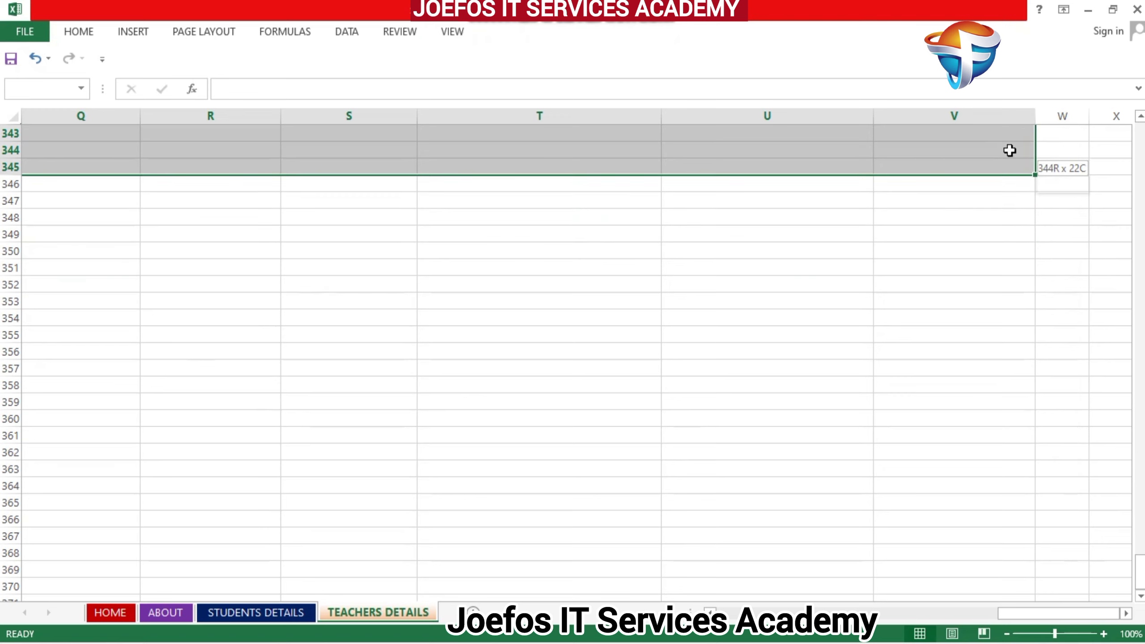
{"action": "left_click_drag", "start_coordinate": [1010, 111], "coordinate": [1040, 169]}
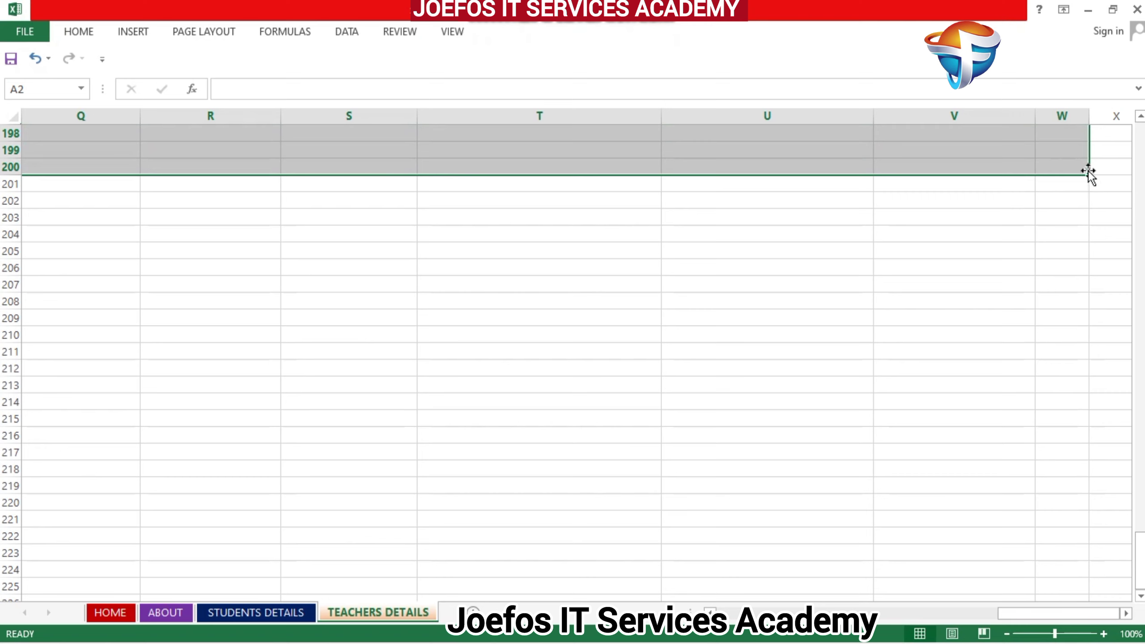
{"action": "left_click_drag", "start_coordinate": [1088, 171], "coordinate": [1050, 169]}
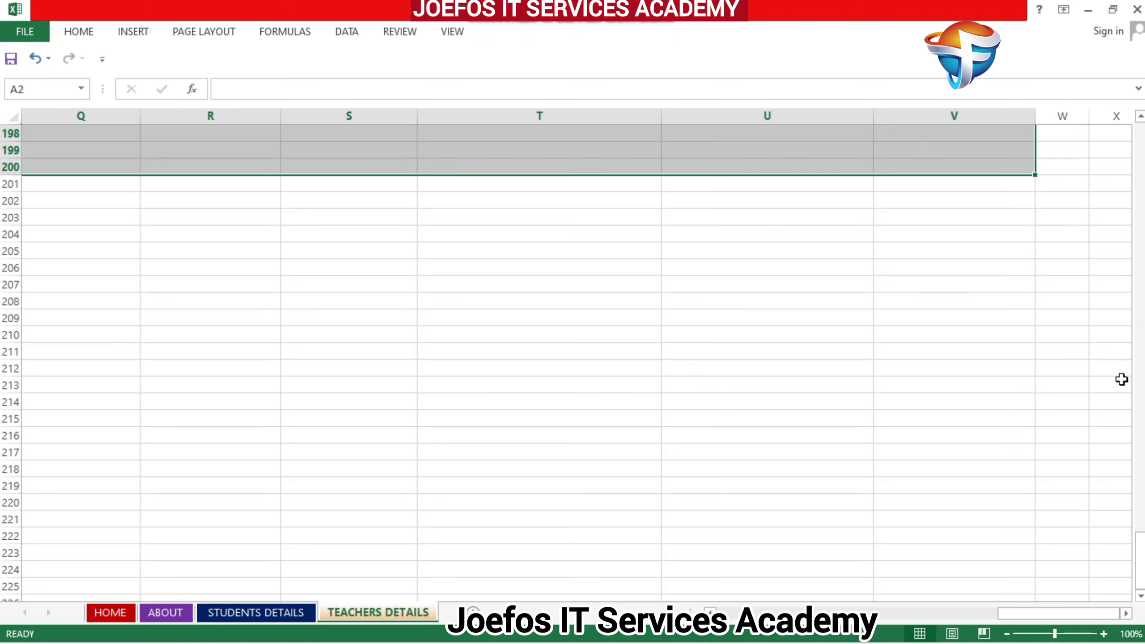
{"action": "left_click_drag", "start_coordinate": [1143, 537], "coordinate": [1132, 120]}
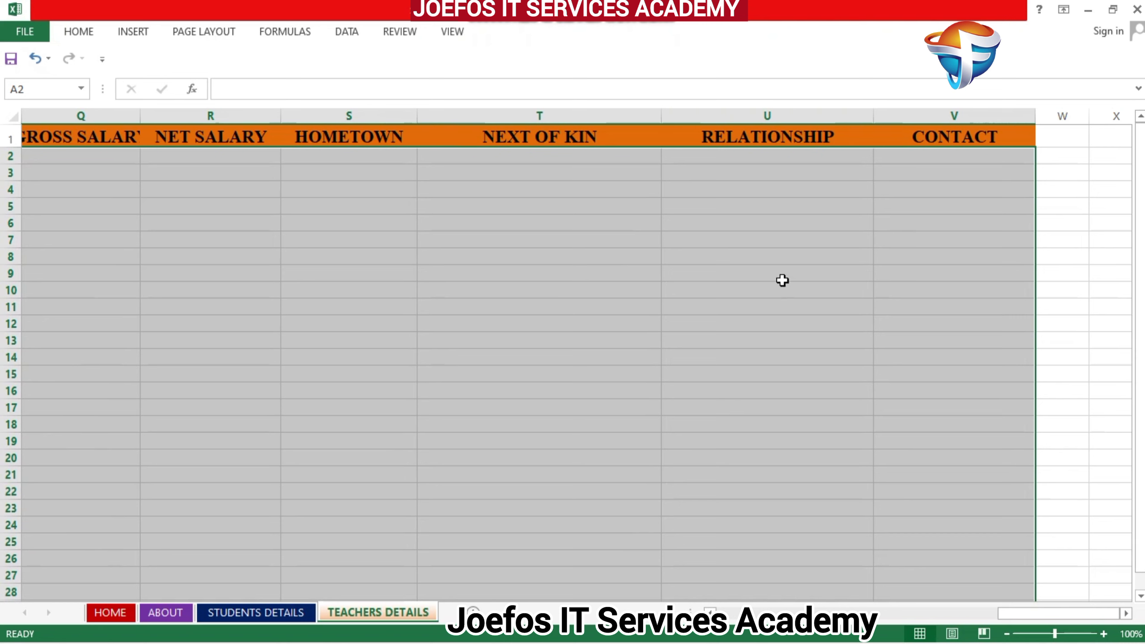
Switch the selected body cells to Times New Roman and centre them horizontally
{"action": "left_click", "coordinate": [78, 31]}
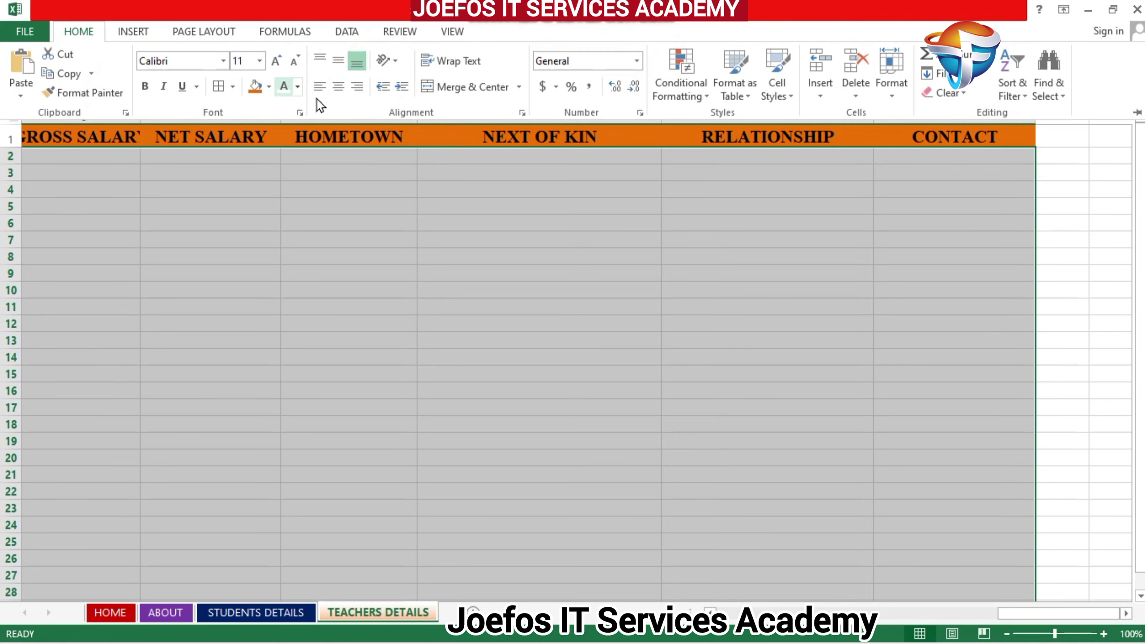
{"action": "left_click", "coordinate": [200, 59]}
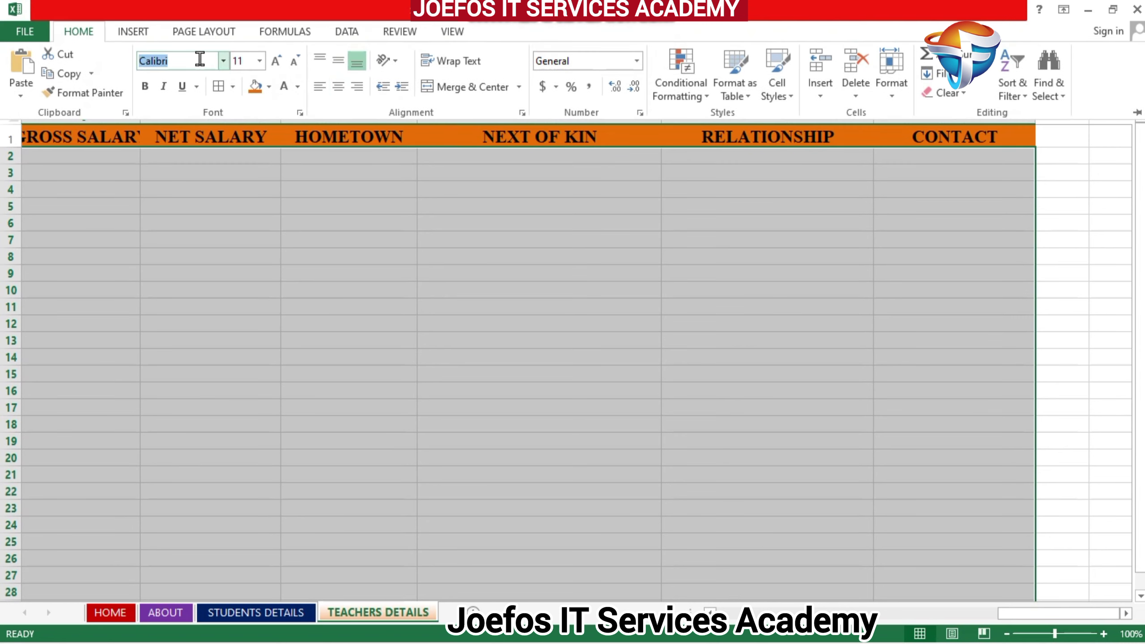
{"action": "key", "text": "BackSpace"}
{"action": "type", "text": "Ti"}
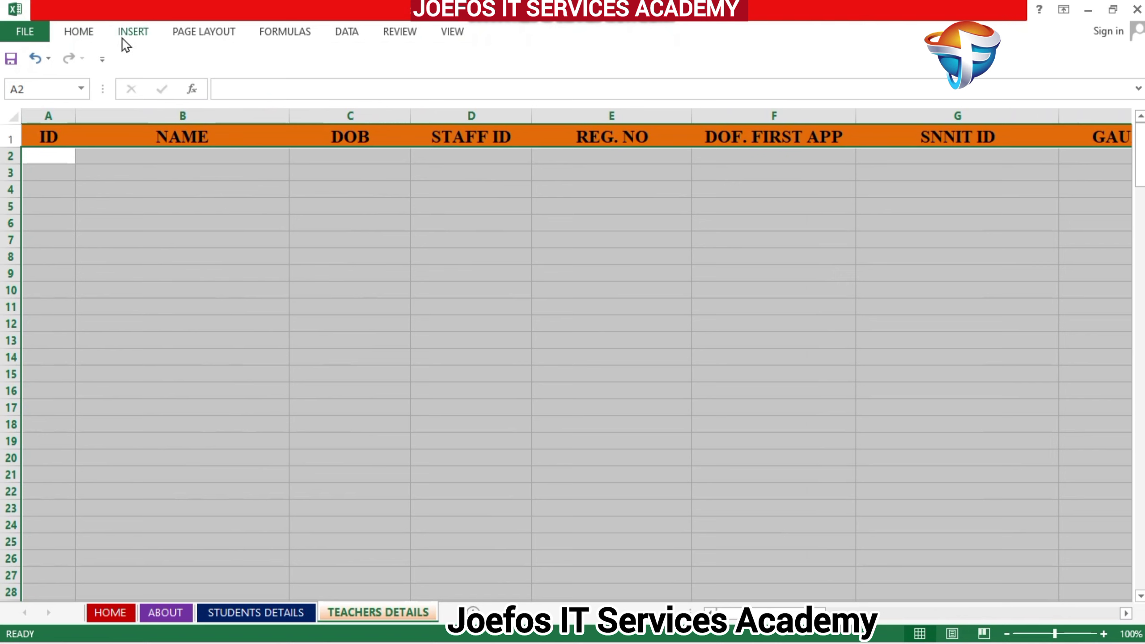
{"action": "left_click", "coordinate": [78, 32]}
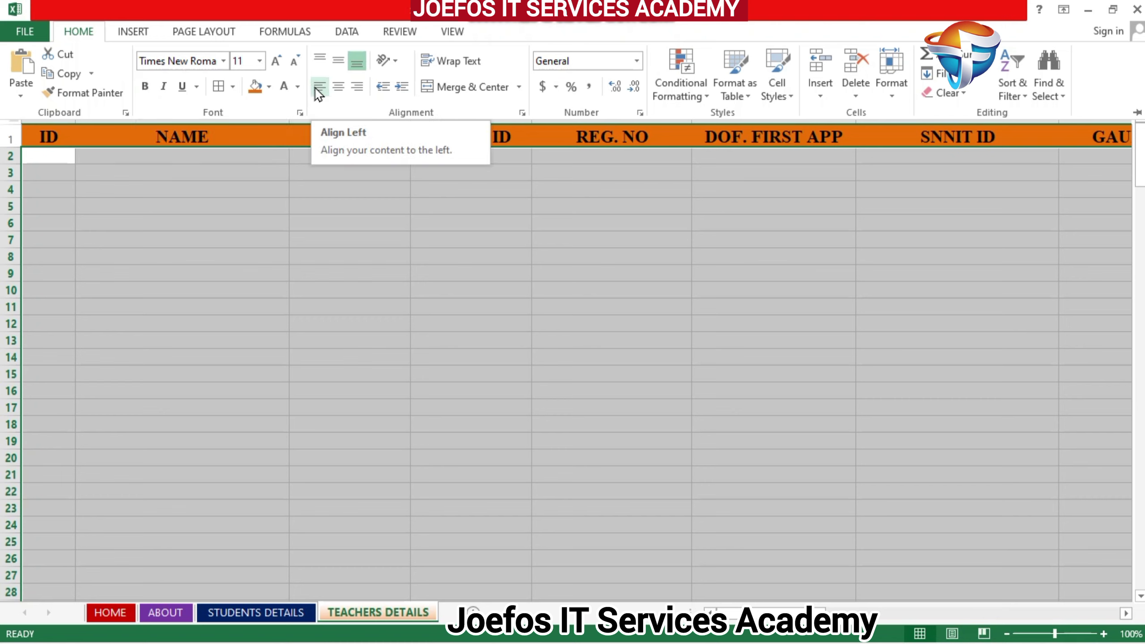
{"action": "left_click", "coordinate": [336, 93]}
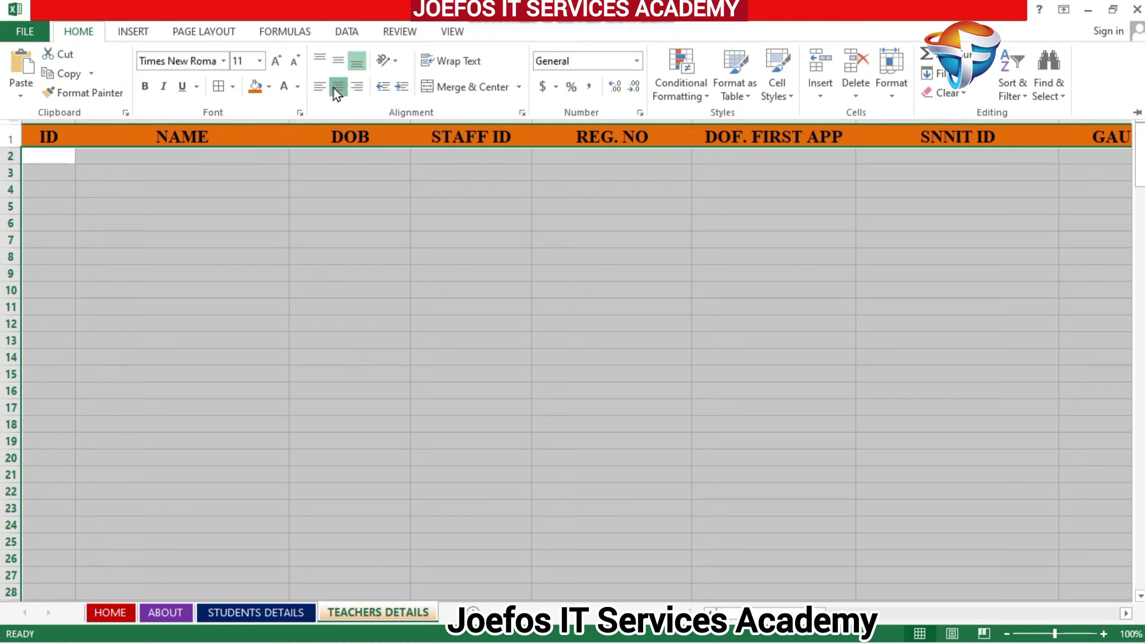
Make the body cells bold and middle-aligned, with a green fill
{"action": "left_click", "coordinate": [337, 62]}
{"action": "left_click", "coordinate": [146, 88]}
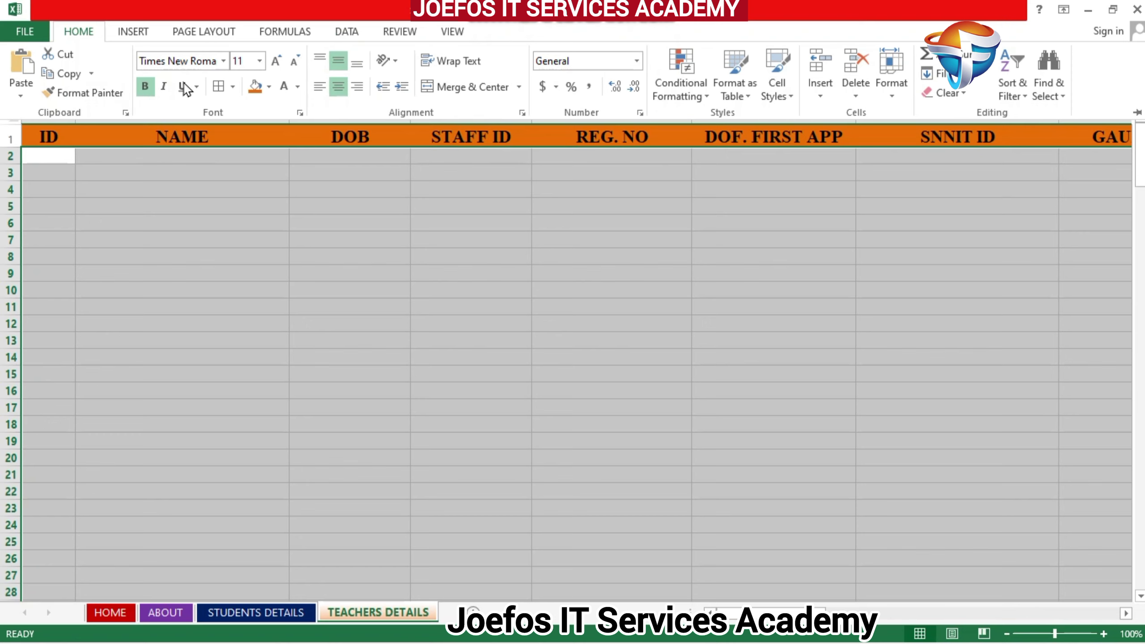
{"action": "left_click", "coordinate": [263, 89]}
{"action": "left_click", "coordinate": [269, 87]}
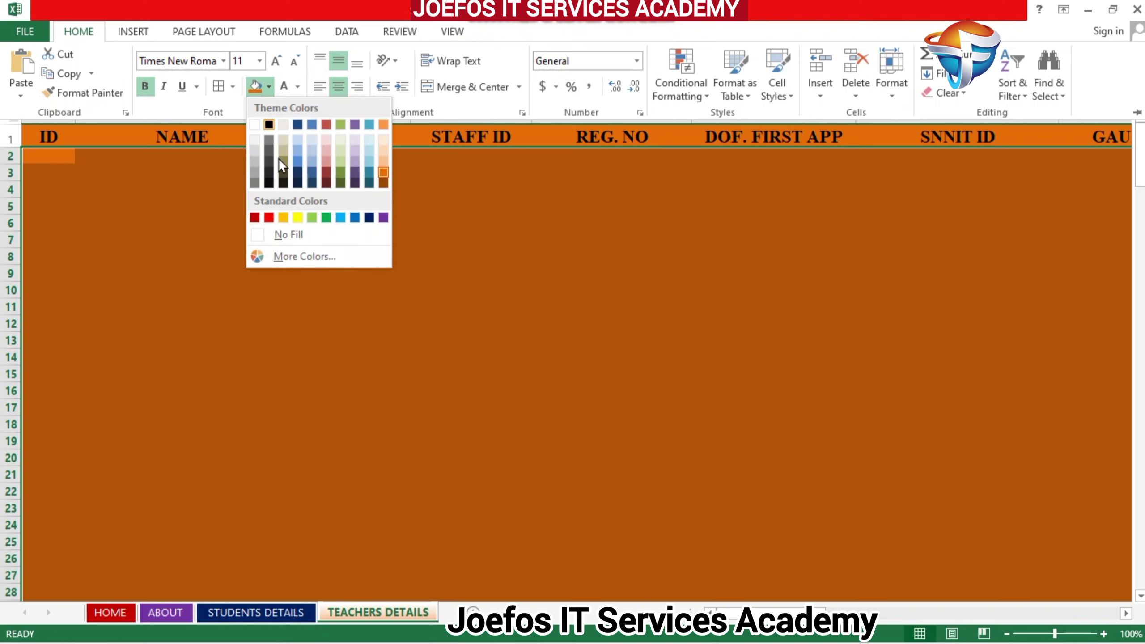
{"action": "left_click", "coordinate": [297, 163]}
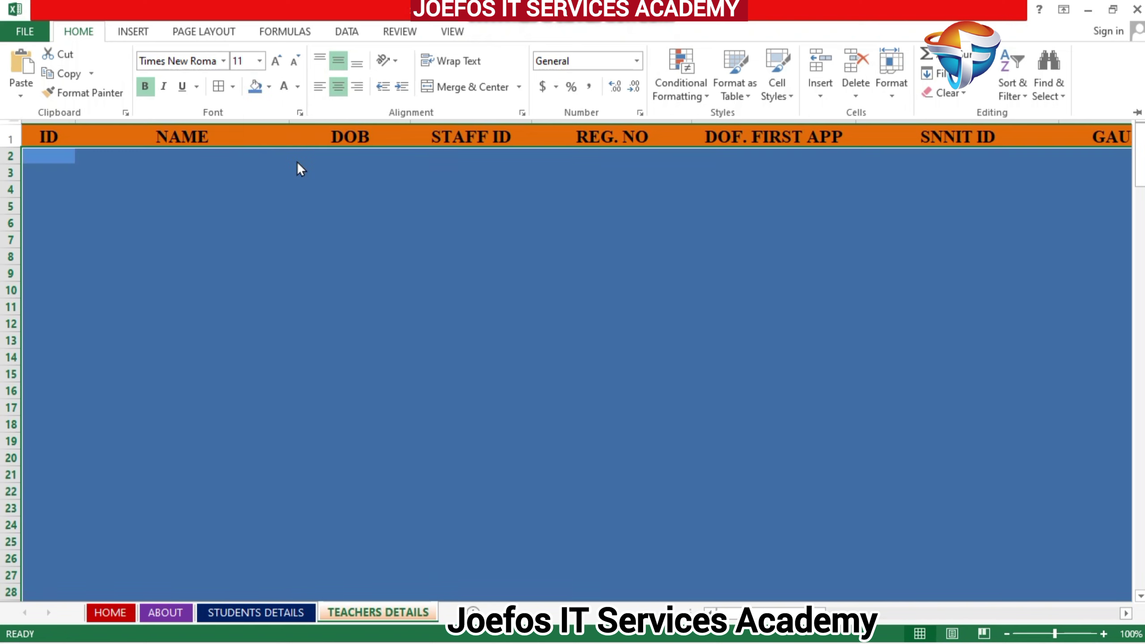
{"action": "left_click", "coordinate": [269, 88]}
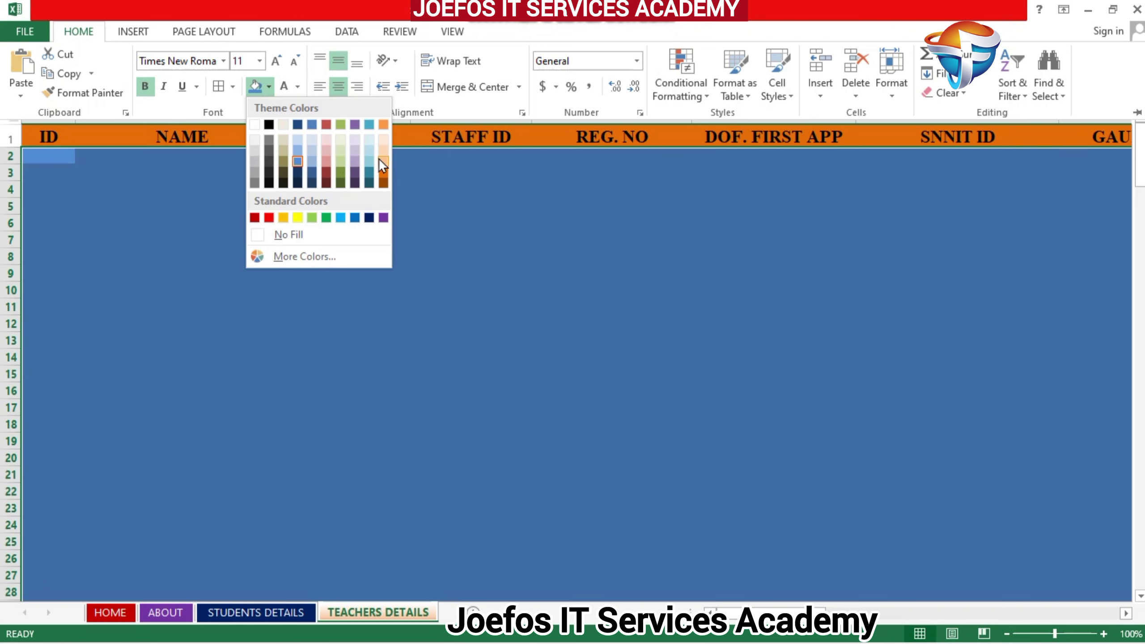
{"action": "left_click", "coordinate": [312, 219]}
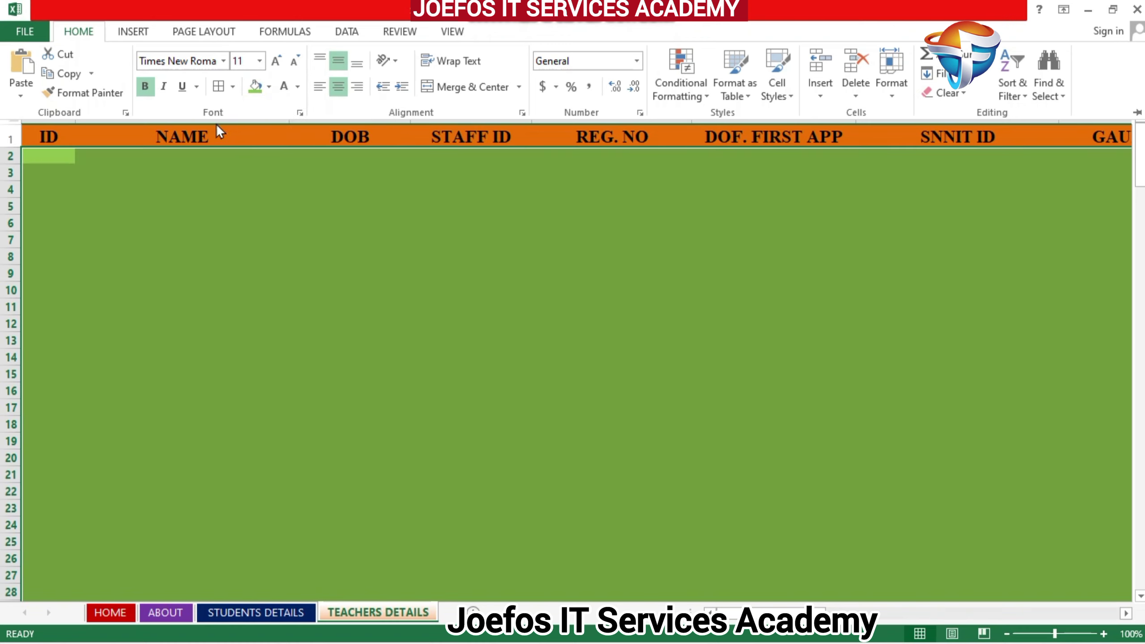
Reselect the green body range from A2 and apply All Borders to every cell
{"action": "left_click", "coordinate": [270, 233]}
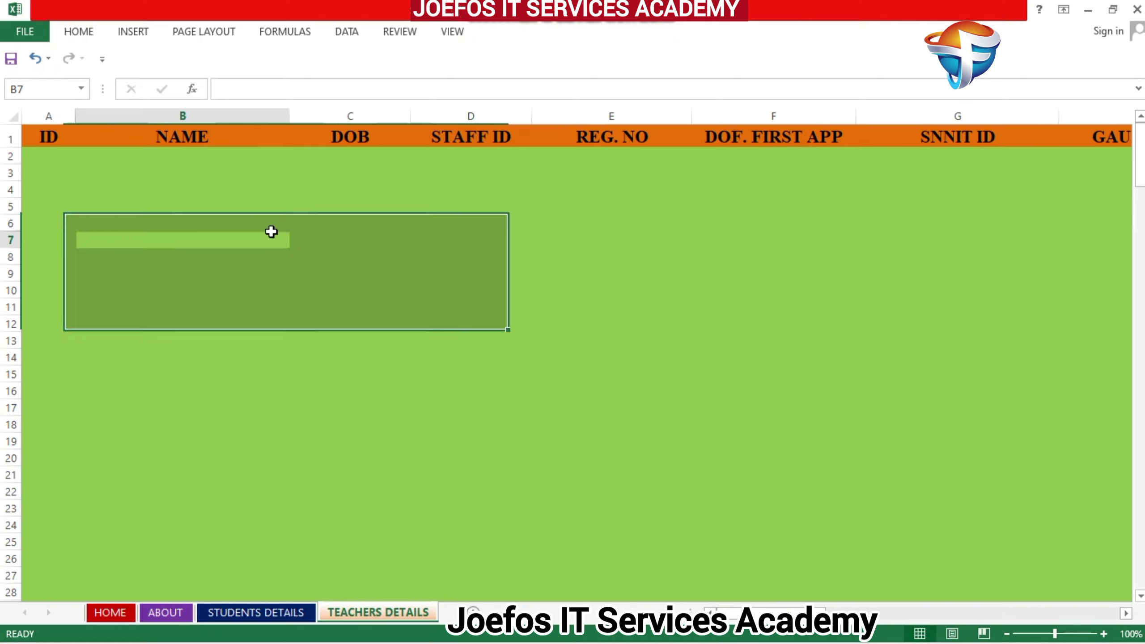
{"action": "left_click_drag", "start_coordinate": [1140, 158], "coordinate": [1118, 176]}
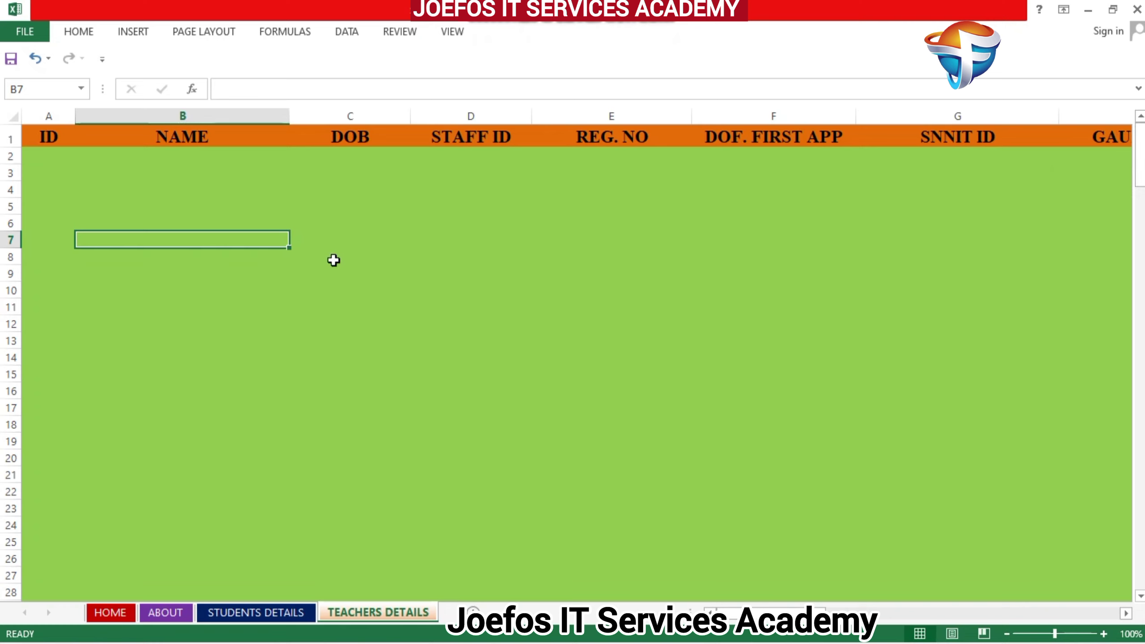
{"action": "left_click", "coordinate": [44, 160]}
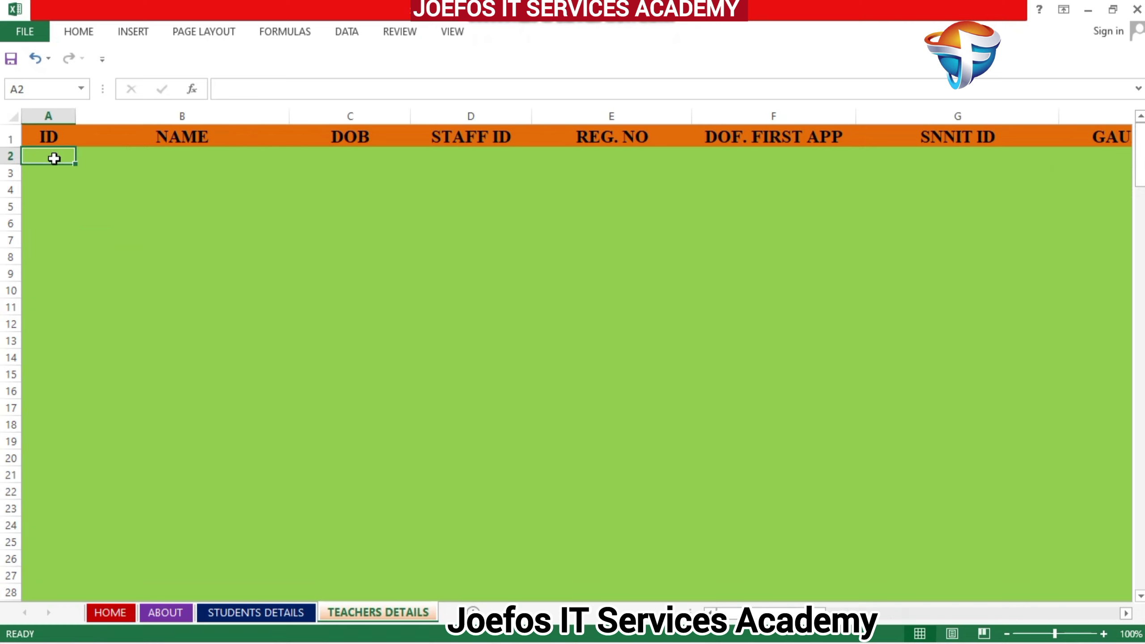
{"action": "left_click_drag", "start_coordinate": [63, 159], "coordinate": [874, 373]}
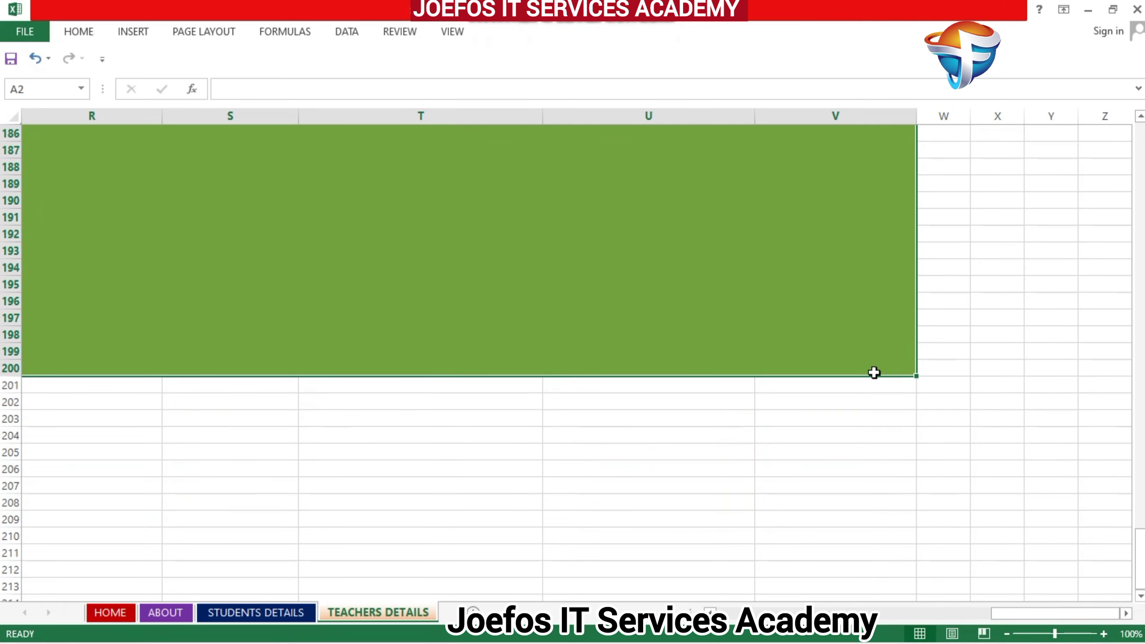
{"action": "left_click", "coordinate": [81, 33]}
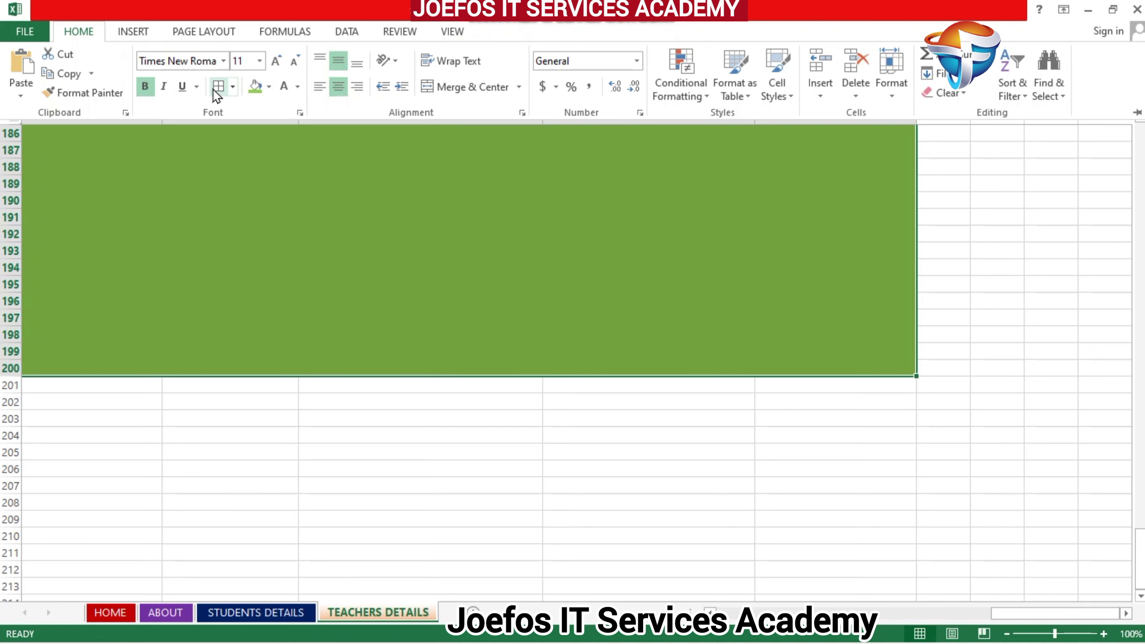
{"action": "left_click", "coordinate": [217, 95]}
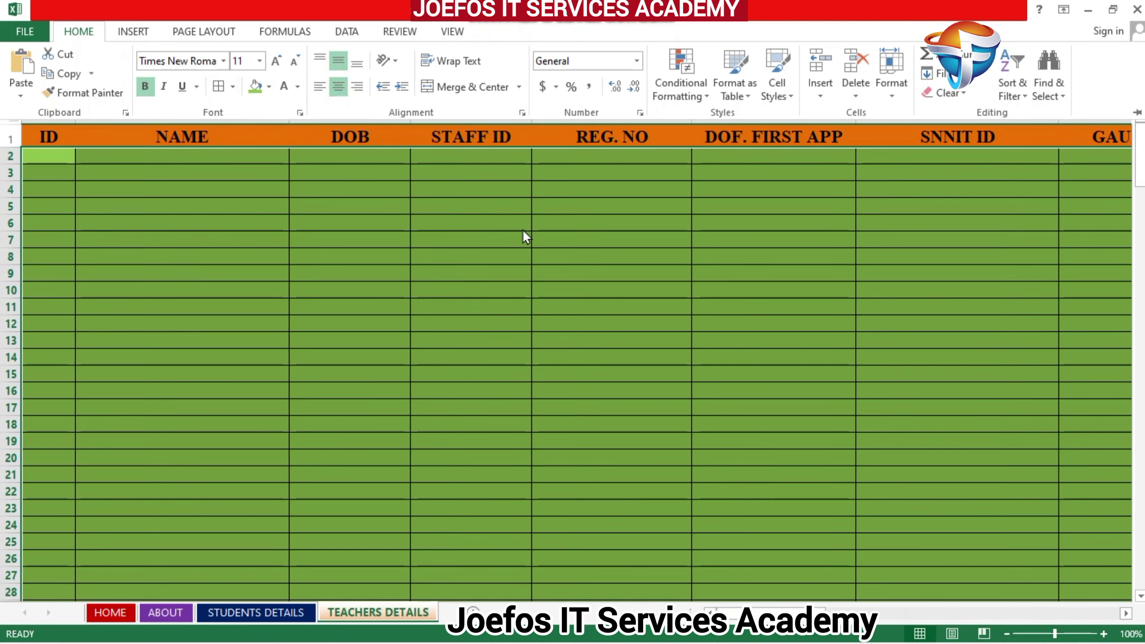
{"action": "key", "text": "Escape"}
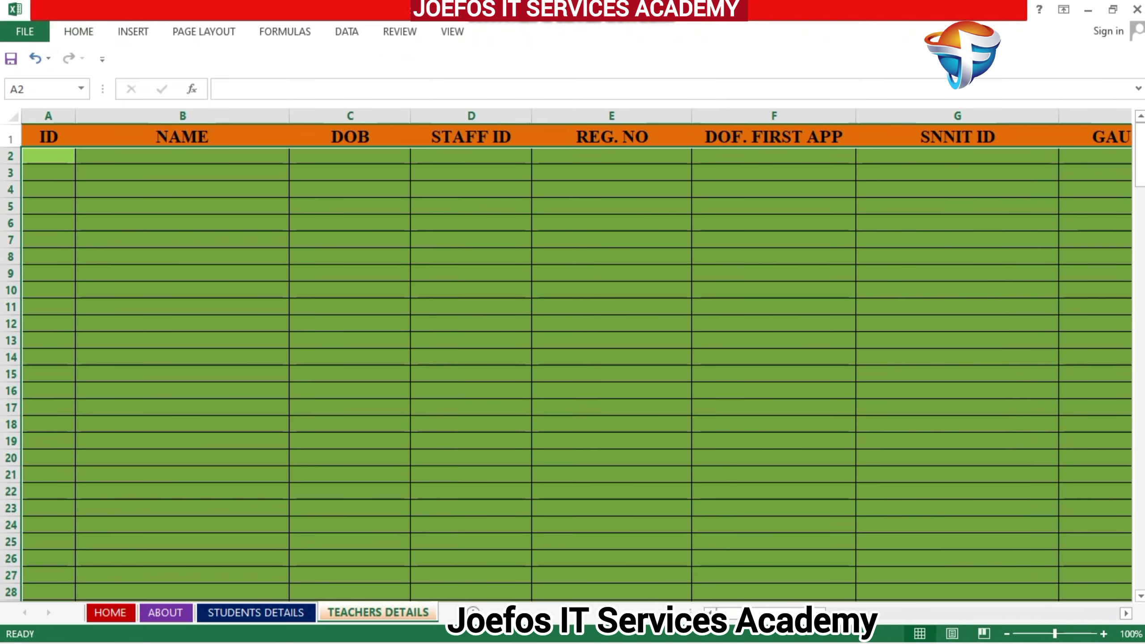
Select from column W to the sheet's last column and row, and fill it white
{"action": "mouse_move", "coordinate": [1140, 164]}
{"action": "left_mouse_down"}
{"action": "mouse_move", "coordinate": [1140, 477]}
{"action": "mouse_move", "coordinate": [1139, 124]}
{"action": "mouse_move", "coordinate": [1140, 501]}
{"action": "mouse_move", "coordinate": [1140, 363]}
{"action": "mouse_move", "coordinate": [1115, 219]}
{"action": "mouse_move", "coordinate": [1125, 148]}
{"action": "mouse_move", "coordinate": [1129, 181]}
{"action": "left_mouse_up"}
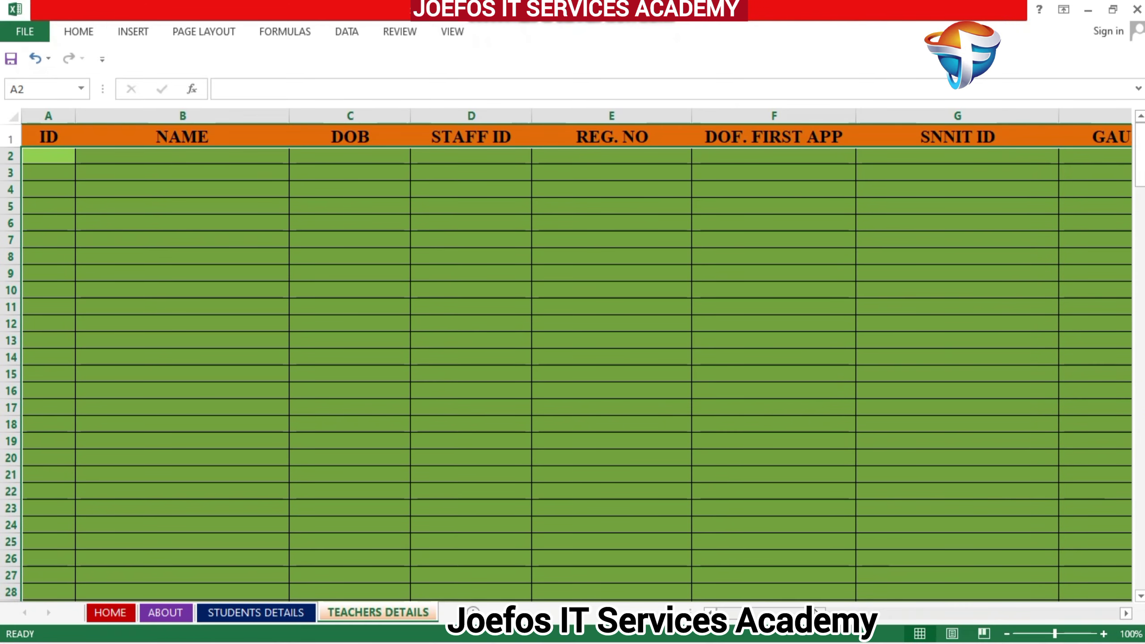
{"action": "left_click_drag", "start_coordinate": [852, 613], "coordinate": [1140, 625]}
{"action": "mouse_move", "coordinate": [1067, 636]}
{"action": "left_mouse_down"}
{"action": "mouse_move", "coordinate": [1051, 633]}
{"action": "mouse_move", "coordinate": [1066, 635]}
{"action": "left_mouse_up"}
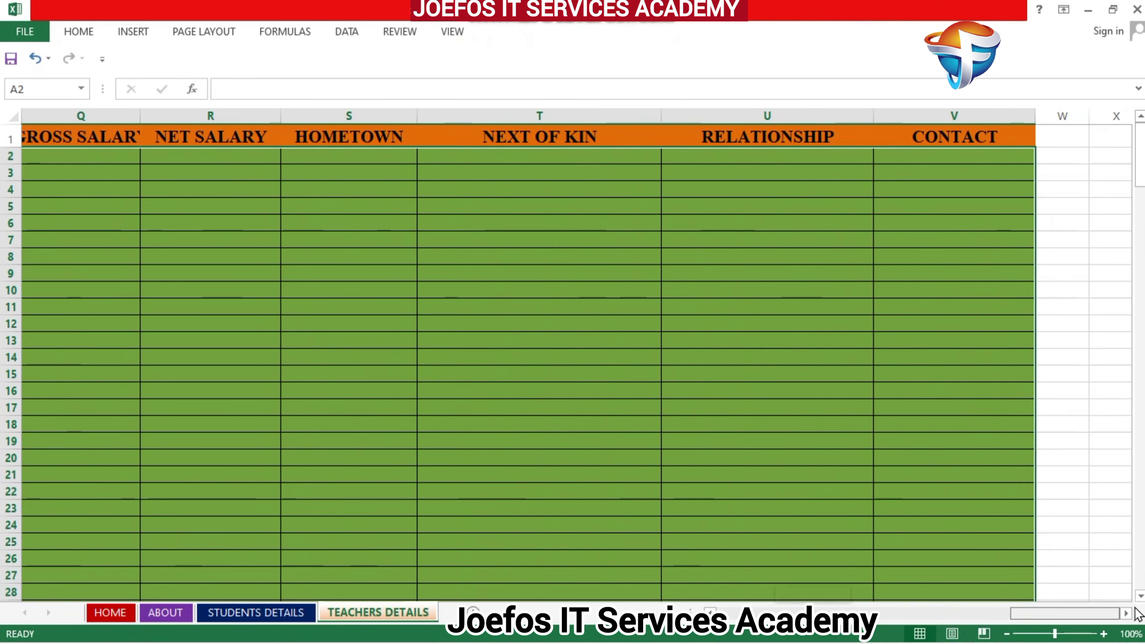
{"action": "left_click", "coordinate": [1060, 143]}
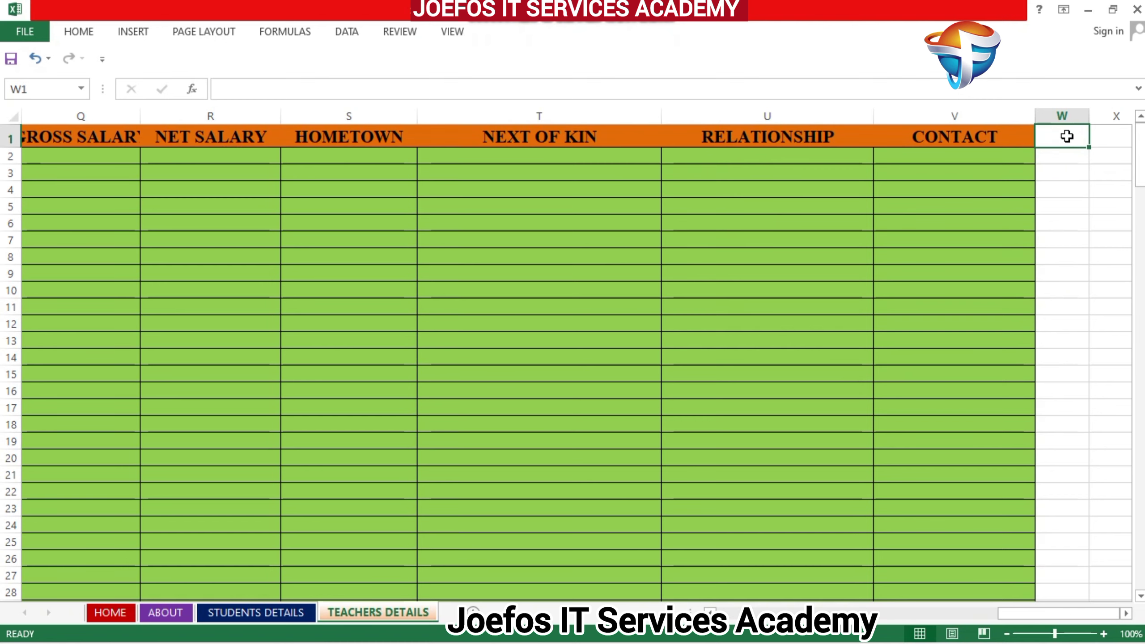
{"action": "key", "text": "ctrl+shift+Right"}
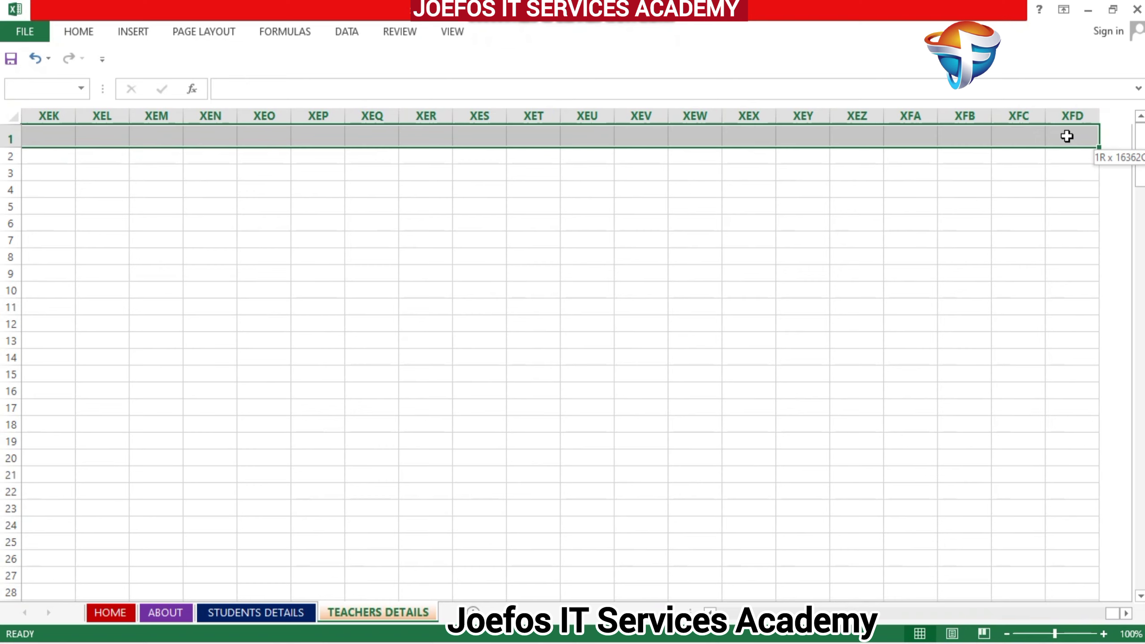
{"action": "key", "text": "ctrl+shift+Down"}
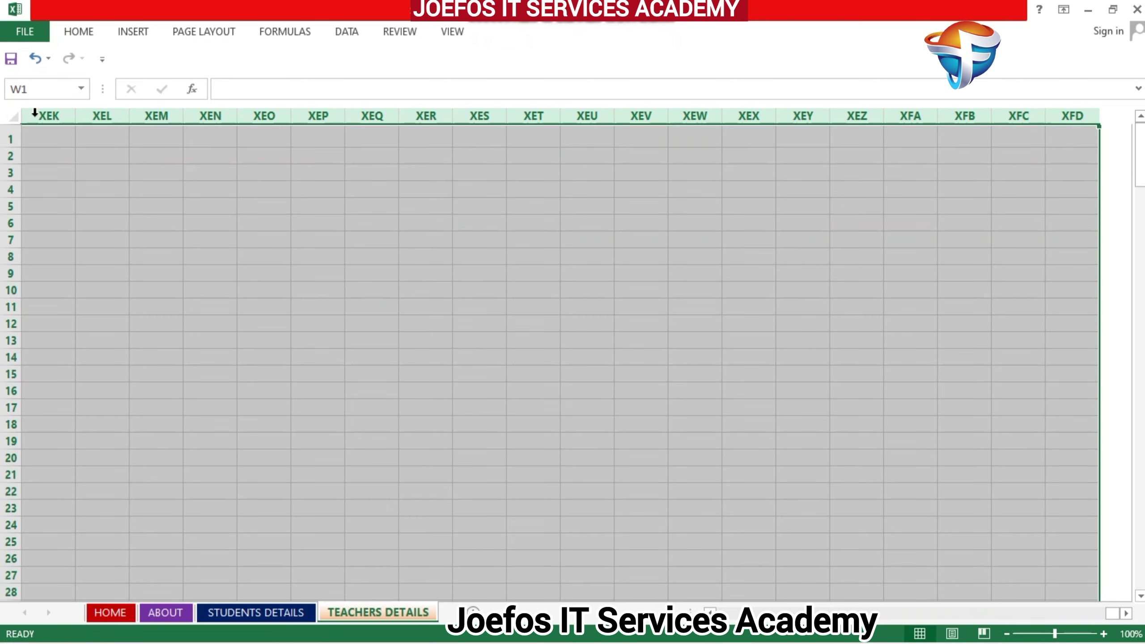
{"action": "left_click", "coordinate": [74, 31]}
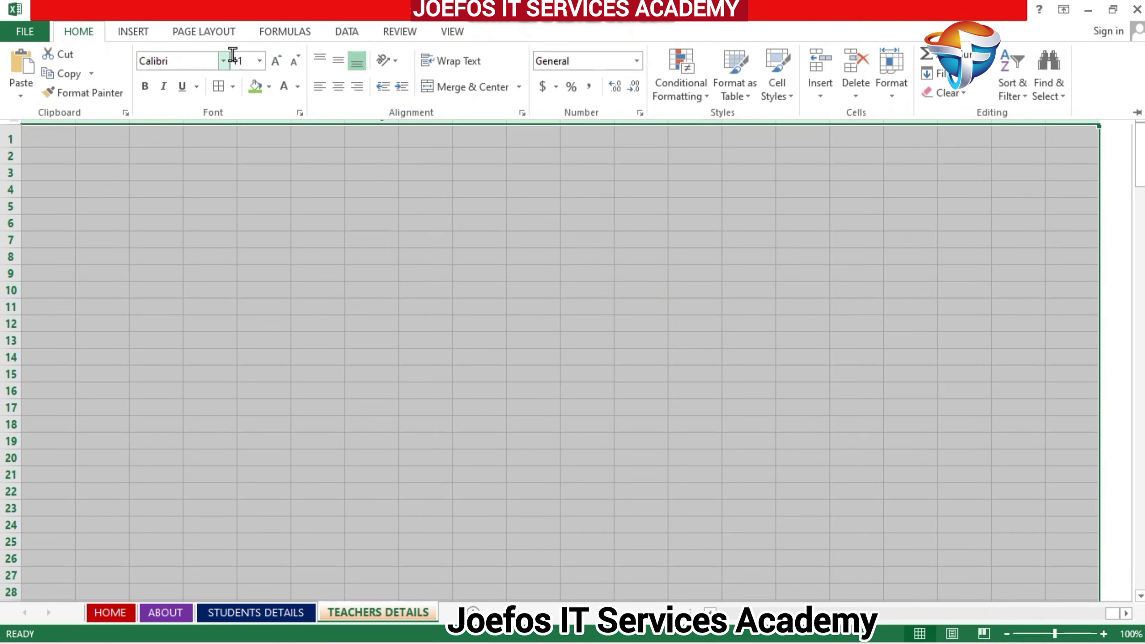
{"action": "left_click", "coordinate": [269, 86]}
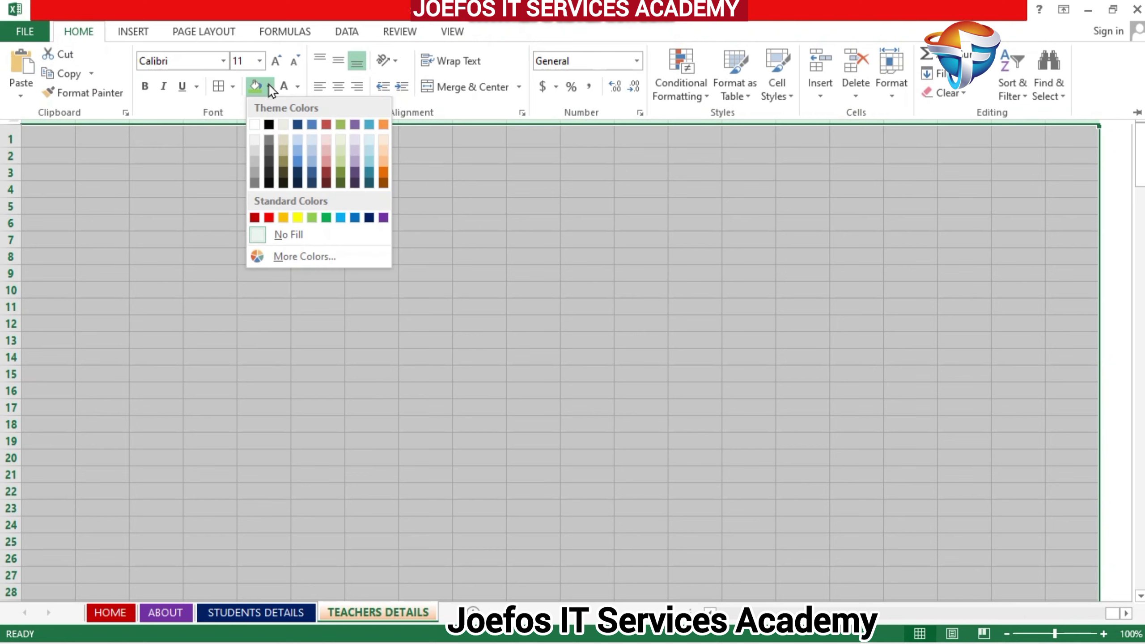
{"action": "left_click", "coordinate": [253, 123]}
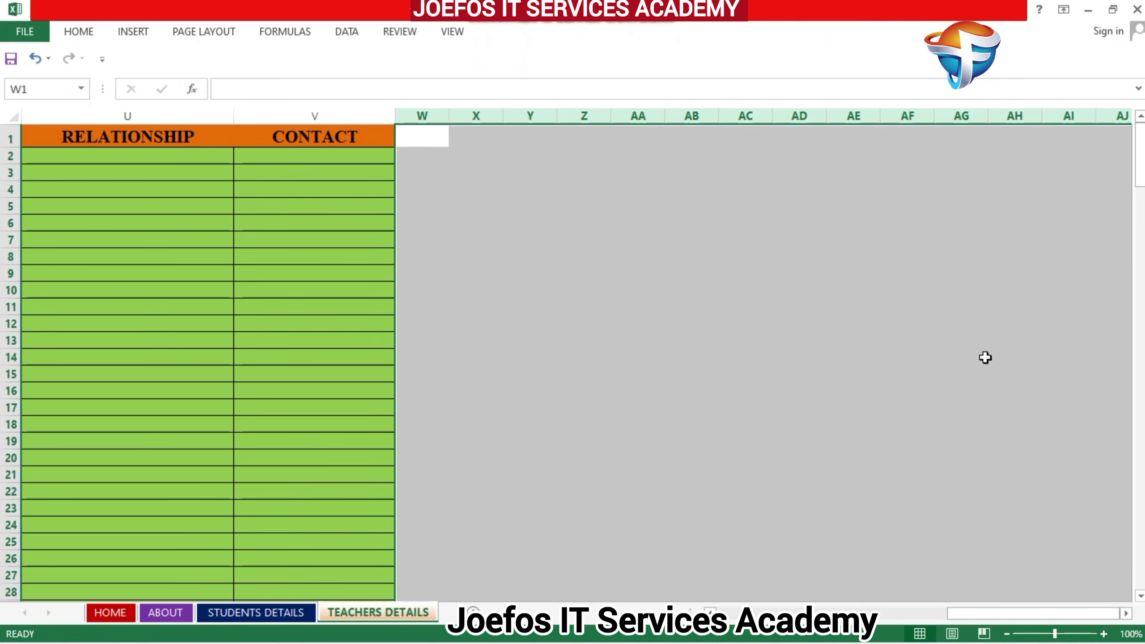
Make row 1 about 40 points tall with its headings bottom-aligned
{"action": "left_click_drag", "start_coordinate": [994, 613], "coordinate": [750, 640]}
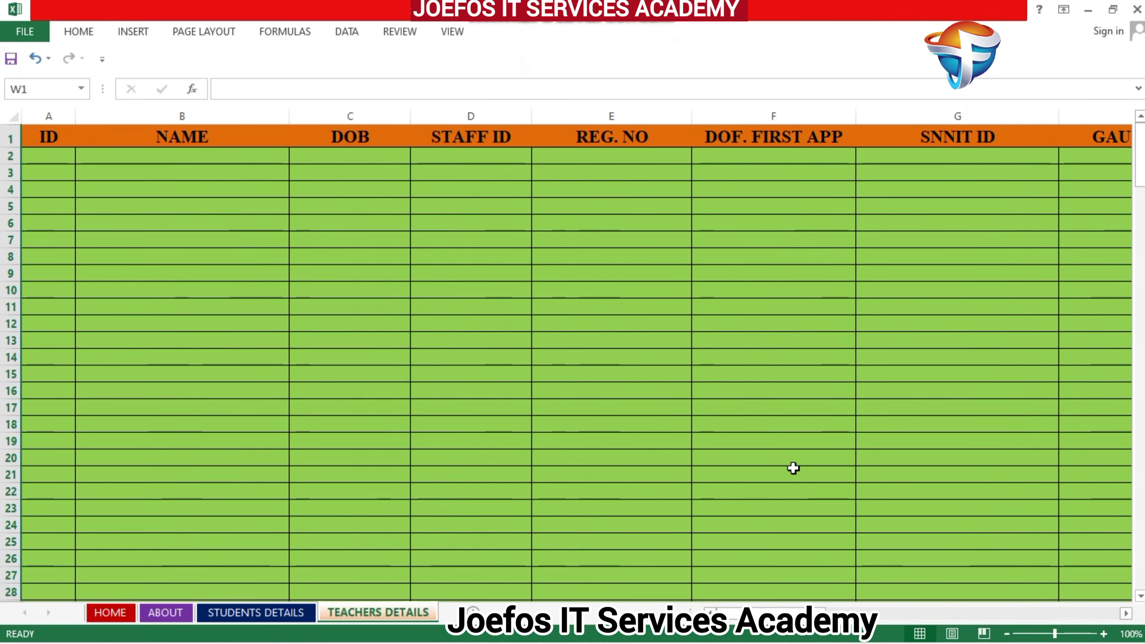
{"action": "left_click", "coordinate": [620, 338]}
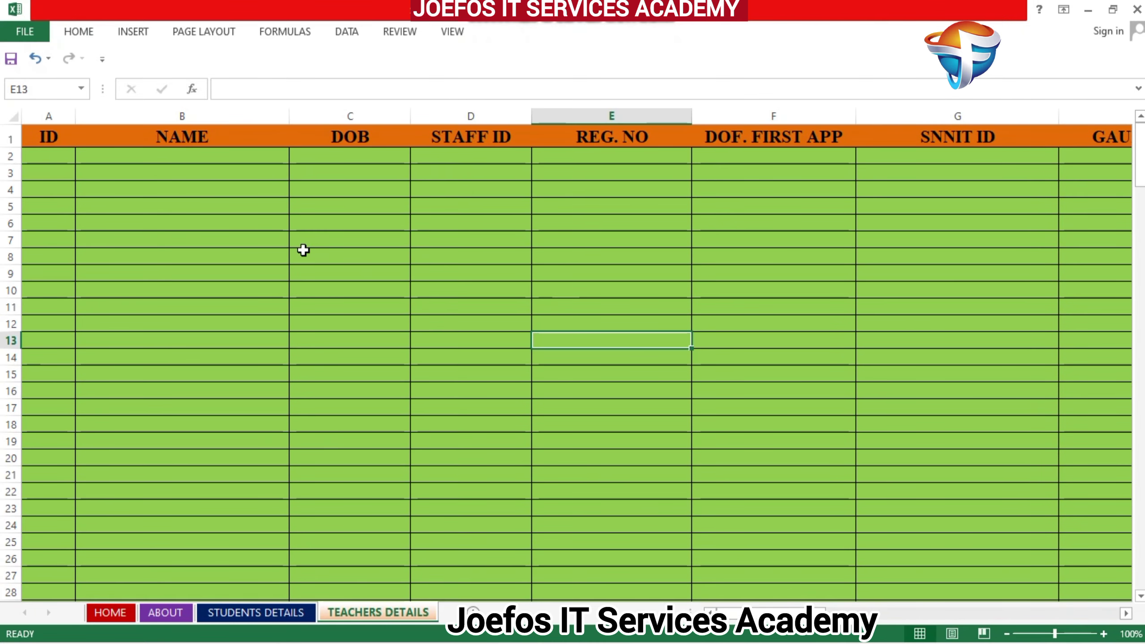
{"action": "left_click", "coordinate": [151, 174]}
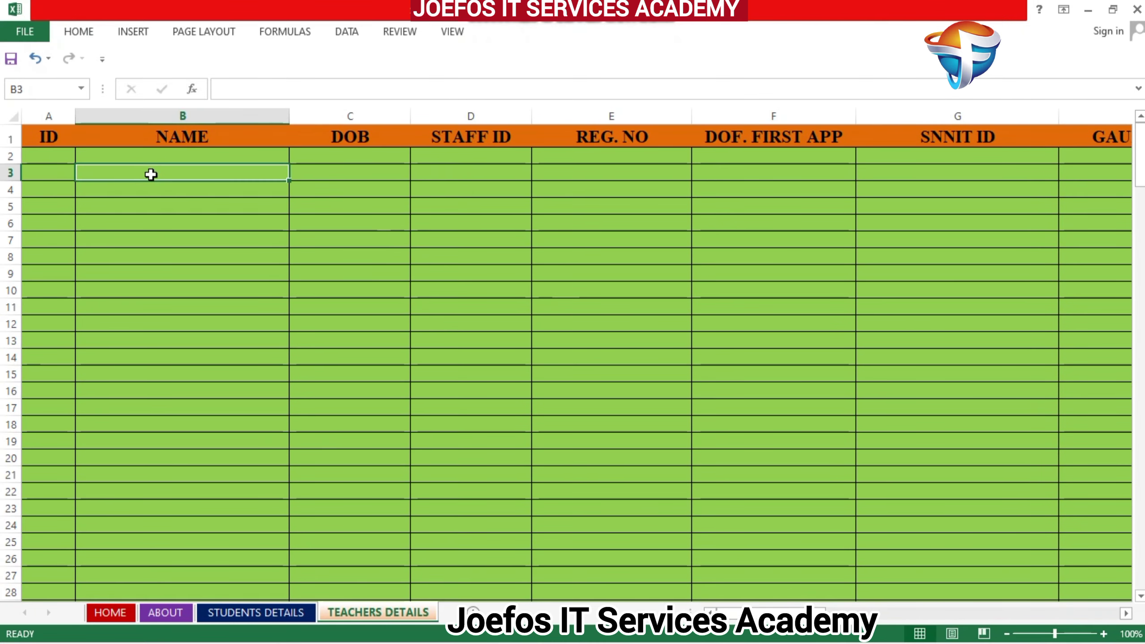
{"action": "left_click", "coordinate": [13, 140]}
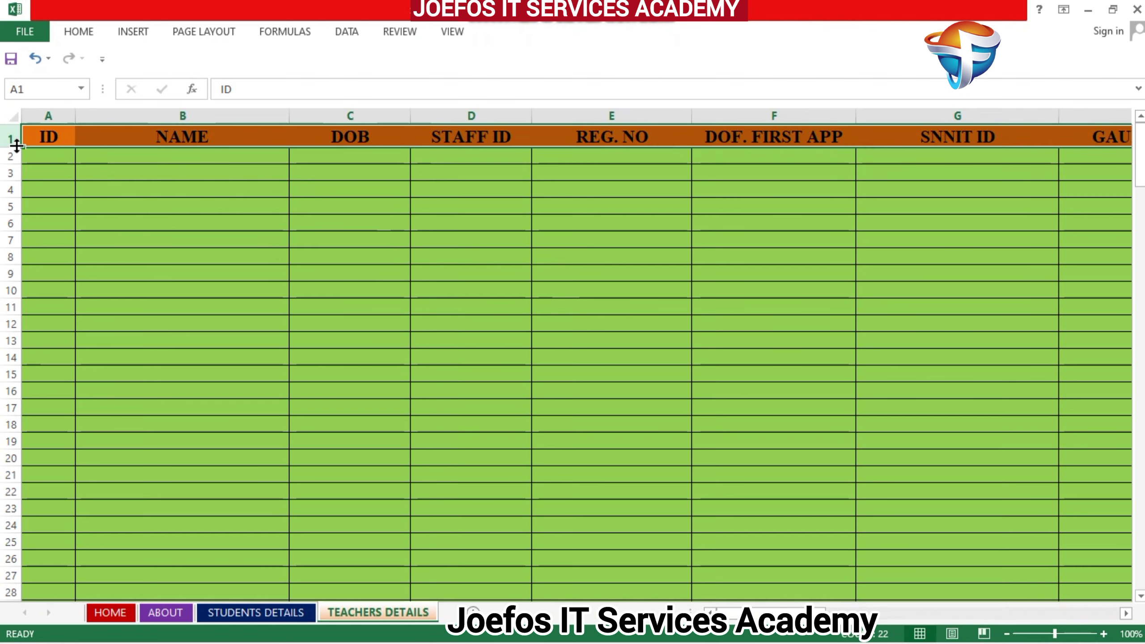
{"action": "mouse_move", "coordinate": [17, 146]}
{"action": "left_mouse_down"}
{"action": "mouse_move", "coordinate": [16, 162]}
{"action": "mouse_move", "coordinate": [16, 150]}
{"action": "left_mouse_up"}
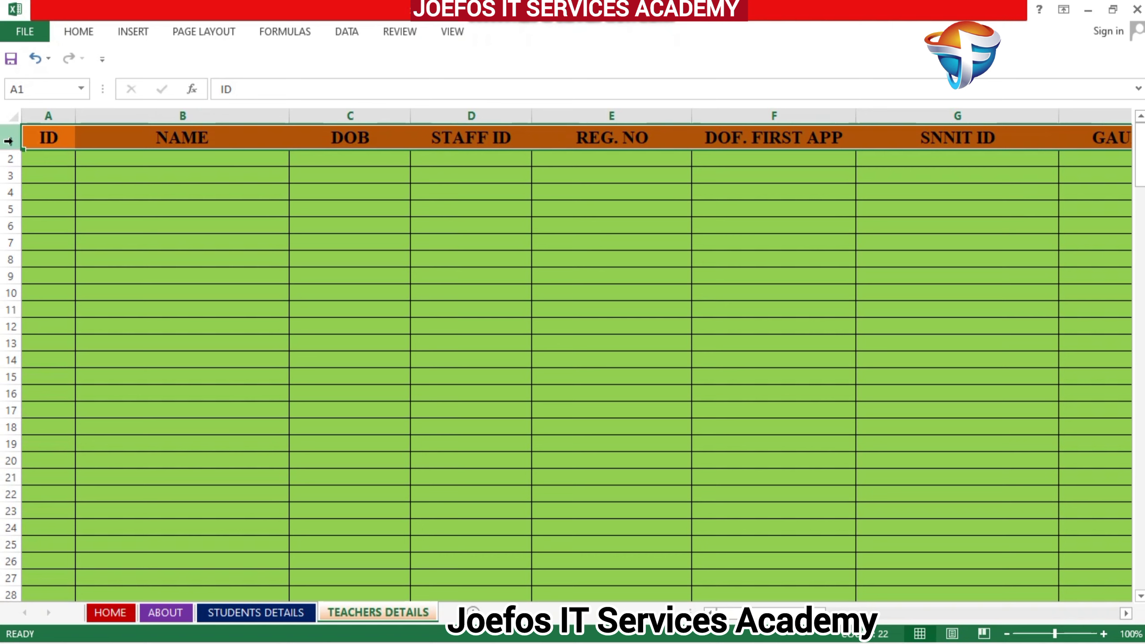
{"action": "left_click_drag", "start_coordinate": [16, 152], "coordinate": [15, 183]}
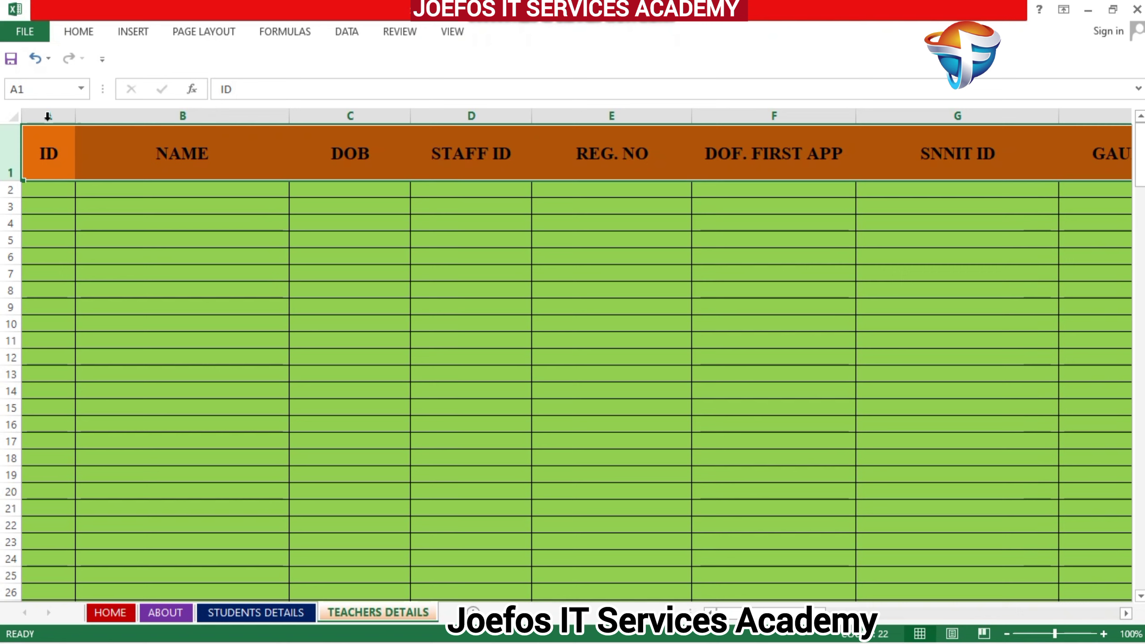
{"action": "left_click", "coordinate": [78, 32]}
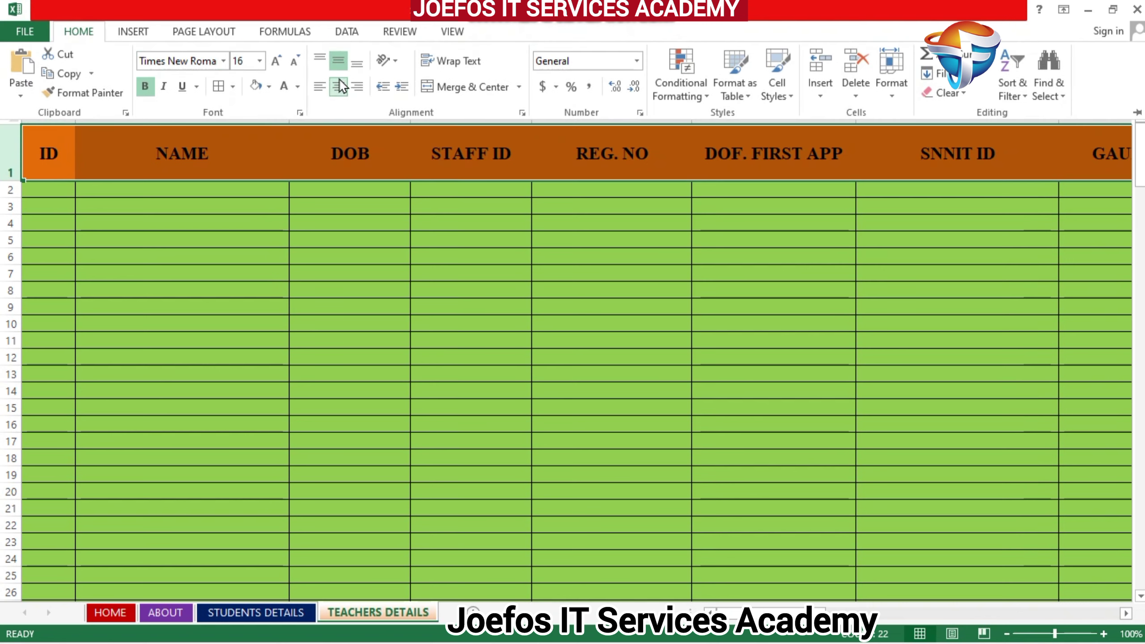
{"action": "left_click", "coordinate": [352, 68]}
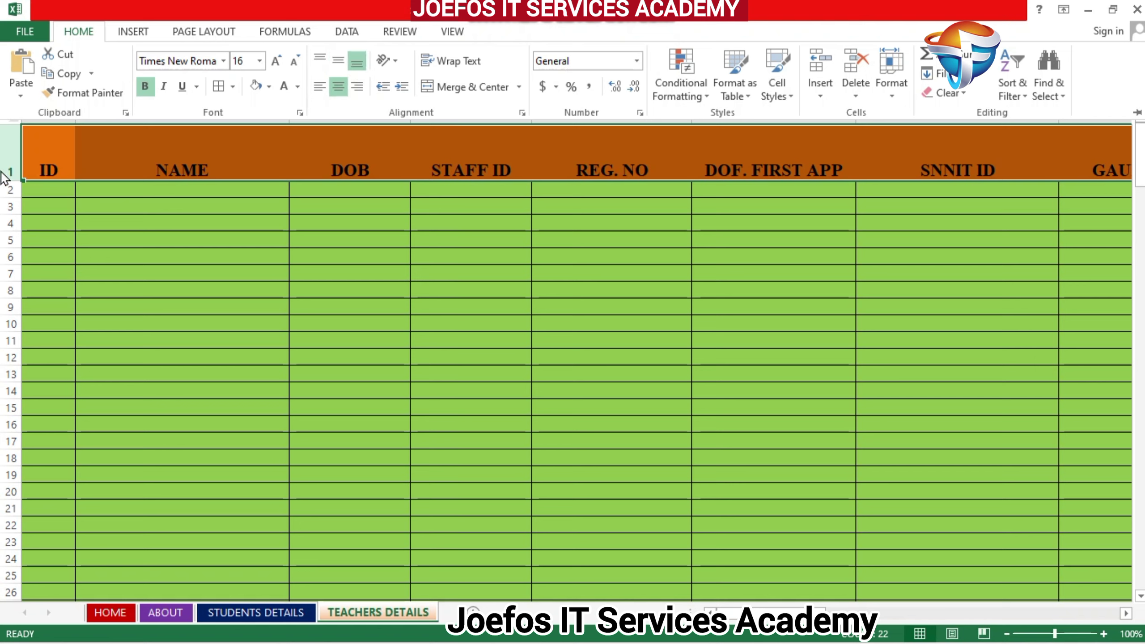
{"action": "left_click", "coordinate": [23, 203]}
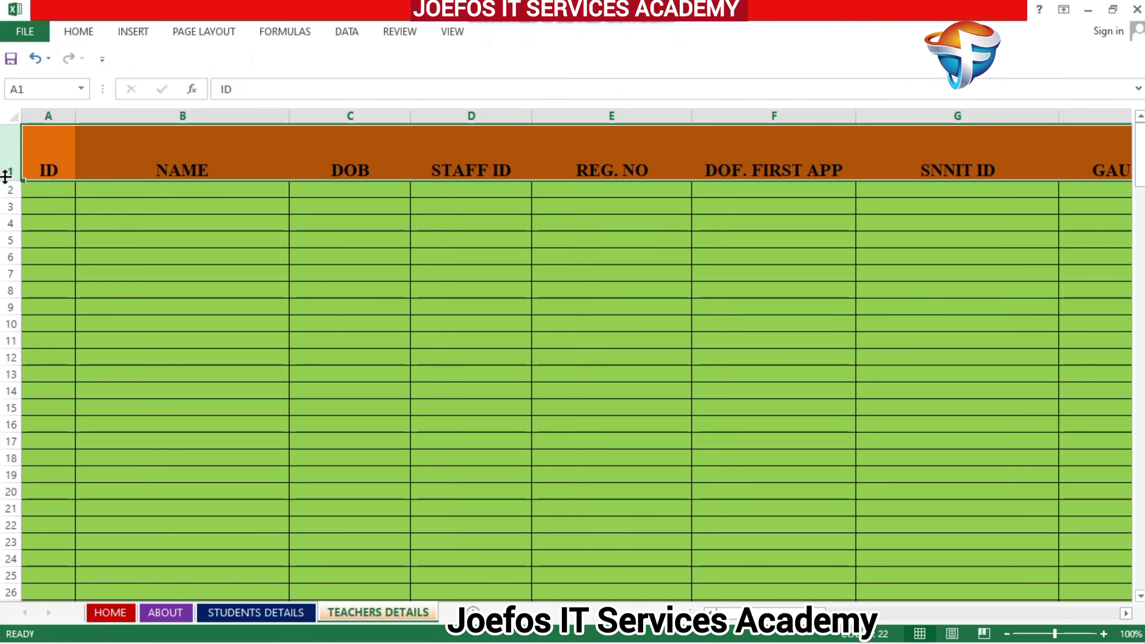
{"action": "left_click_drag", "start_coordinate": [5, 181], "coordinate": [5, 175]}
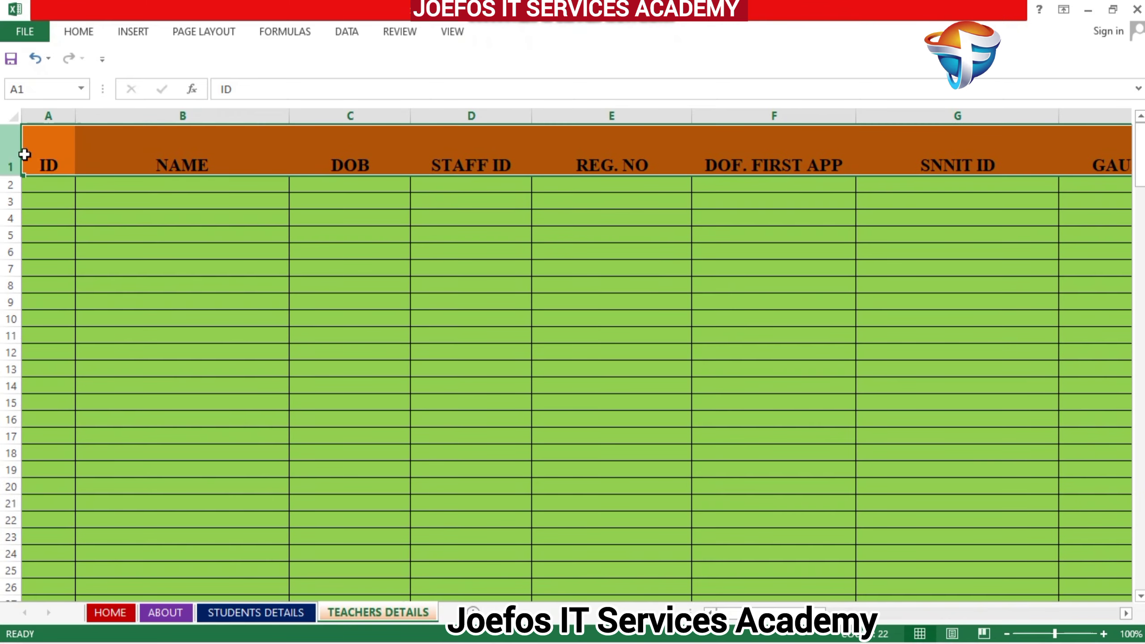
Draw a rounded rectangle at the top of cell A1, above the ID heading
{"action": "left_click", "coordinate": [134, 34]}
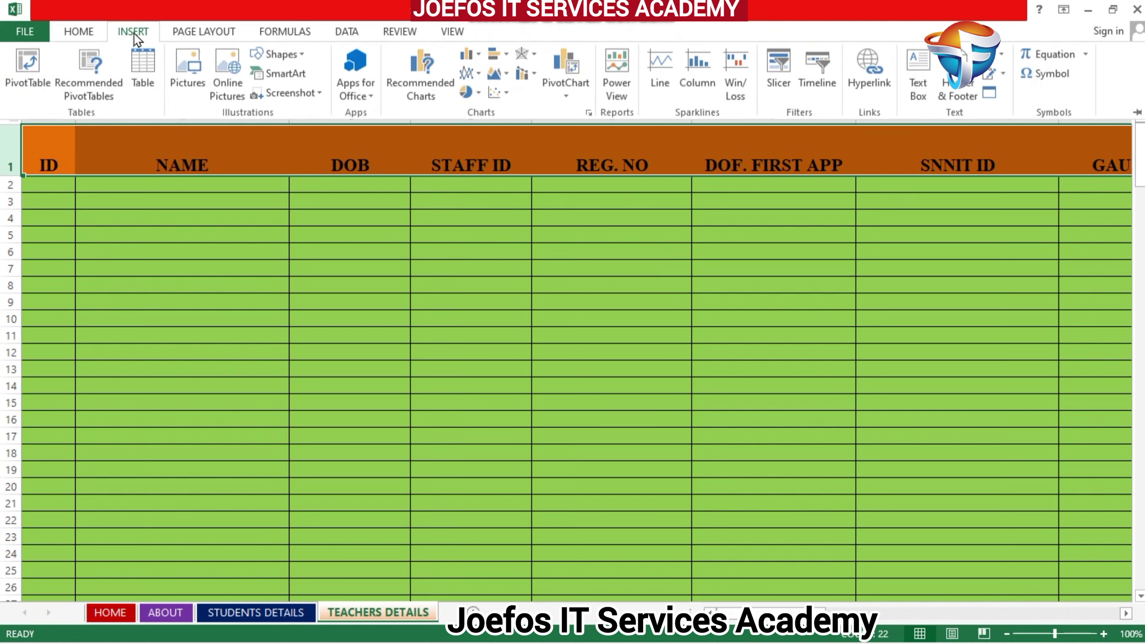
{"action": "left_click", "coordinate": [295, 53]}
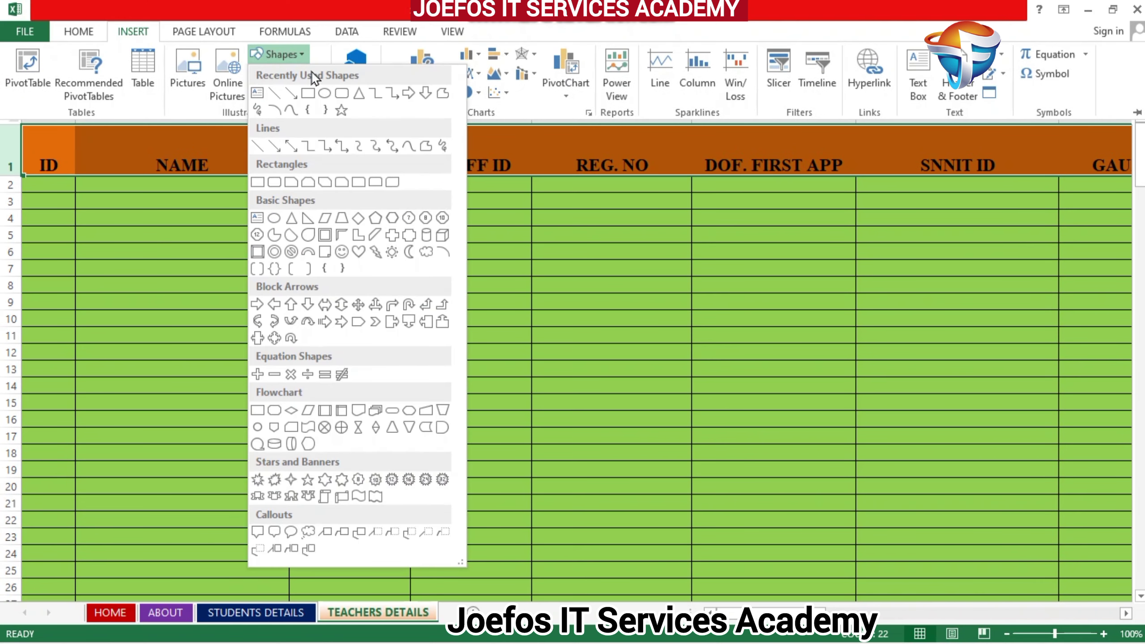
{"action": "left_click", "coordinate": [338, 95]}
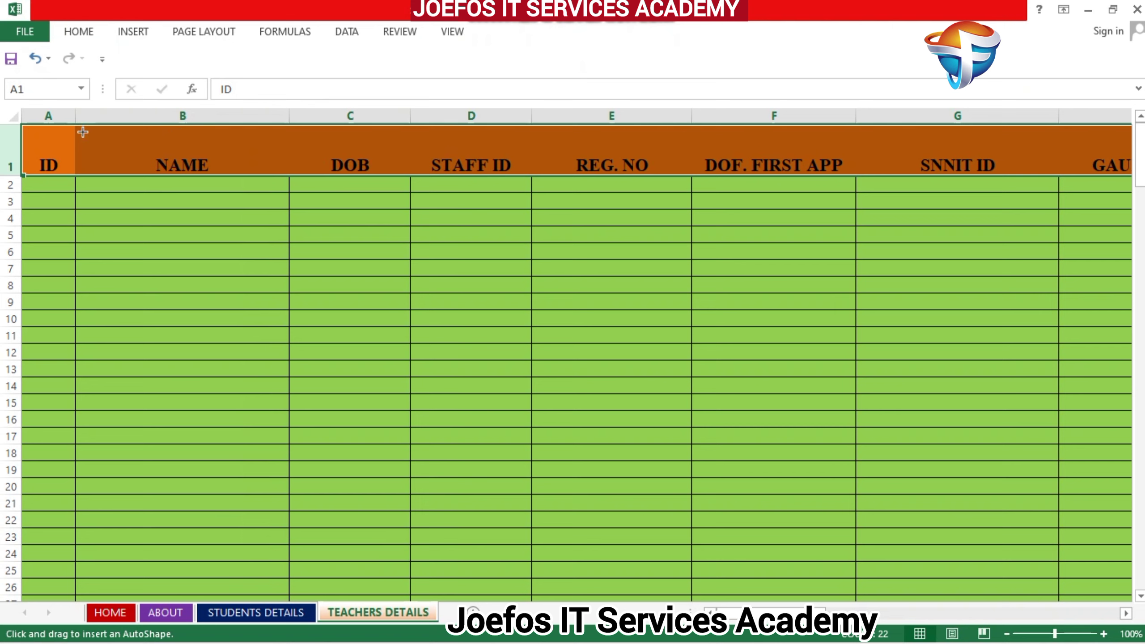
{"action": "left_click_drag", "start_coordinate": [50, 132], "coordinate": [110, 136]}
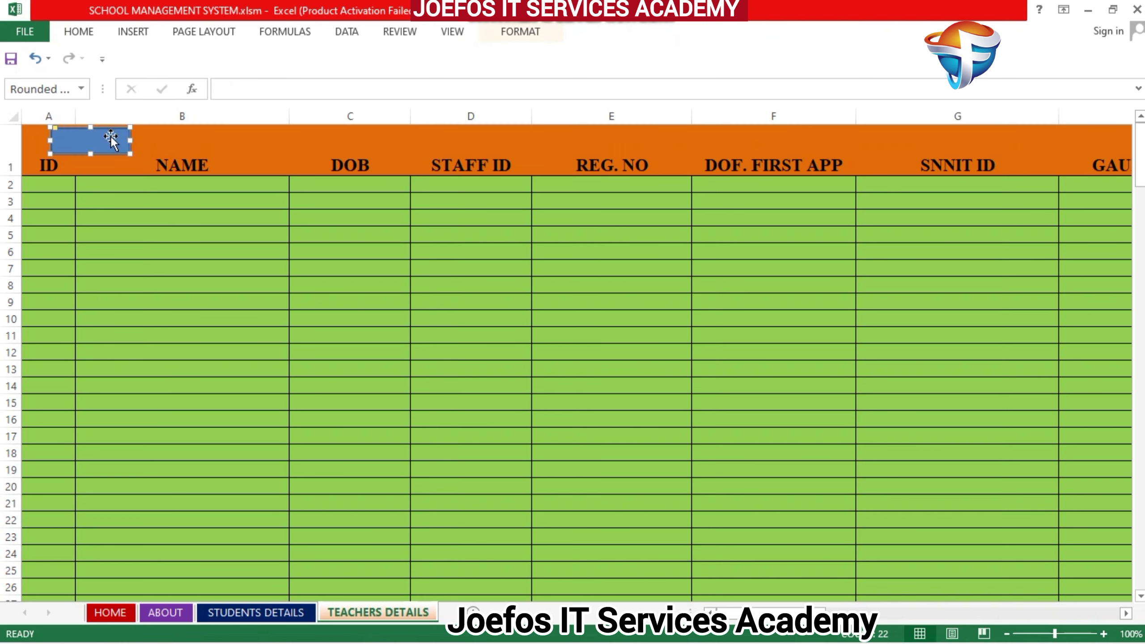
Give the rounded rectangle the first preset 3-D effect and a light beige fill
{"action": "left_click", "coordinate": [511, 36]}
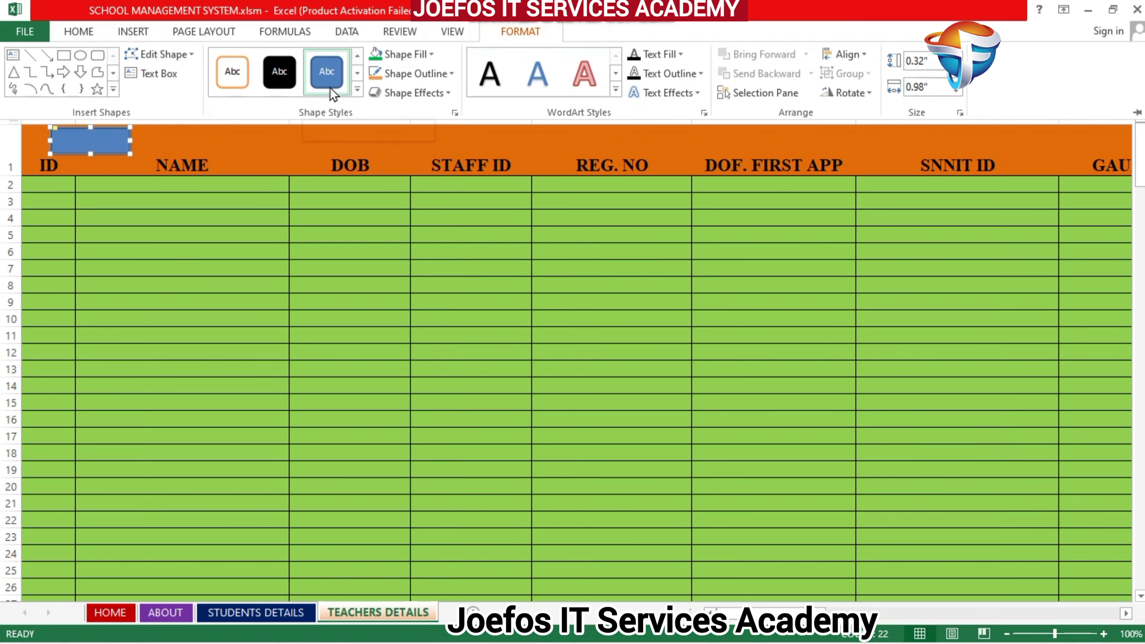
{"action": "left_click", "coordinate": [385, 92]}
{"action": "mouse_move", "coordinate": [396, 123]}
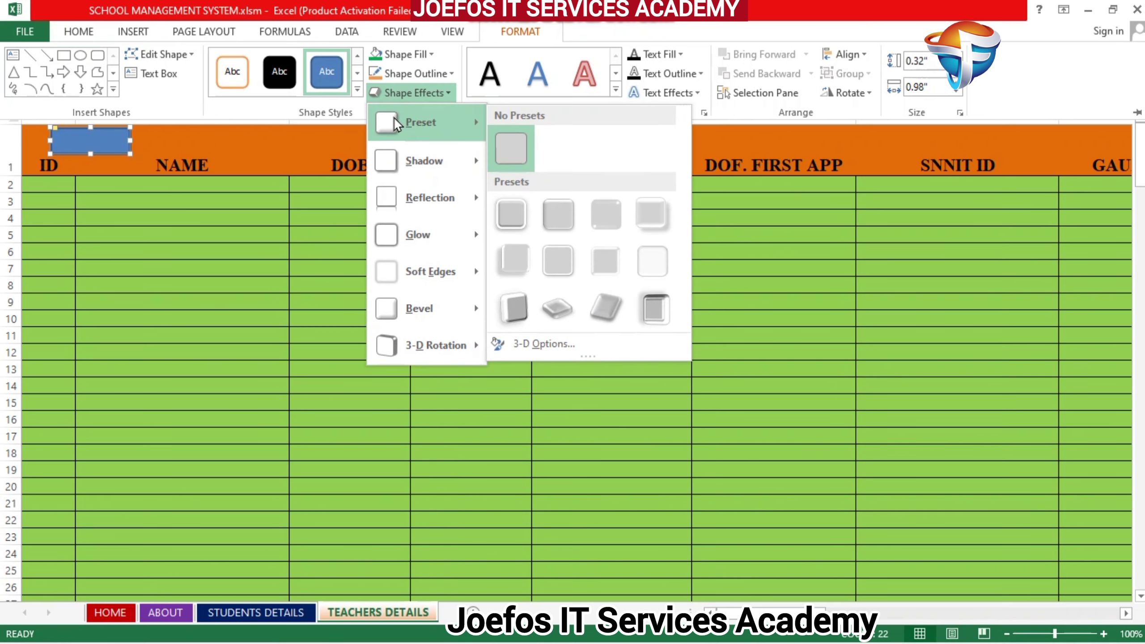
{"action": "left_click", "coordinate": [504, 212]}
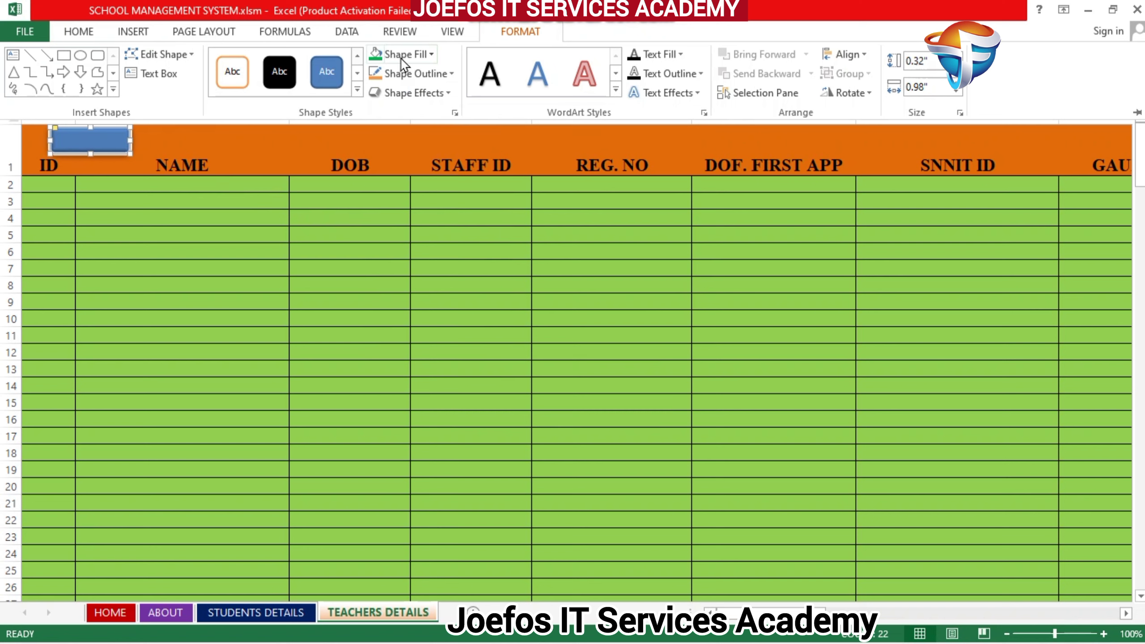
{"action": "left_click", "coordinate": [431, 54]}
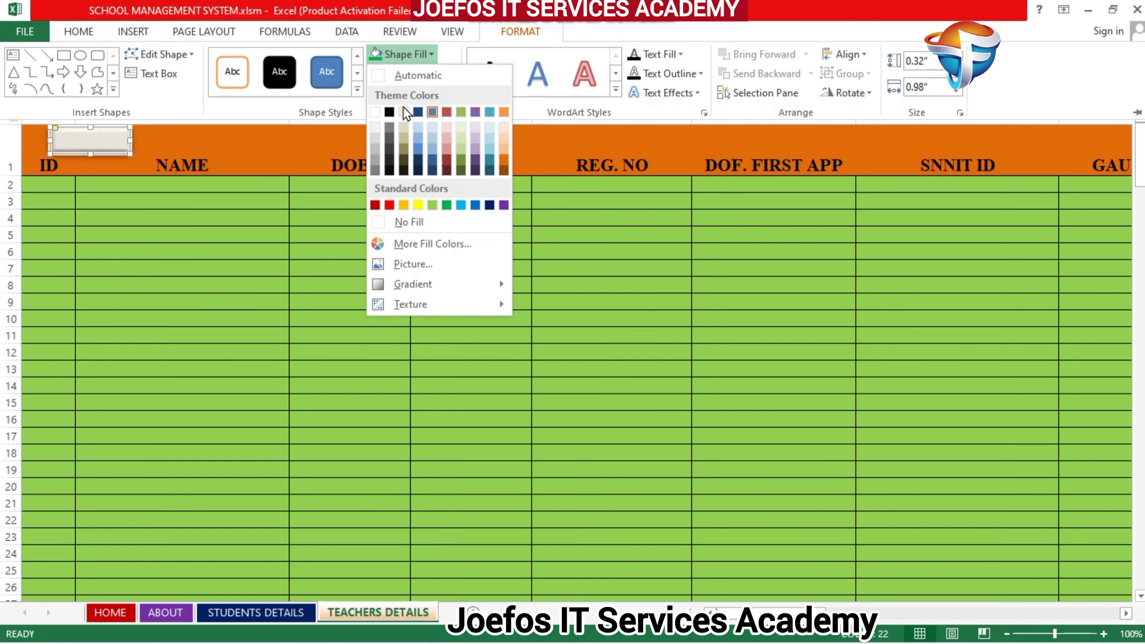
{"action": "left_click", "coordinate": [403, 112]}
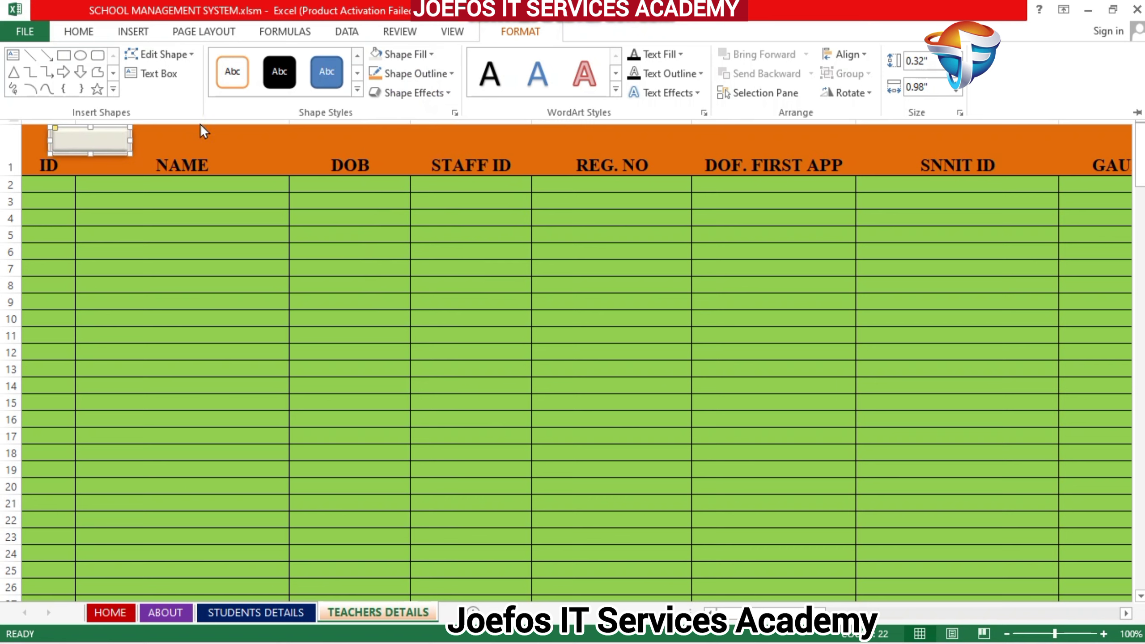
Type HOME into the shape and make it bold Times New Roman
{"action": "right_click", "coordinate": [109, 132]}
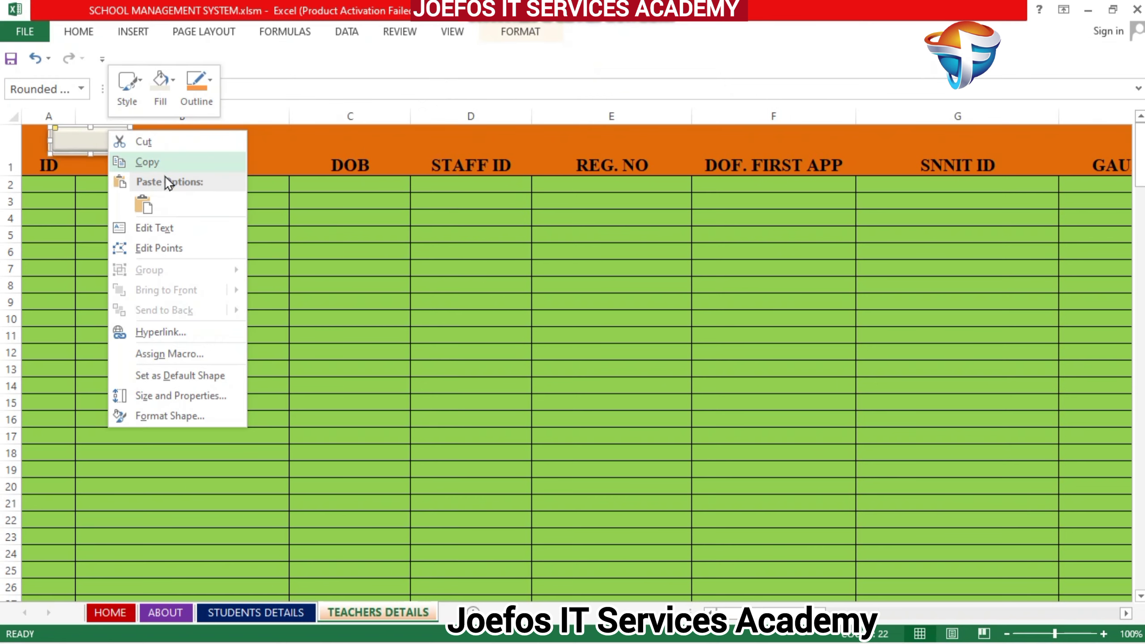
{"action": "left_click", "coordinate": [158, 228]}
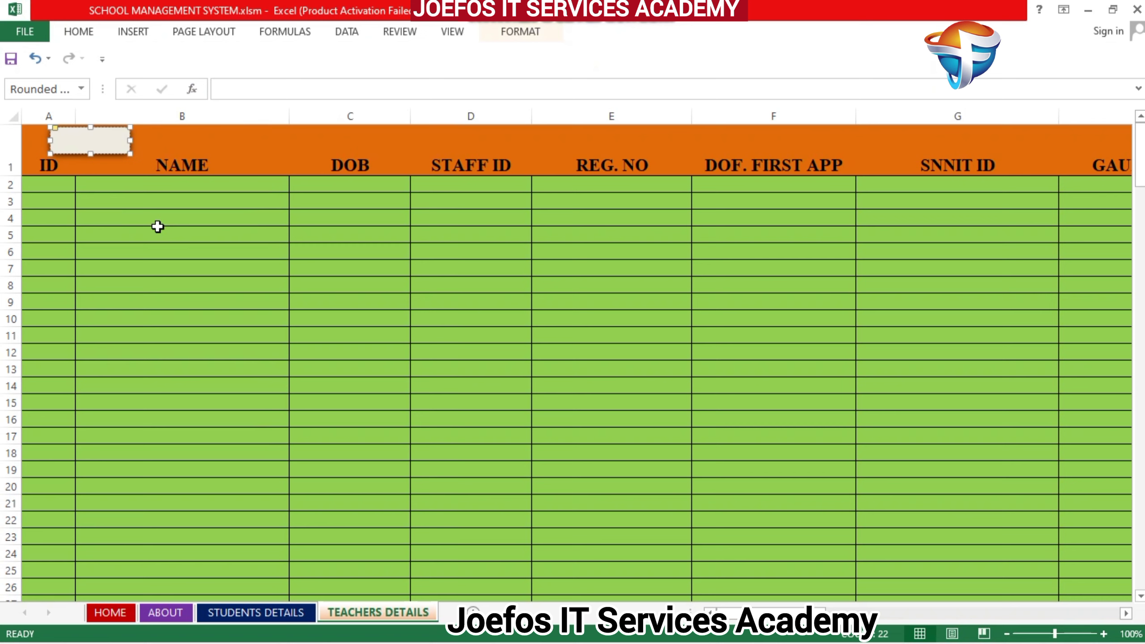
{"action": "type", "text": "HOME"}
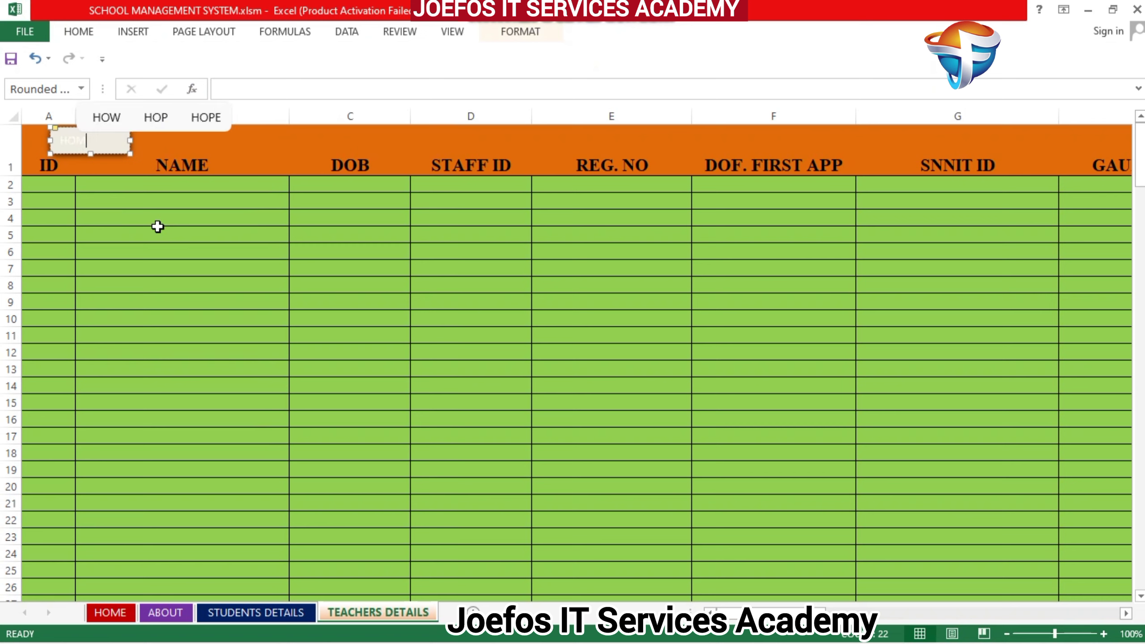
{"action": "double_click", "coordinate": [74, 139]}
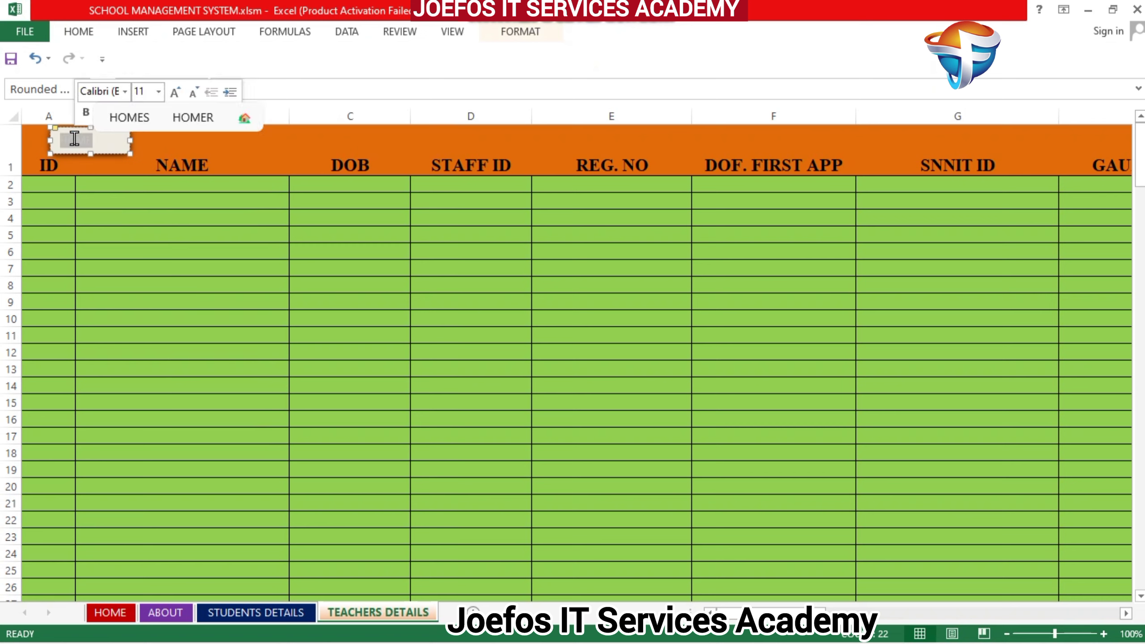
{"action": "left_click", "coordinate": [97, 87]}
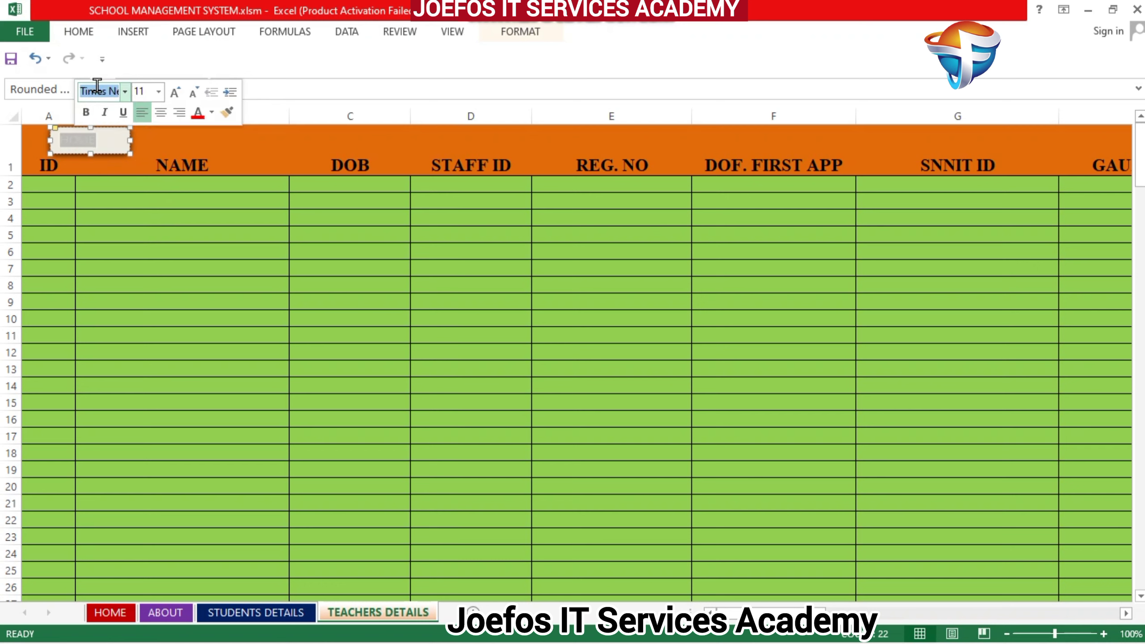
{"action": "left_click", "coordinate": [85, 115]}
Colour the HOME text black, centre it both ways, and set size 16
{"action": "left_click", "coordinate": [79, 32]}
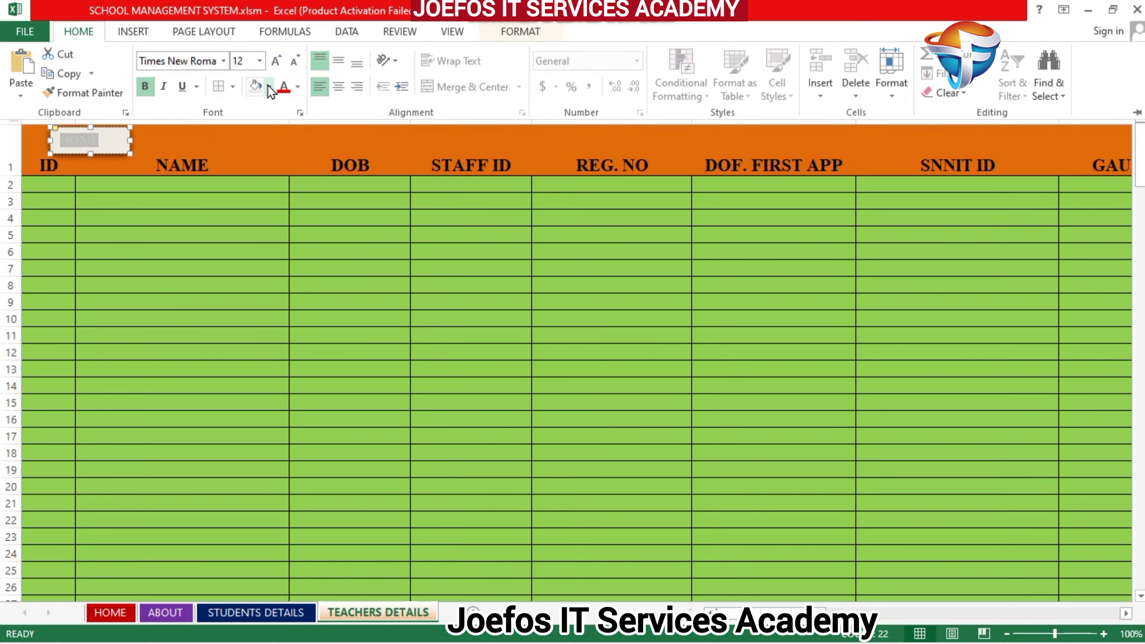
{"action": "left_click", "coordinate": [297, 87]}
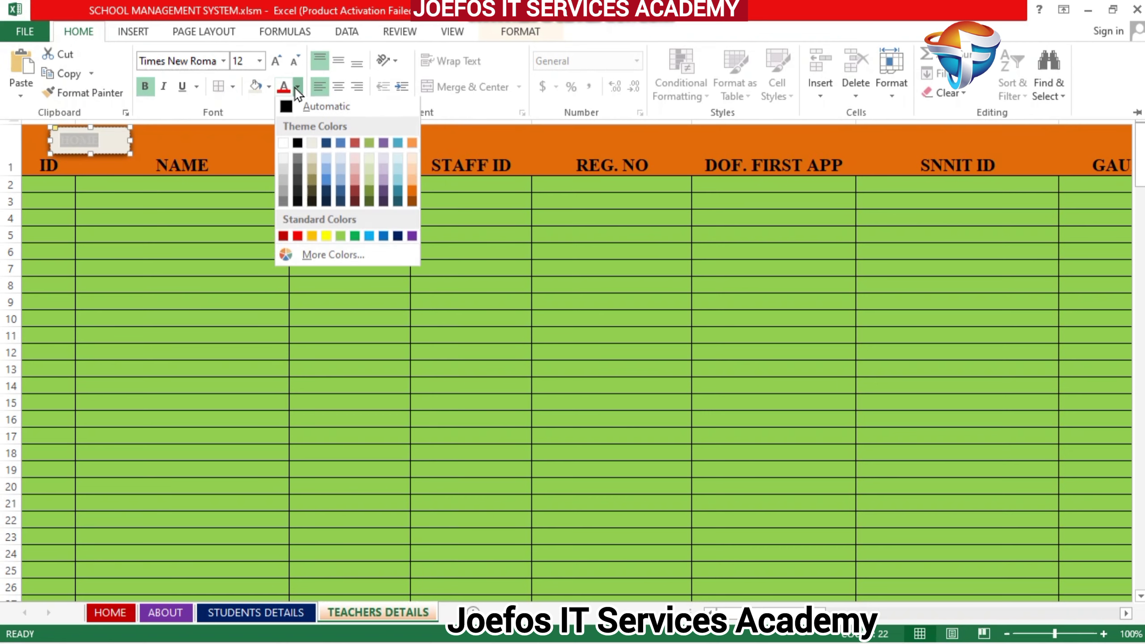
{"action": "left_click", "coordinate": [297, 145]}
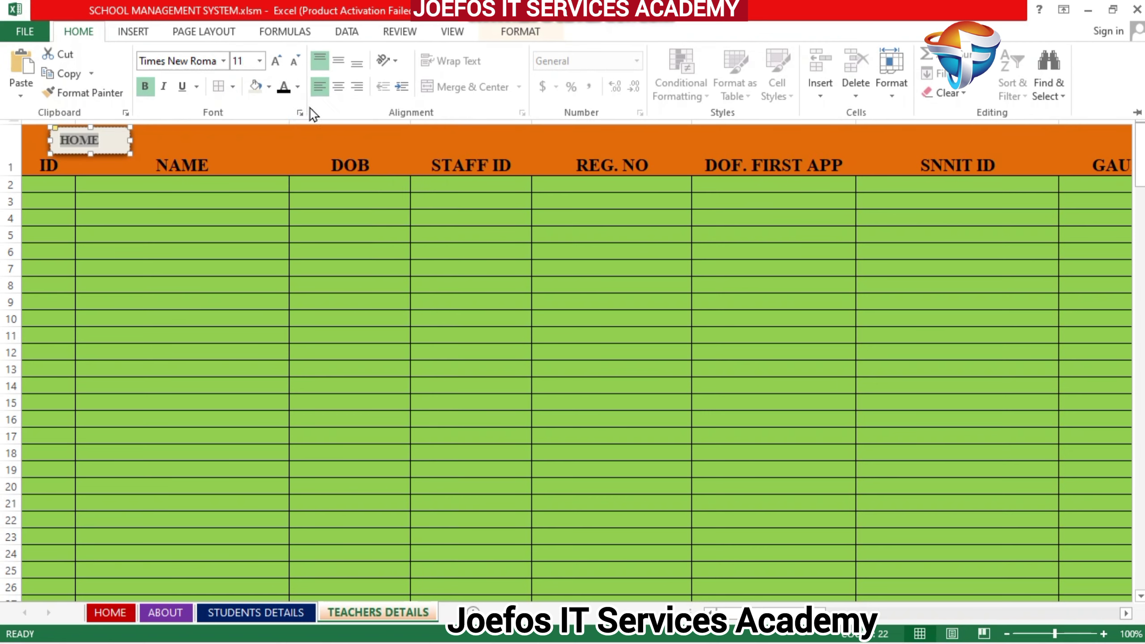
{"action": "left_click", "coordinate": [339, 62]}
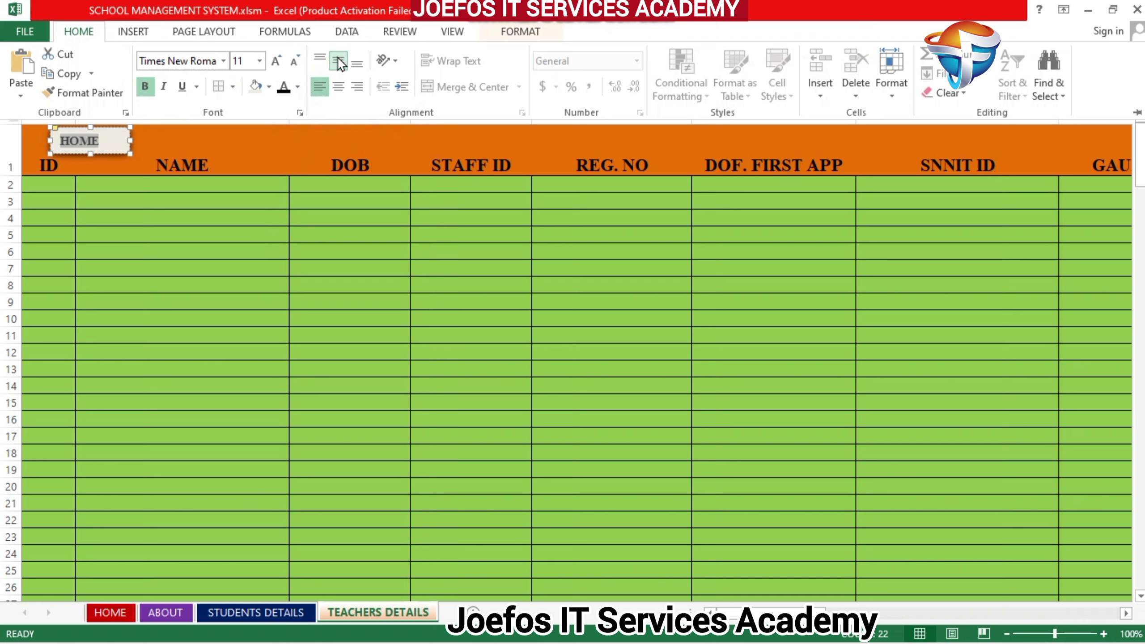
{"action": "left_click", "coordinate": [339, 88]}
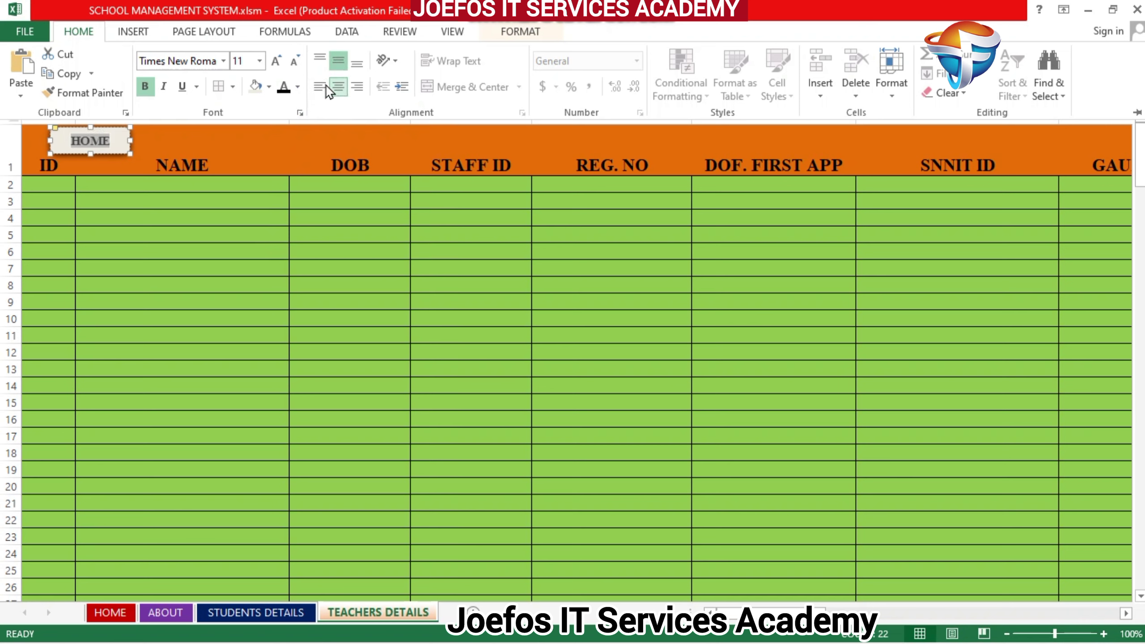
{"action": "left_click", "coordinate": [275, 61]}
{"action": "left_click", "coordinate": [276, 62]}
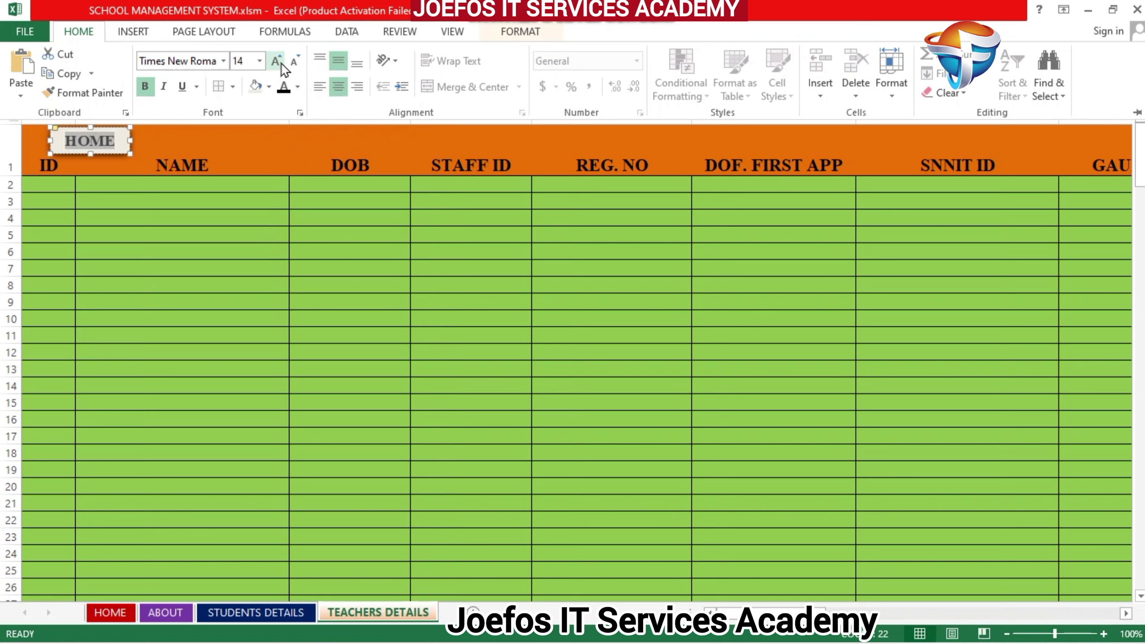
{"action": "left_click", "coordinate": [276, 61]}
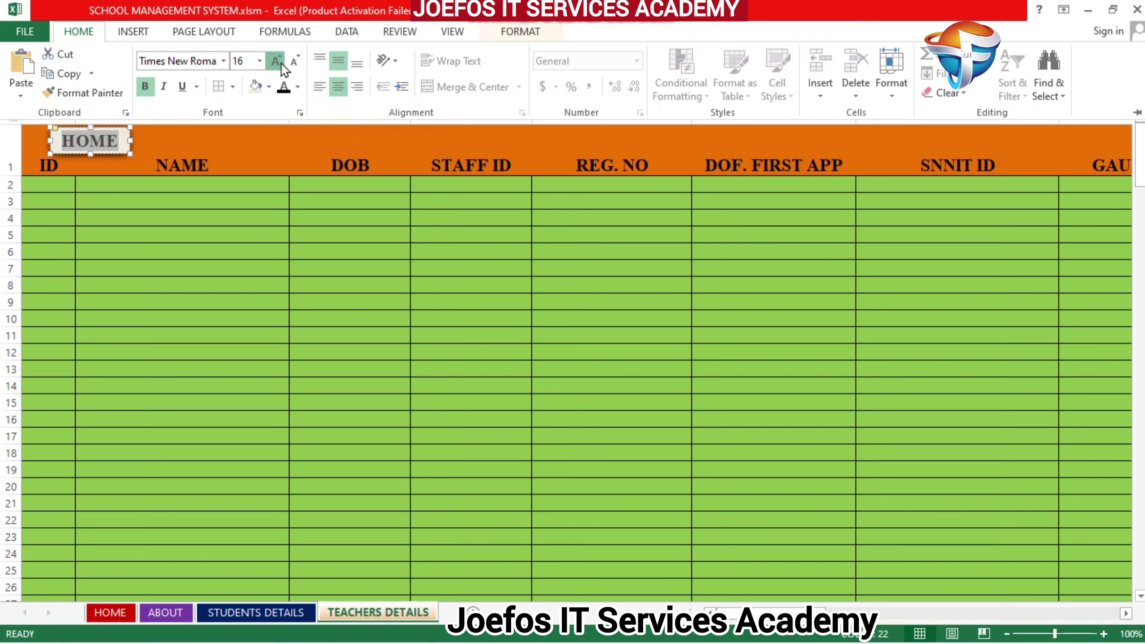
{"action": "left_click", "coordinate": [281, 64]}
{"action": "left_click", "coordinate": [299, 62]}
Apply the grey gradient shape style to the HOME shape
{"action": "left_click", "coordinate": [506, 37]}
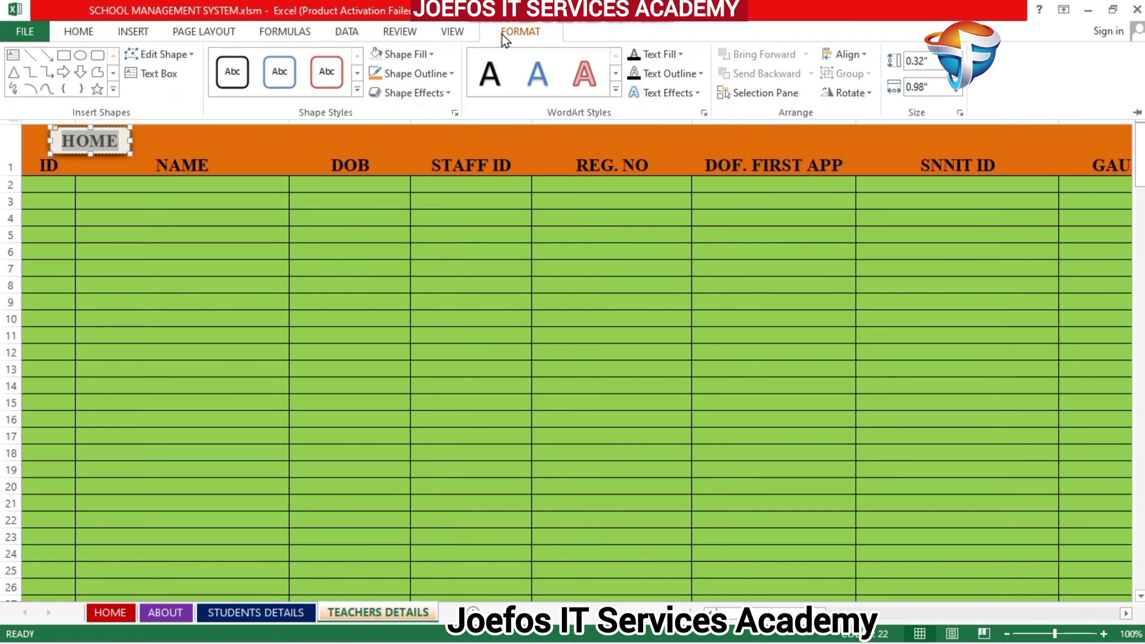
{"action": "left_click", "coordinate": [329, 81]}
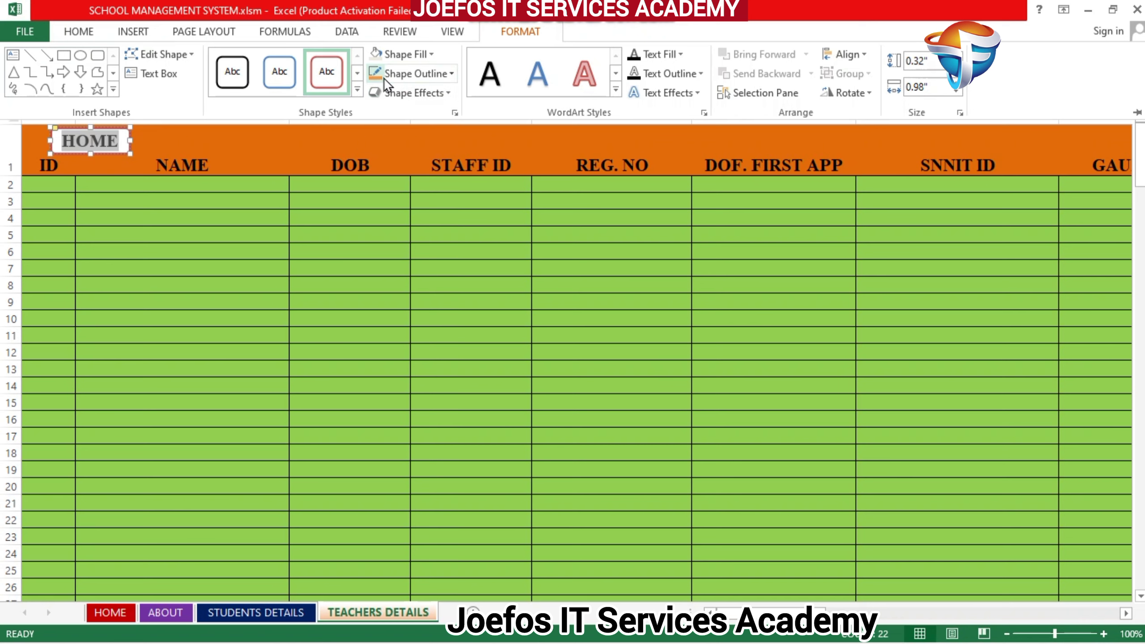
{"action": "left_click", "coordinate": [358, 89]}
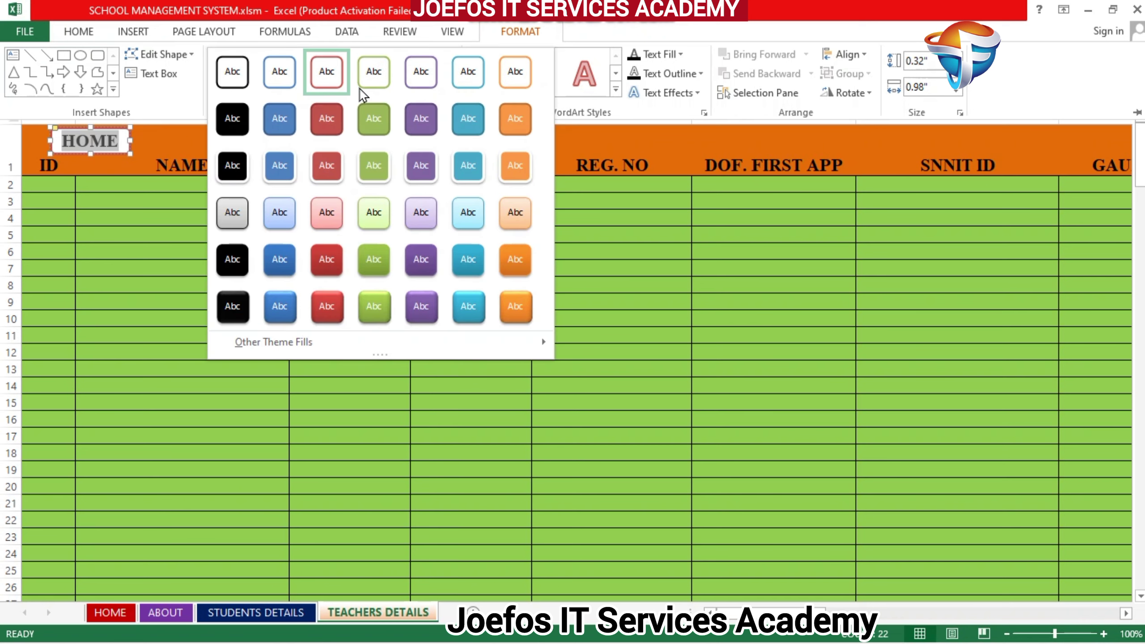
{"action": "left_click", "coordinate": [240, 202]}
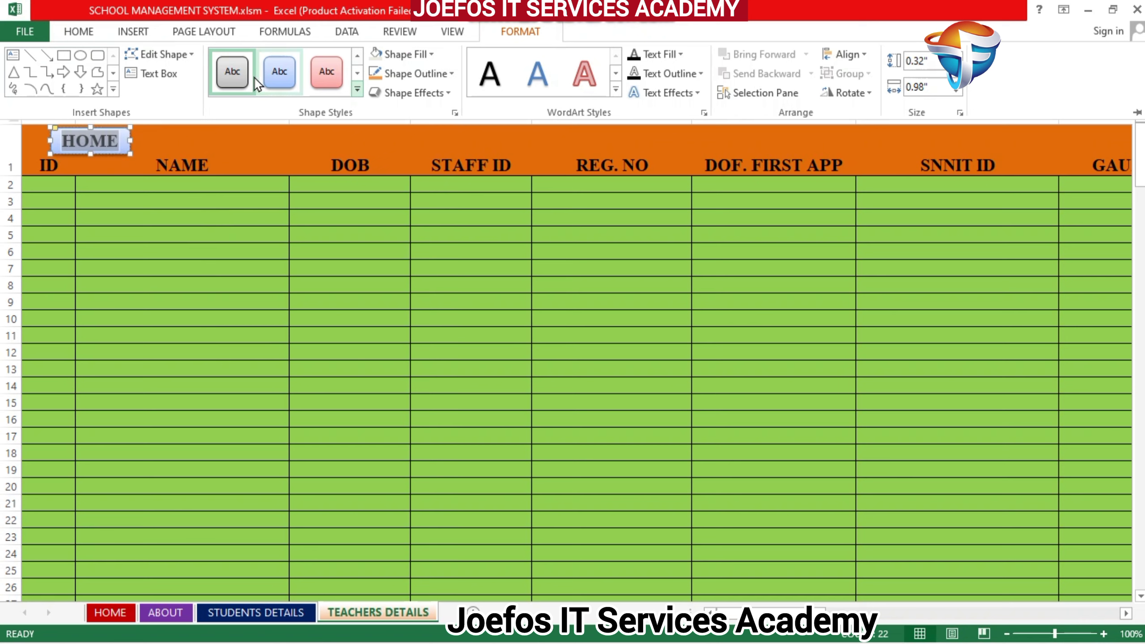
{"action": "left_click", "coordinate": [357, 89]}
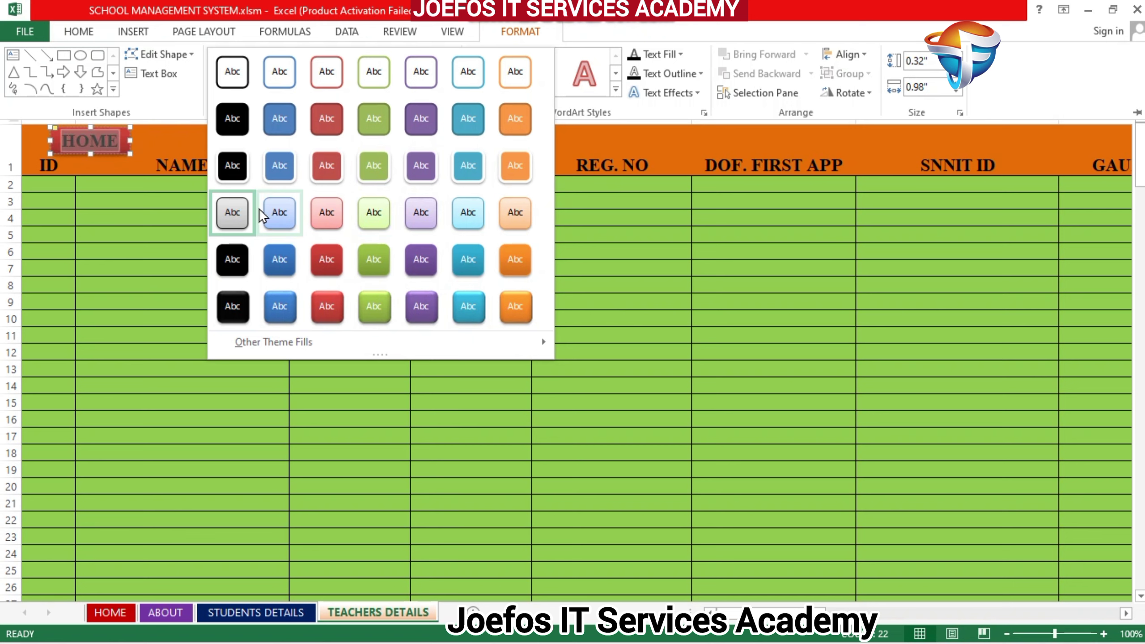
{"action": "left_click", "coordinate": [231, 212]}
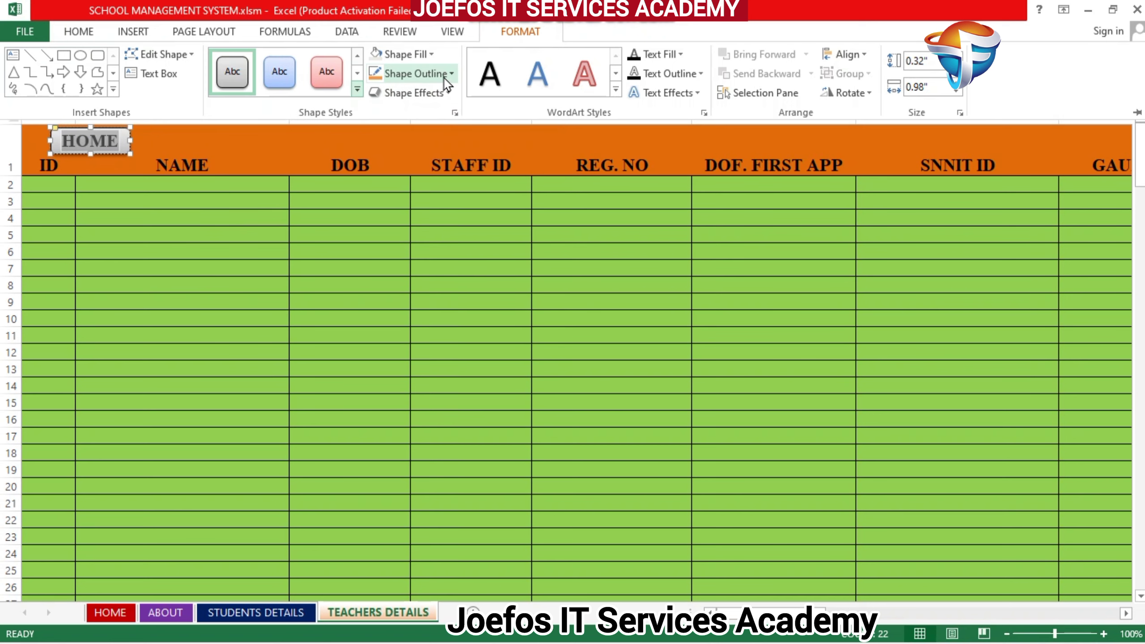
Add the first 3-D preset shape effect to the HOME shape, then collapse the ribbon
{"action": "left_click", "coordinate": [440, 95]}
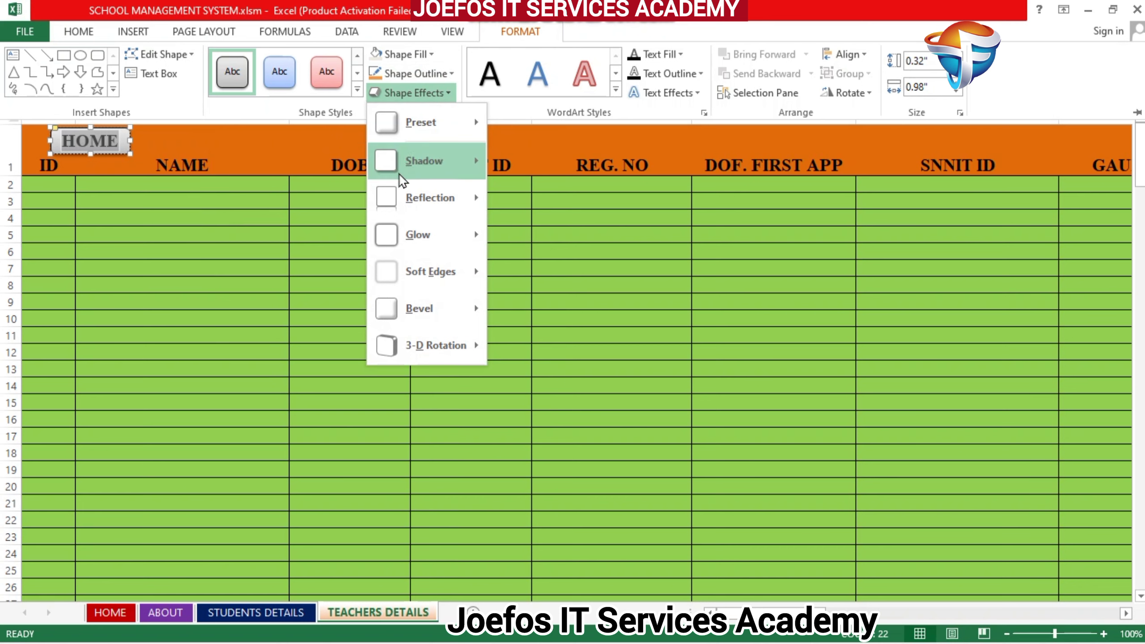
{"action": "mouse_move", "coordinate": [388, 122]}
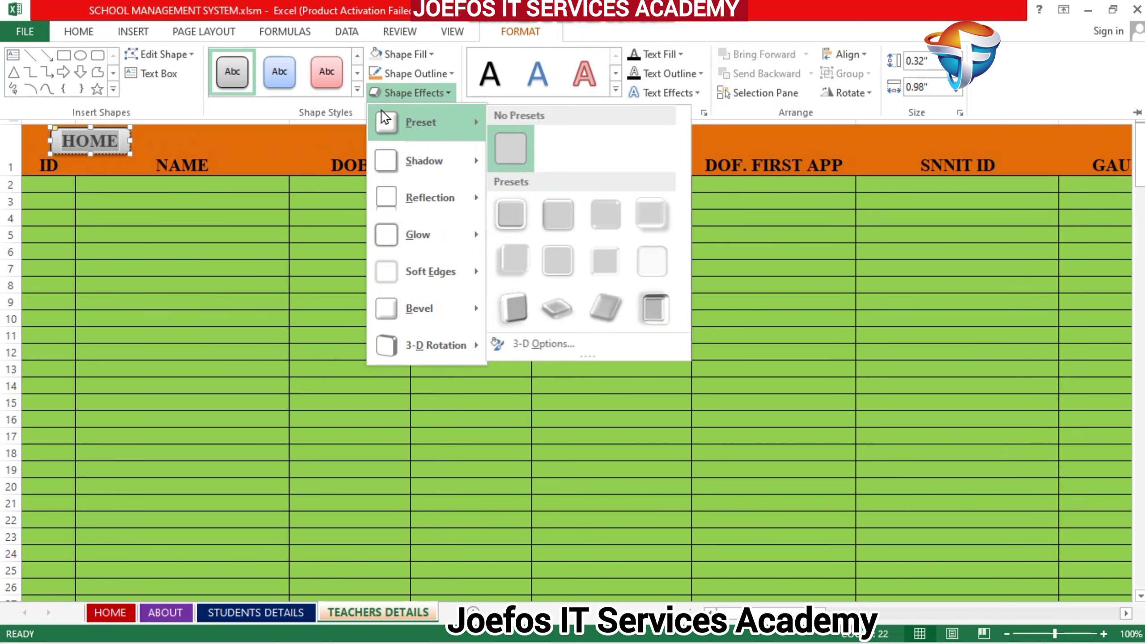
{"action": "left_click", "coordinate": [511, 215]}
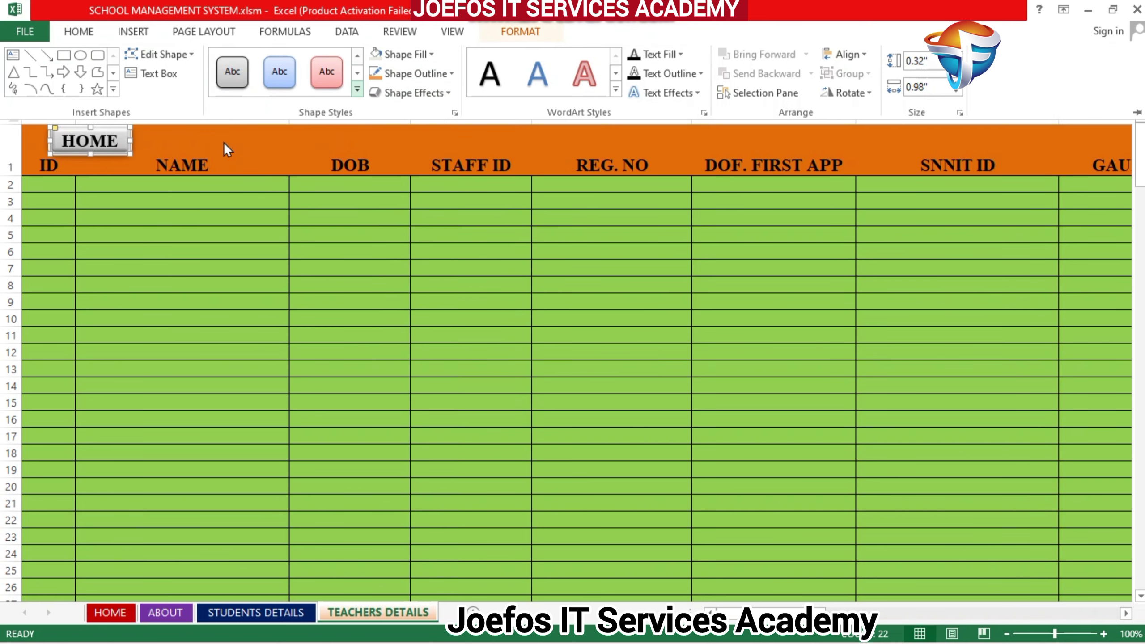
{"action": "key", "text": "ctrl+F1"}
Make the HOME button blue with white text, then duplicate it with Ctrl+D
{"action": "left_click", "coordinate": [197, 144]}
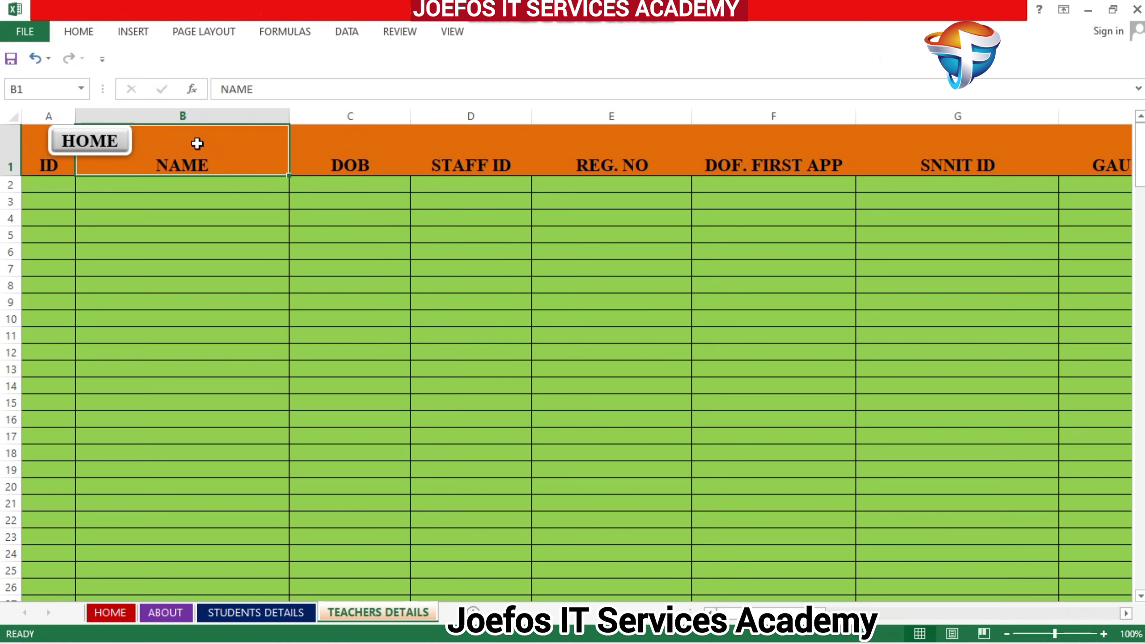
{"action": "left_click", "coordinate": [322, 270]}
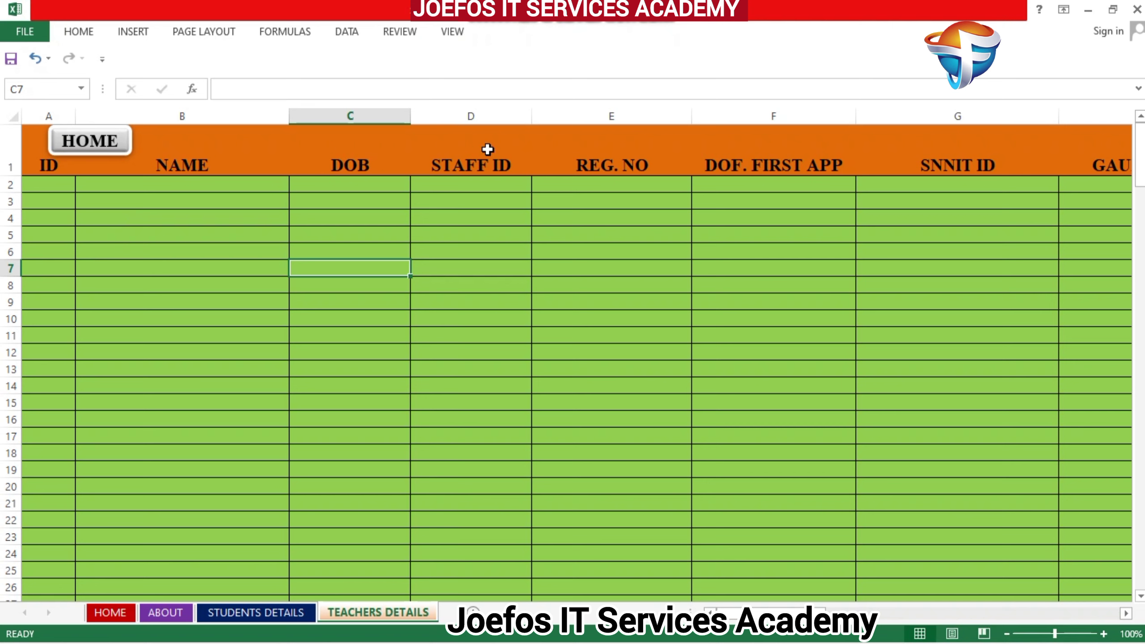
{"action": "left_click", "coordinate": [94, 143]}
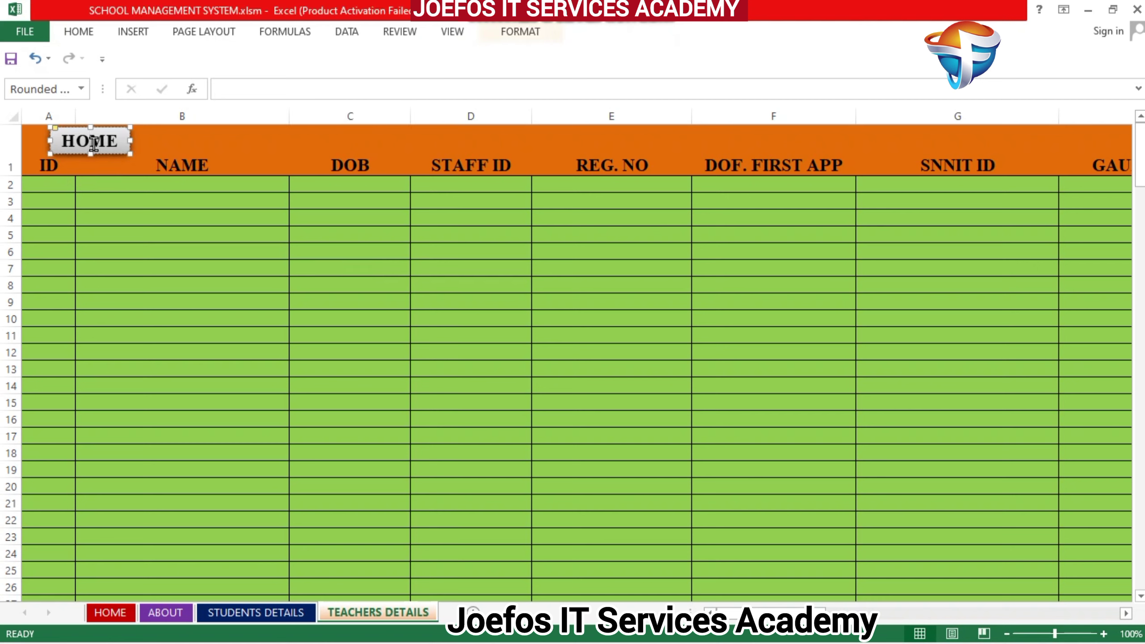
{"action": "key", "text": "ctrl+z"}
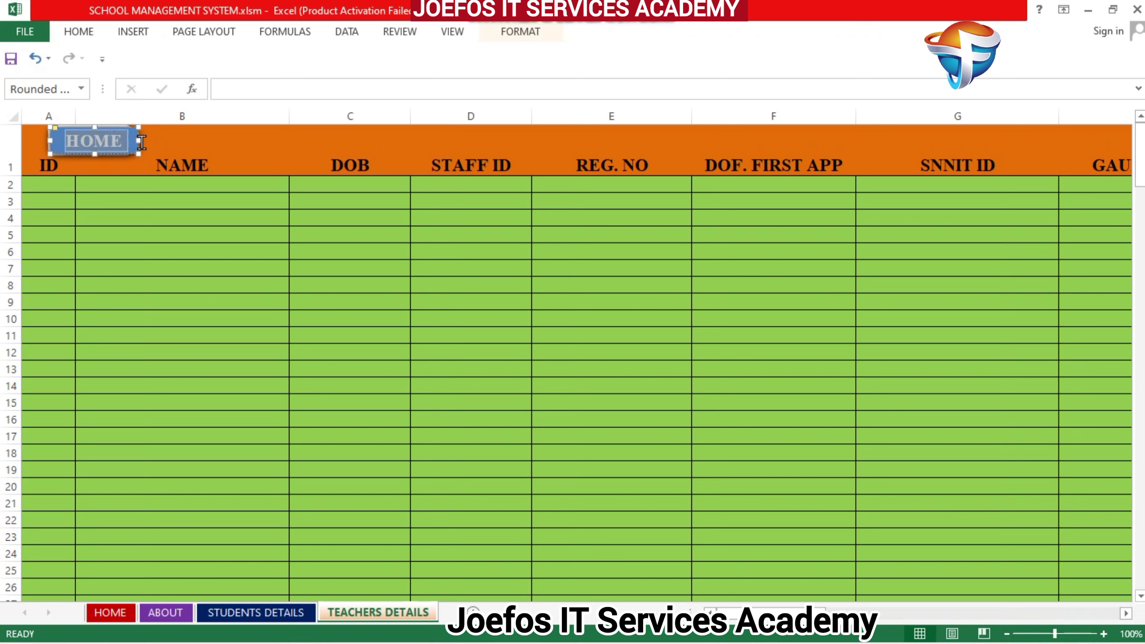
{"action": "left_click", "coordinate": [165, 145]}
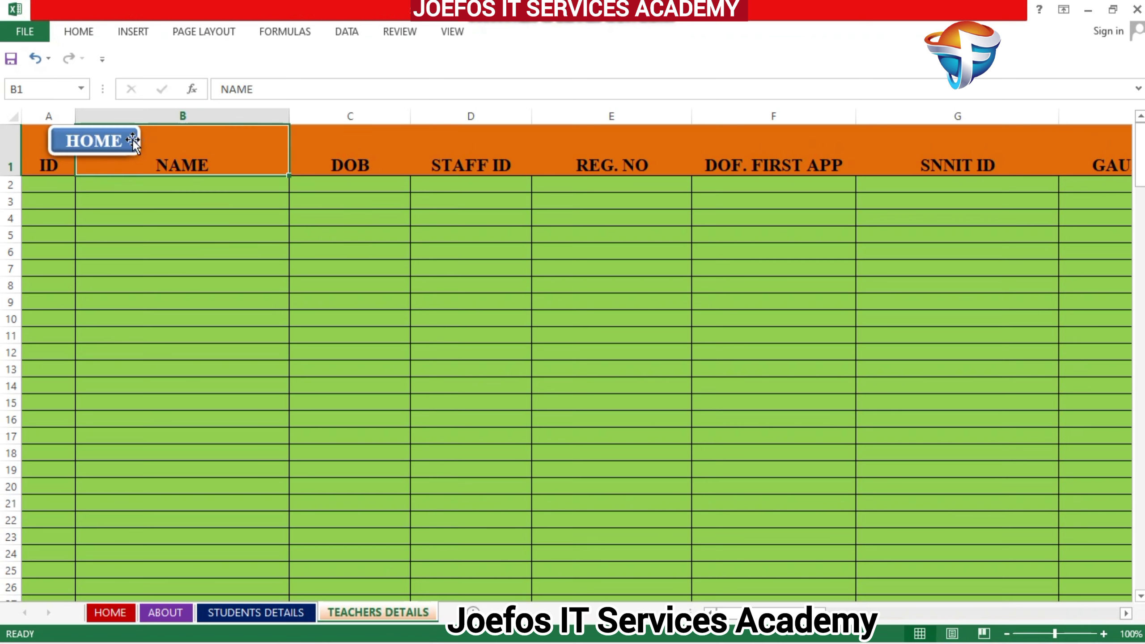
{"action": "left_click", "coordinate": [129, 142]}
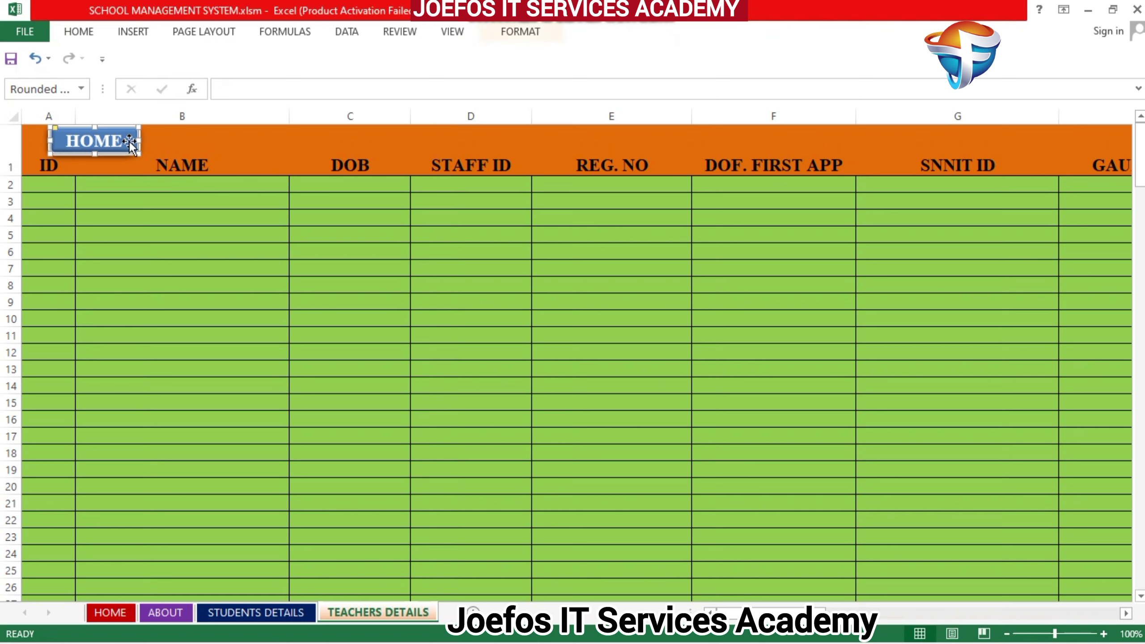
{"action": "key", "text": "ctrl+d"}
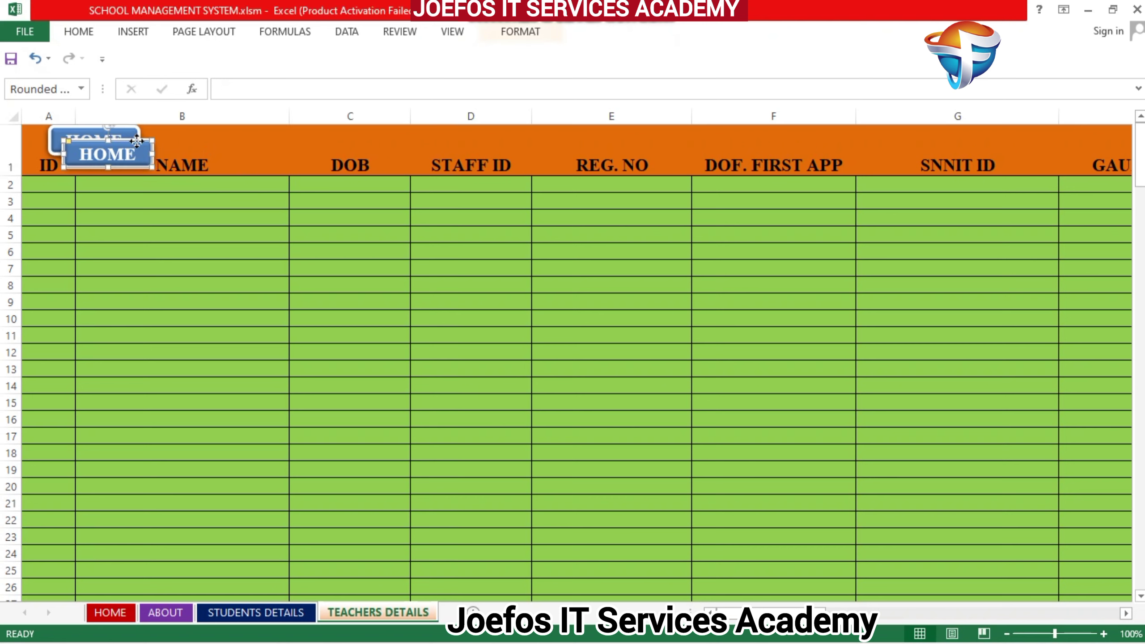
Drag the duplicate button beside HOME and change its label to ADD
{"action": "left_click_drag", "start_coordinate": [134, 141], "coordinate": [234, 130]}
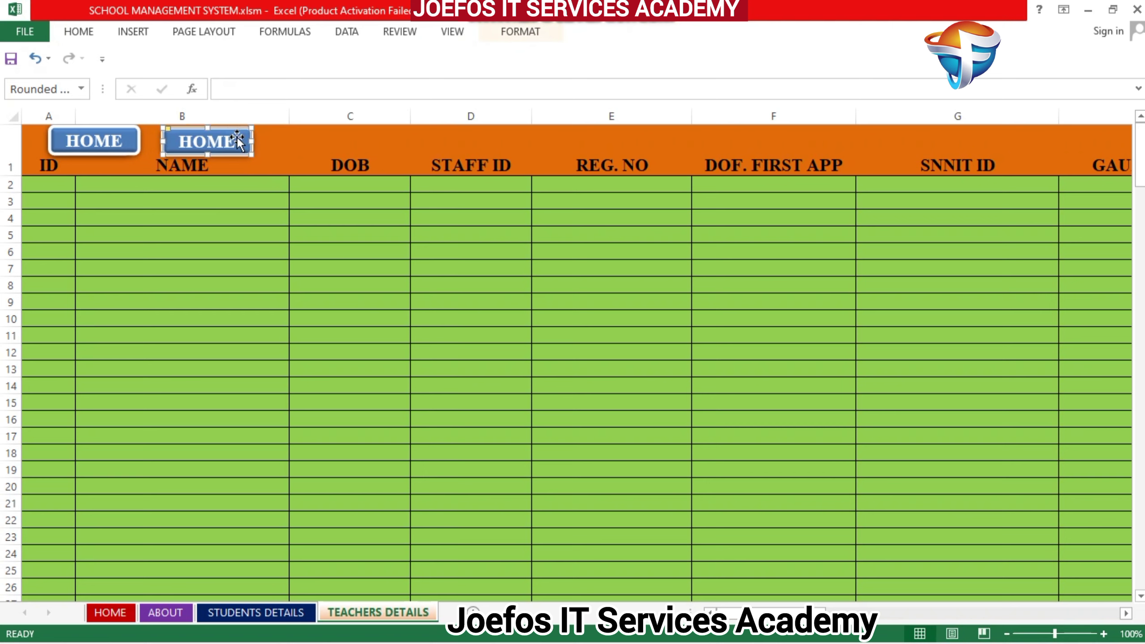
{"action": "right_click", "coordinate": [237, 138]}
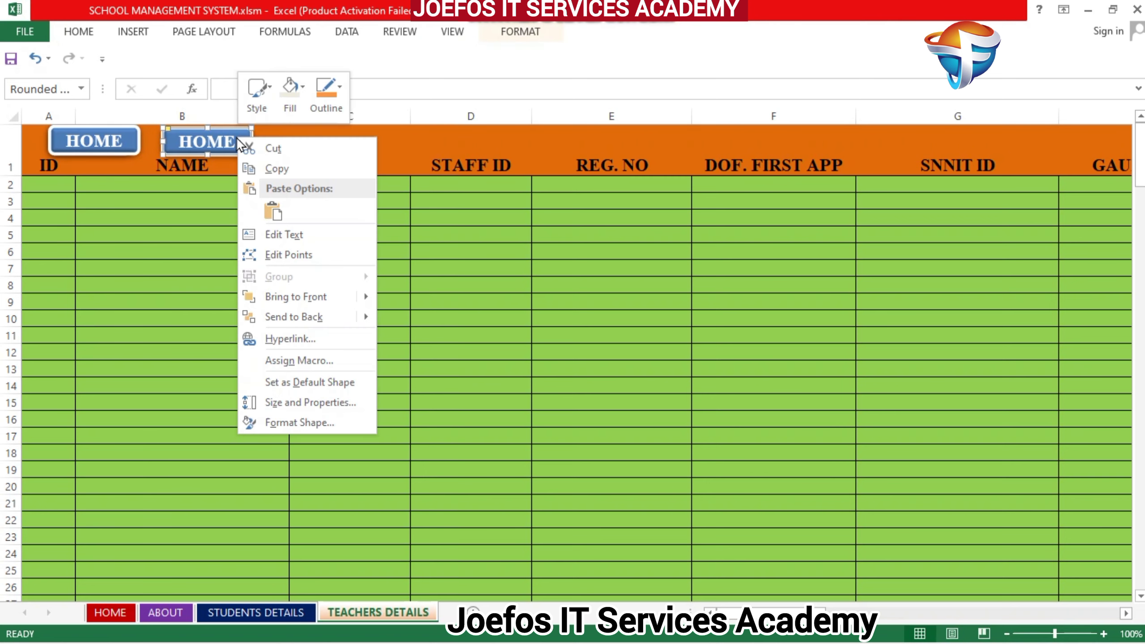
{"action": "left_click", "coordinate": [287, 234]}
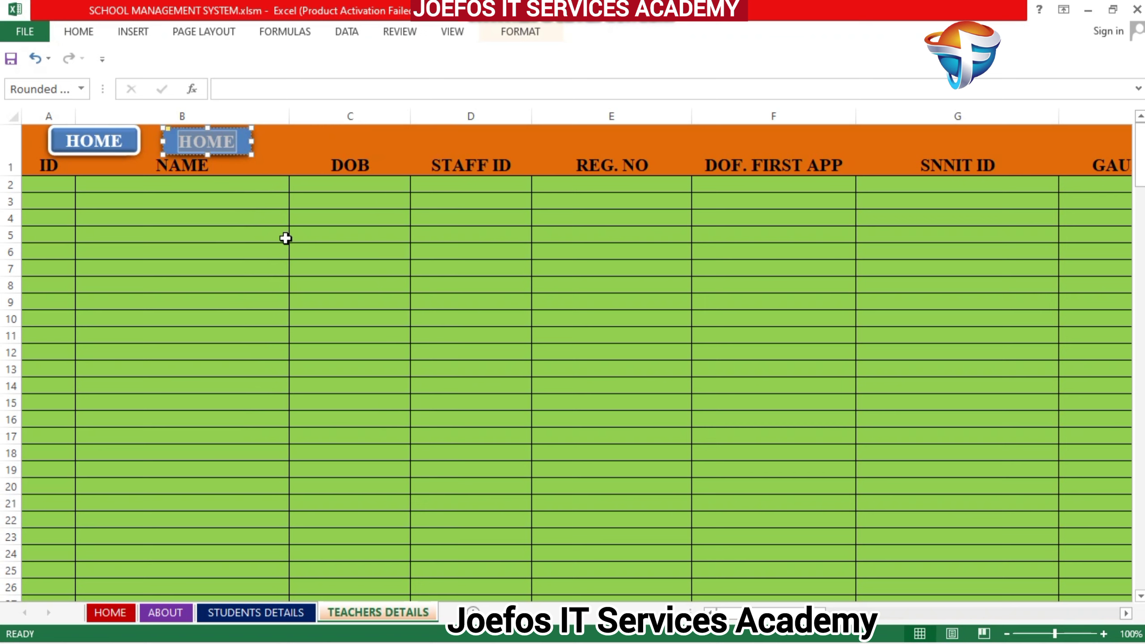
{"action": "type", "text": "ADD"}
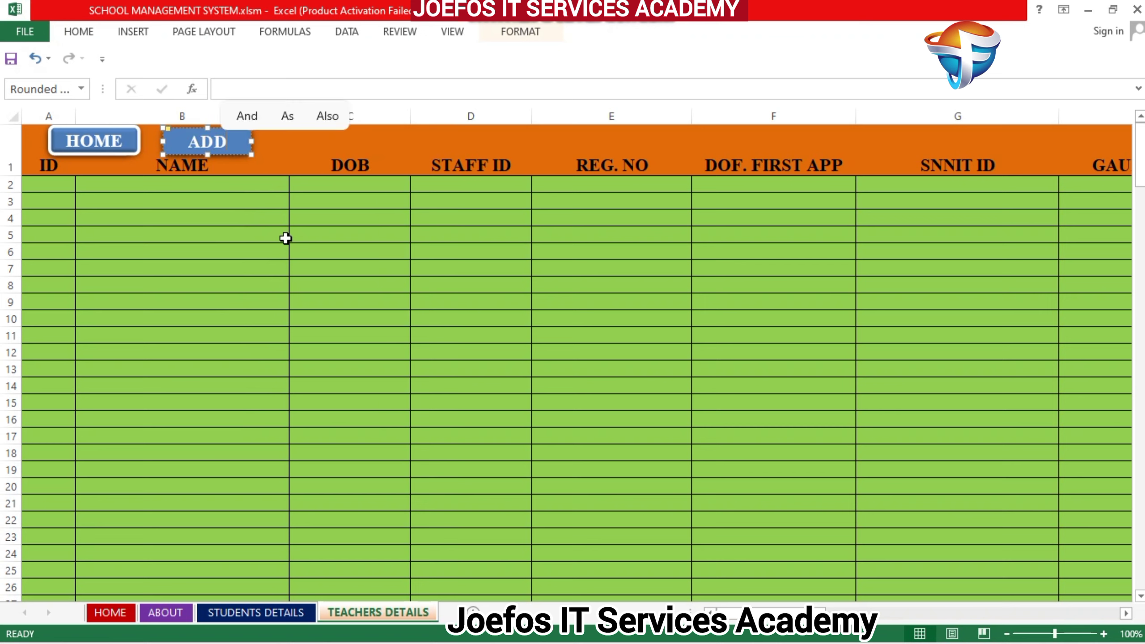
{"action": "left_click", "coordinate": [320, 155]}
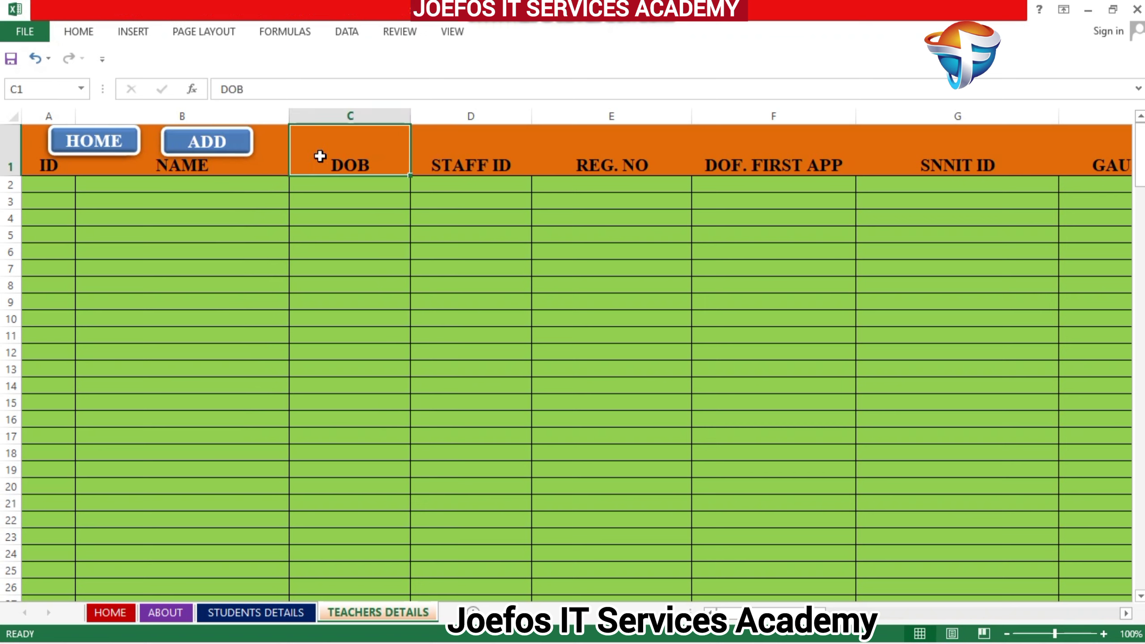
Fill the ADD button with the standard Green swatch, keeping HOME blue
{"action": "left_click", "coordinate": [246, 145]}
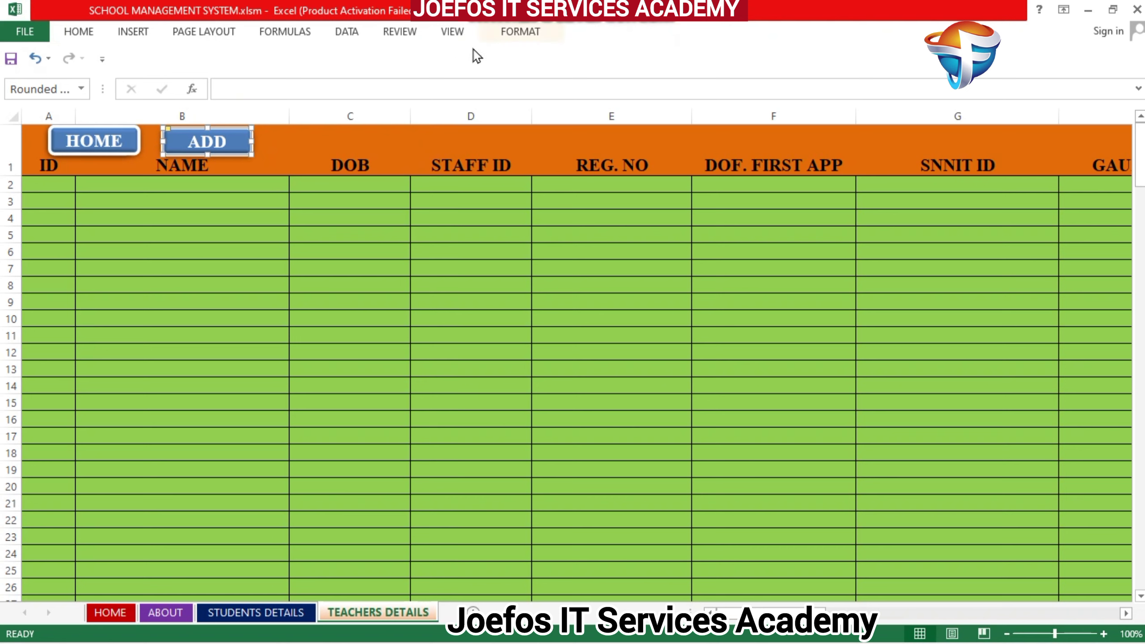
{"action": "left_click", "coordinate": [509, 35]}
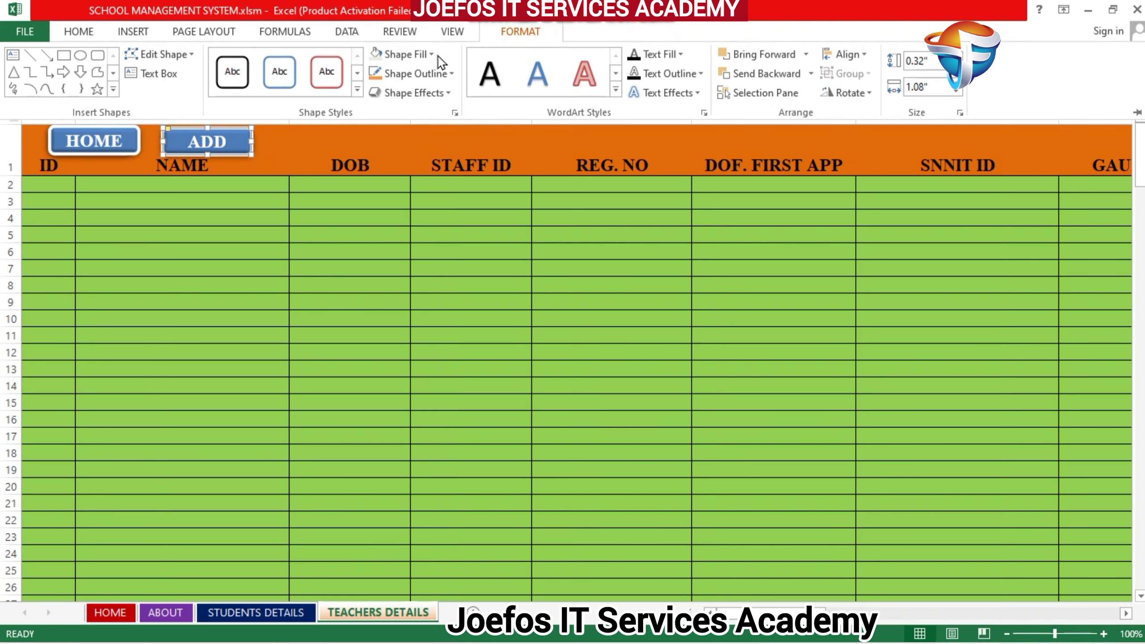
{"action": "left_click", "coordinate": [425, 54]}
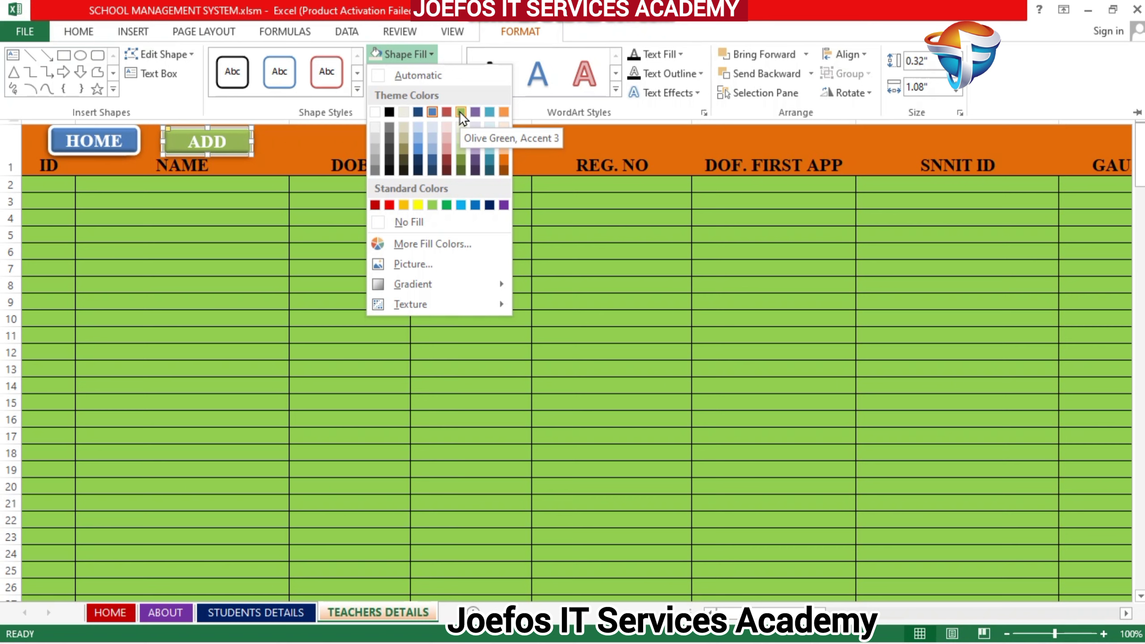
{"action": "left_click", "coordinate": [446, 205]}
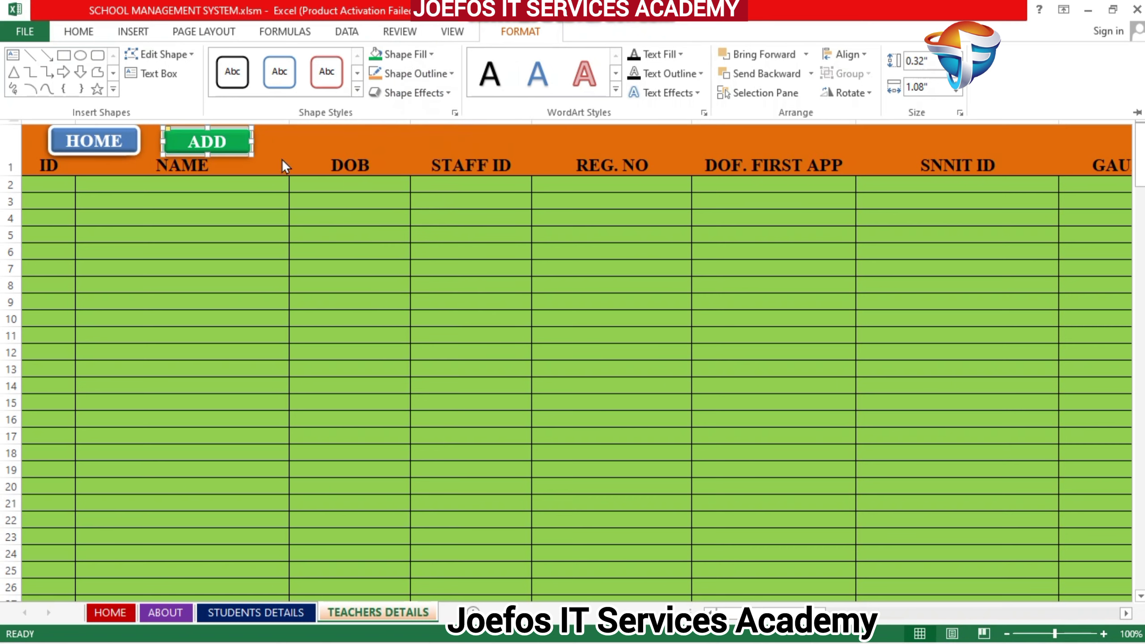
{"action": "key", "text": "ctrl+F1"}
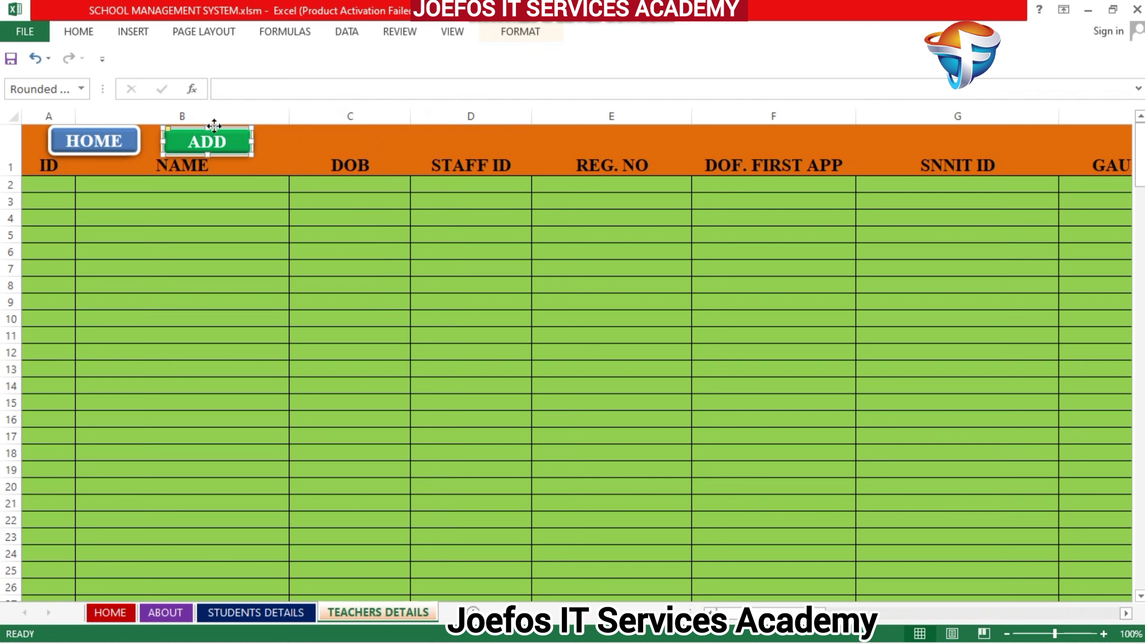
{"action": "left_click", "coordinate": [127, 146]}
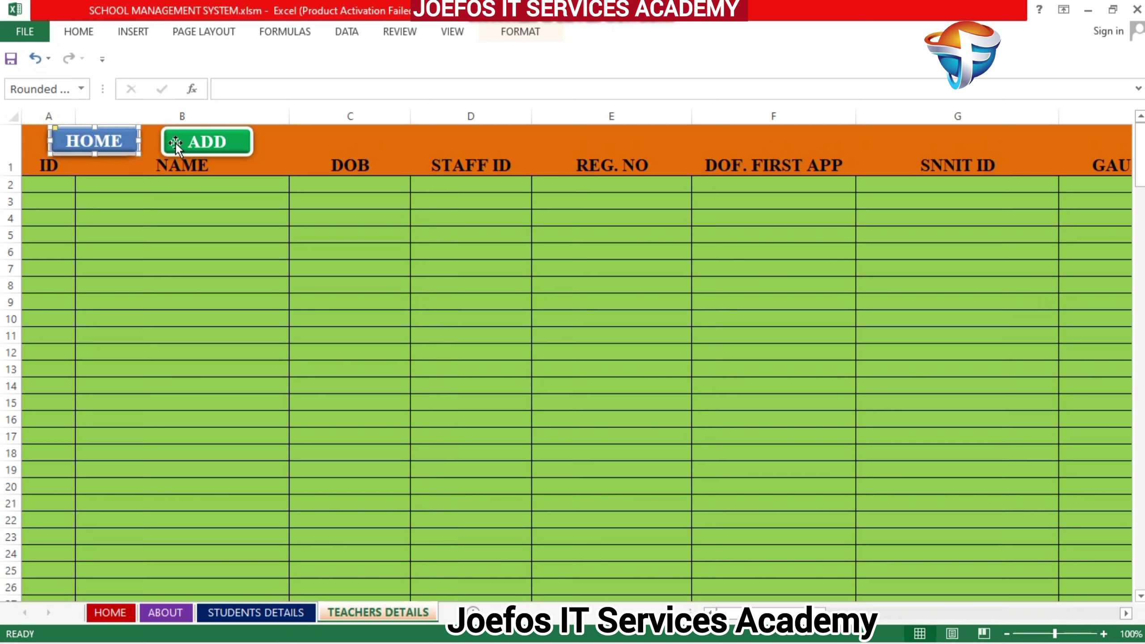
Hyperlink the HOME button to the HOME sheet via Place in This Document
{"action": "right_click", "coordinate": [124, 144]}
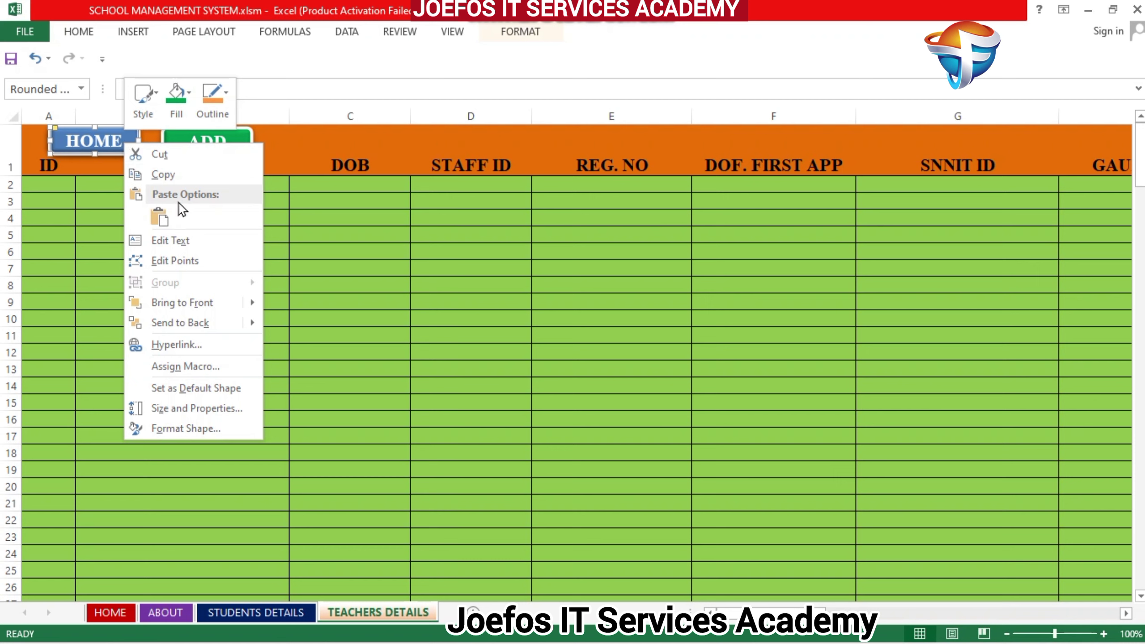
{"action": "left_click", "coordinate": [173, 345]}
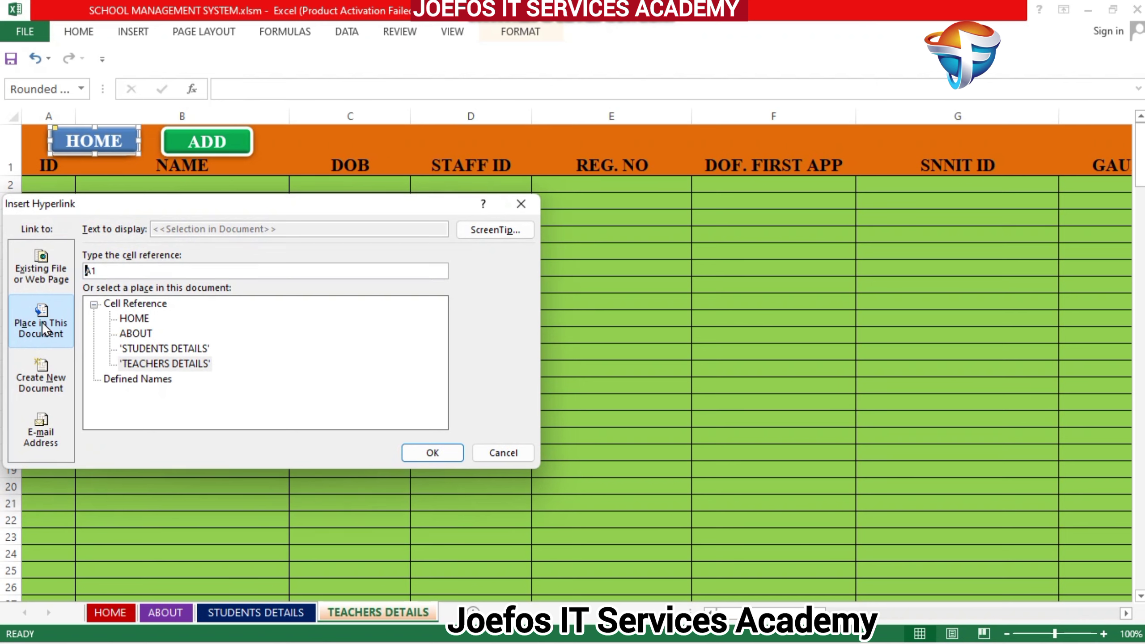
{"action": "left_click", "coordinate": [135, 318]}
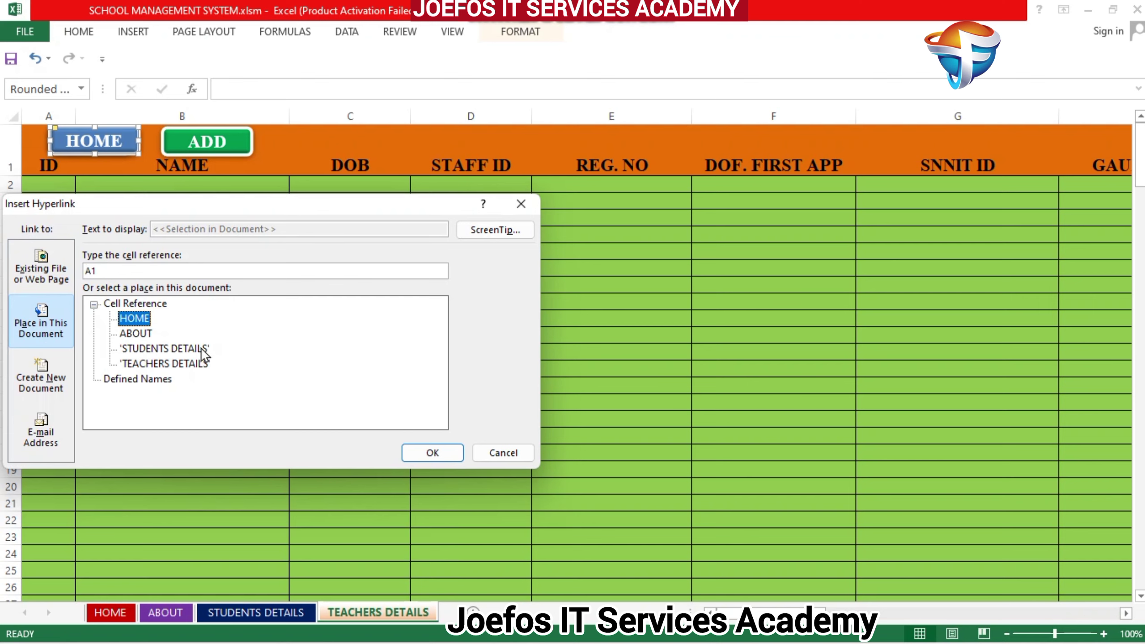
{"action": "left_click", "coordinate": [422, 453]}
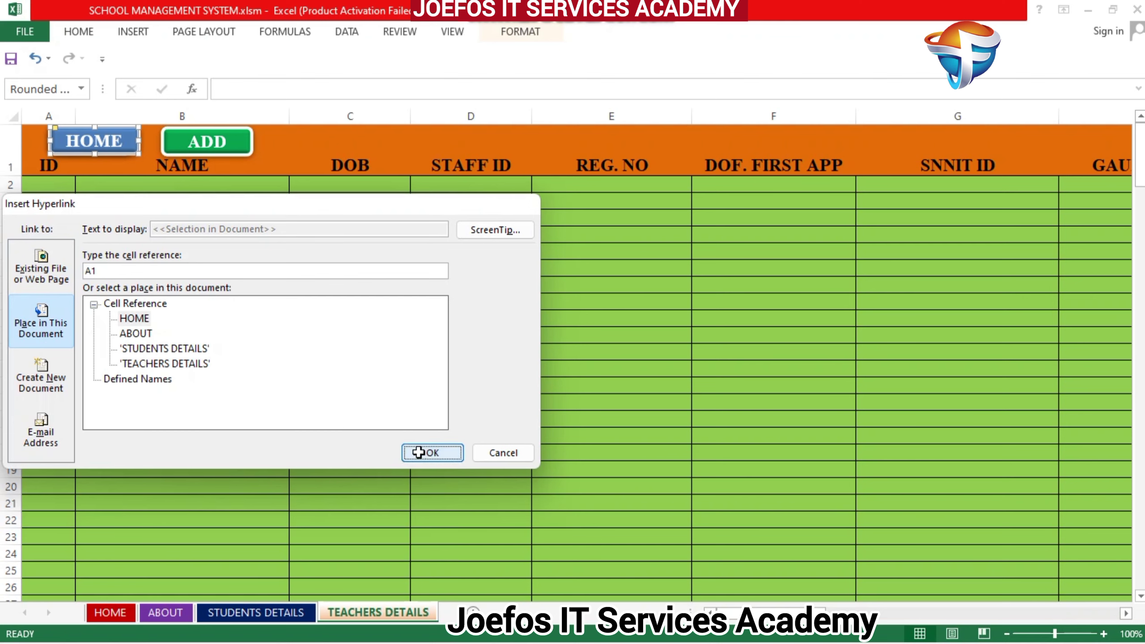
{"action": "left_click", "coordinate": [286, 295]}
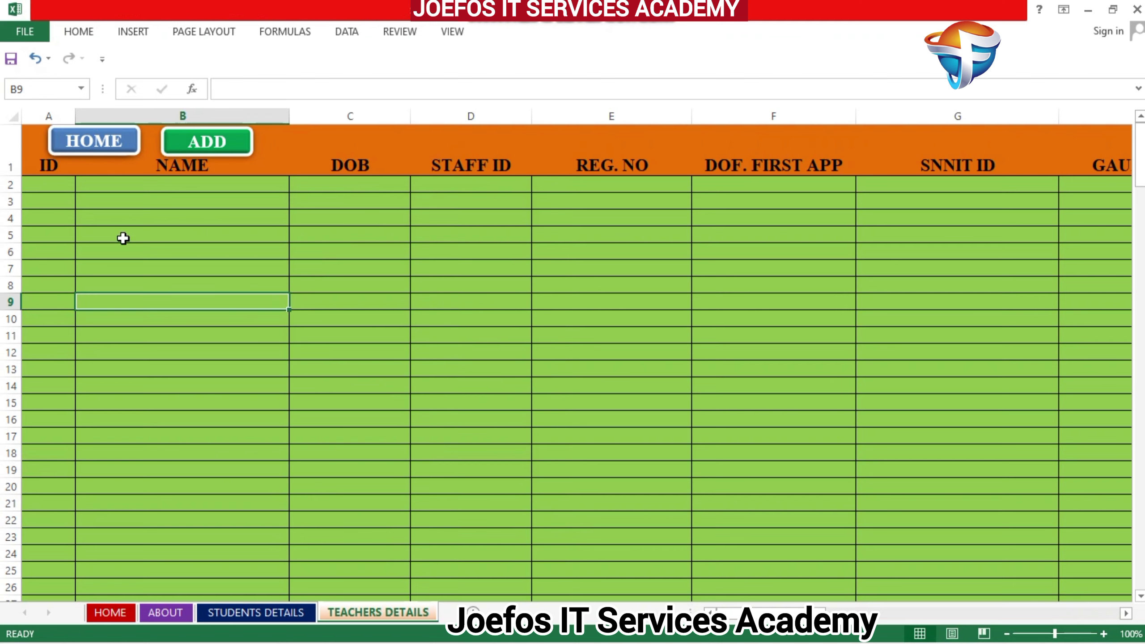
{"action": "left_click", "coordinate": [83, 154]}
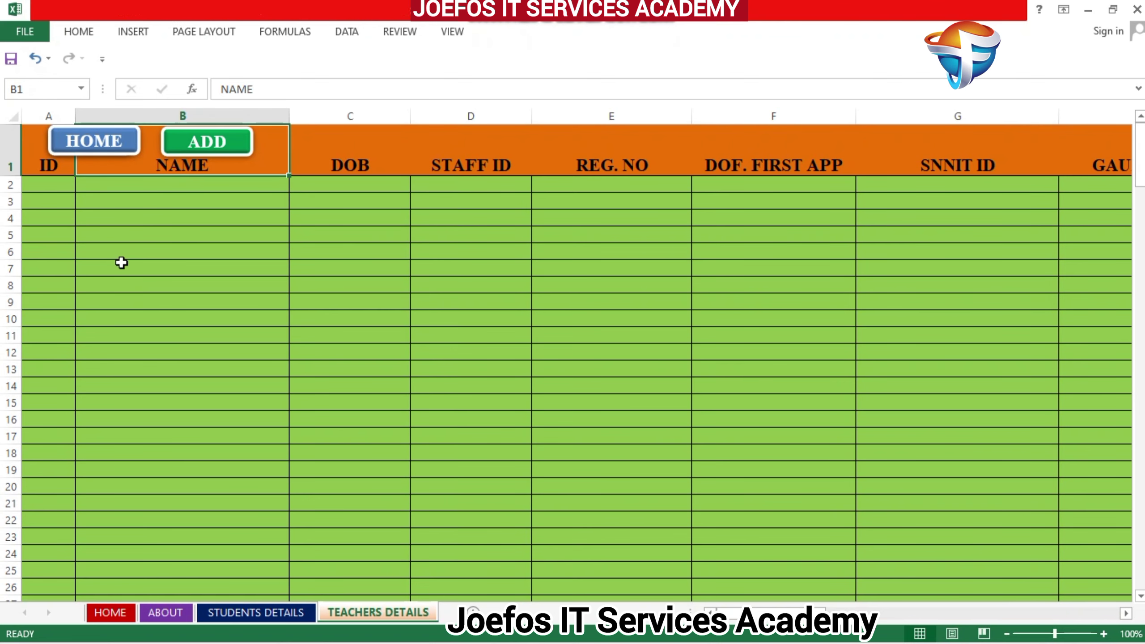
{"action": "left_click", "coordinate": [120, 267]}
{"action": "left_click", "coordinate": [88, 142]}
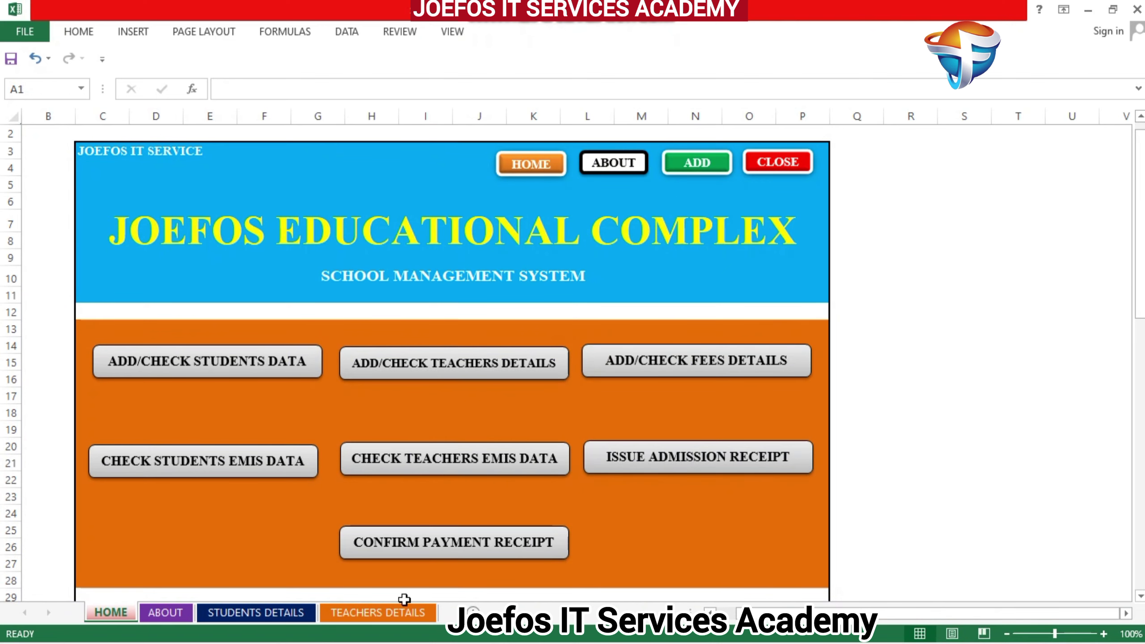
{"action": "left_click", "coordinate": [391, 618]}
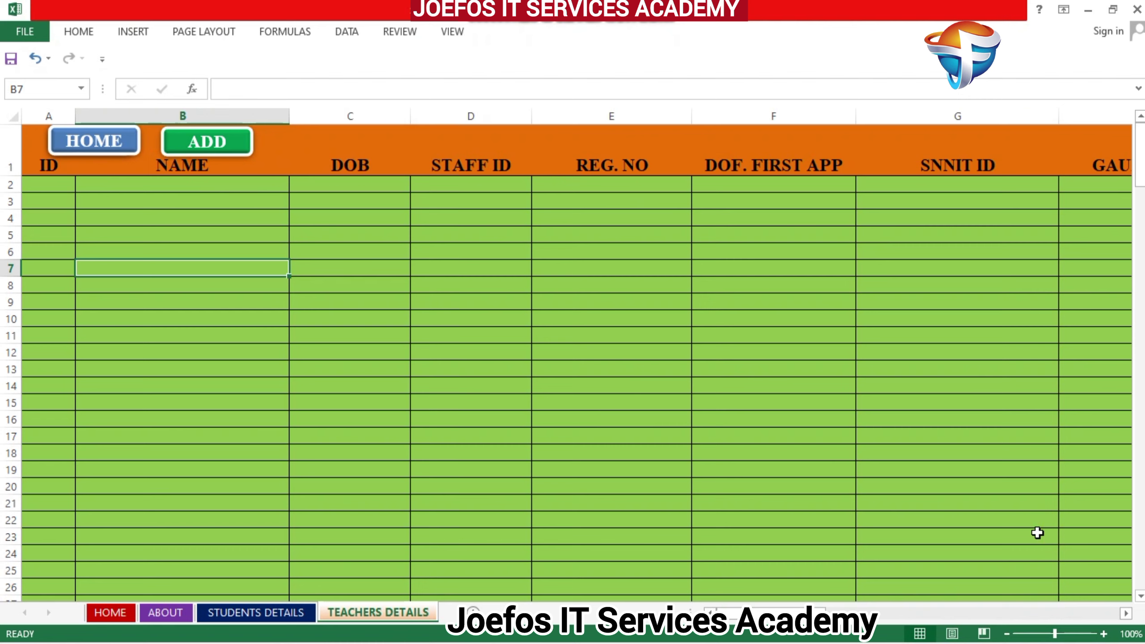
{"action": "left_click", "coordinate": [1126, 613]}
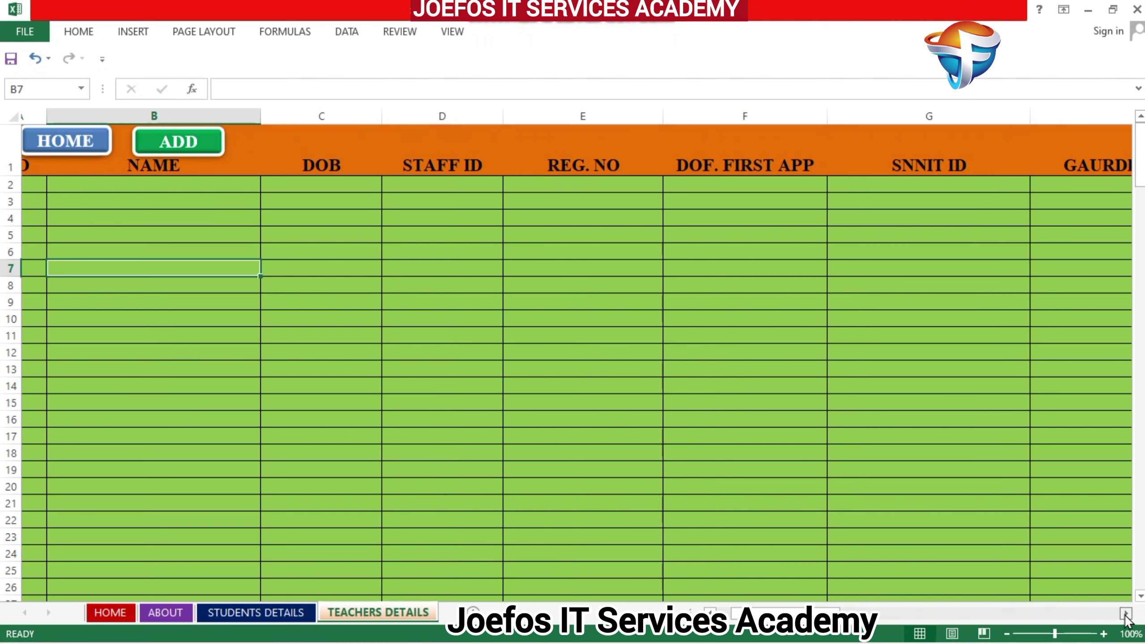
{"action": "left_click_drag", "start_coordinate": [1126, 614], "coordinate": [617, 632]}
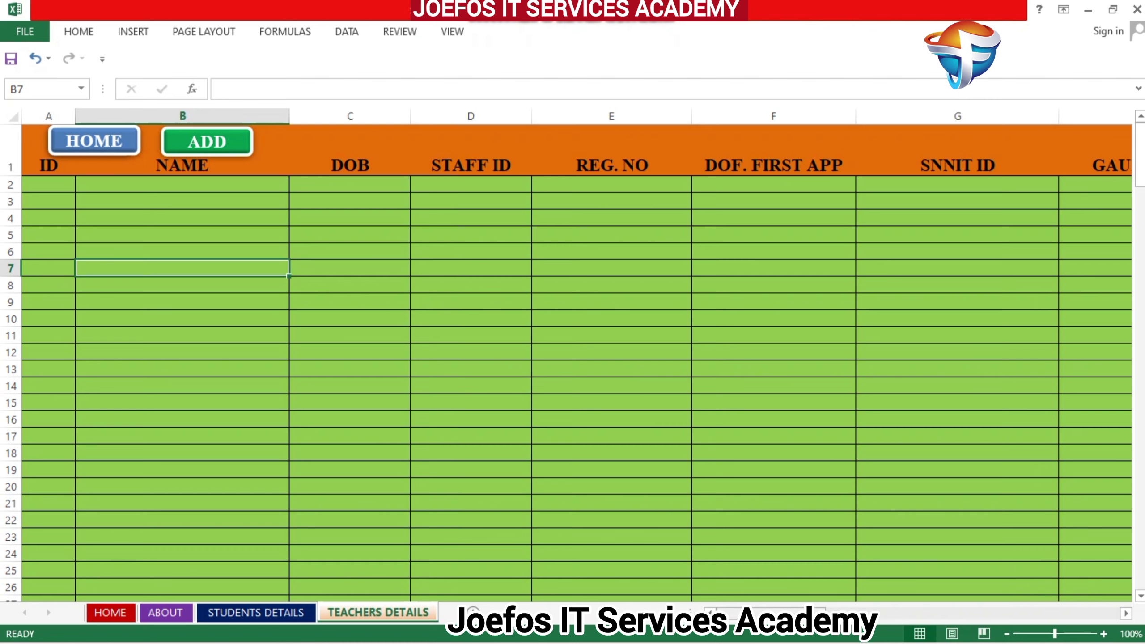
{"action": "left_click_drag", "start_coordinate": [766, 613], "coordinate": [874, 619]}
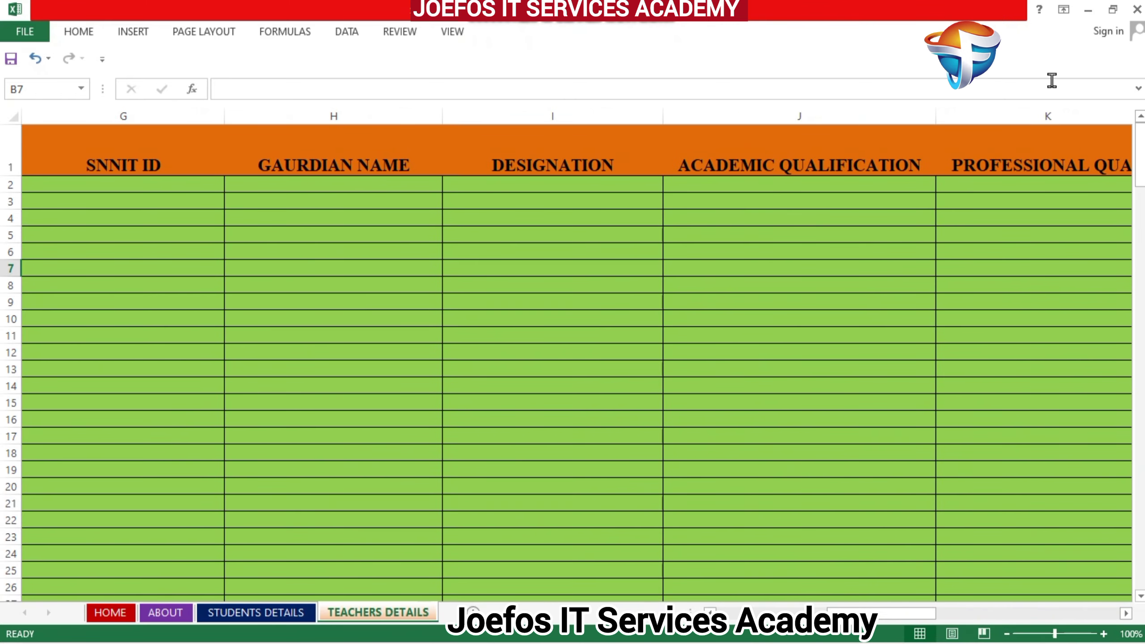